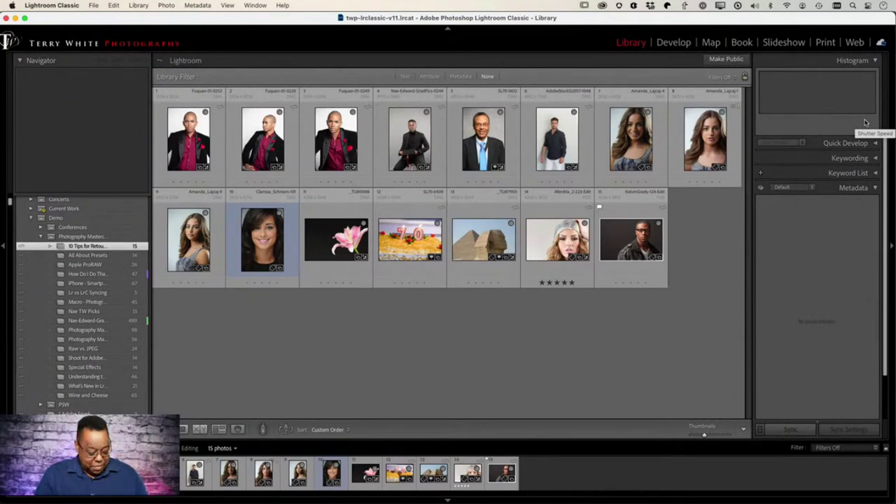
Switch from Lightroom Classic to Adobe Lightroom's '10 Tips for Retouching and Editing' album
{"action": "key", "text": "super+Tab"}
{"action": "key", "text": "super+Tab"}
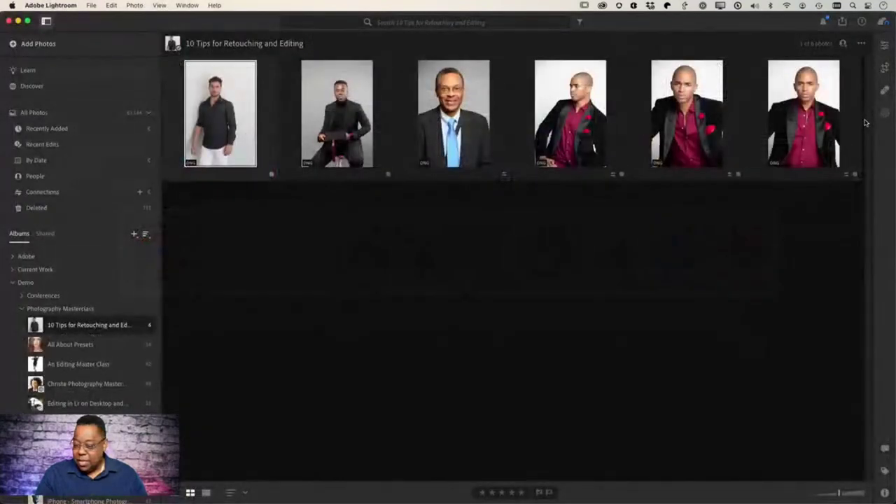
Return to Lightroom Classic's Library grid with the 15-photo '10 Tips for Retouching' collection
{"action": "key", "text": "super+Tab"}
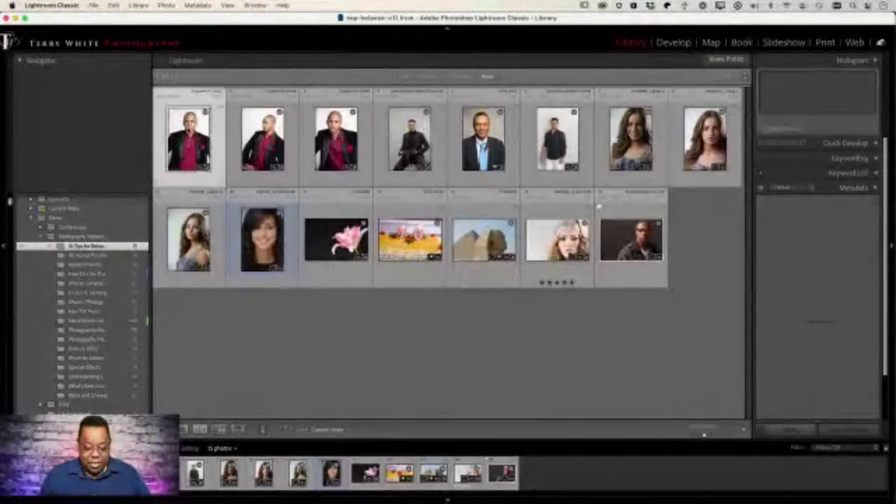
View the man's second pose at full size and open it in the Develop module
{"action": "key", "text": "e"}
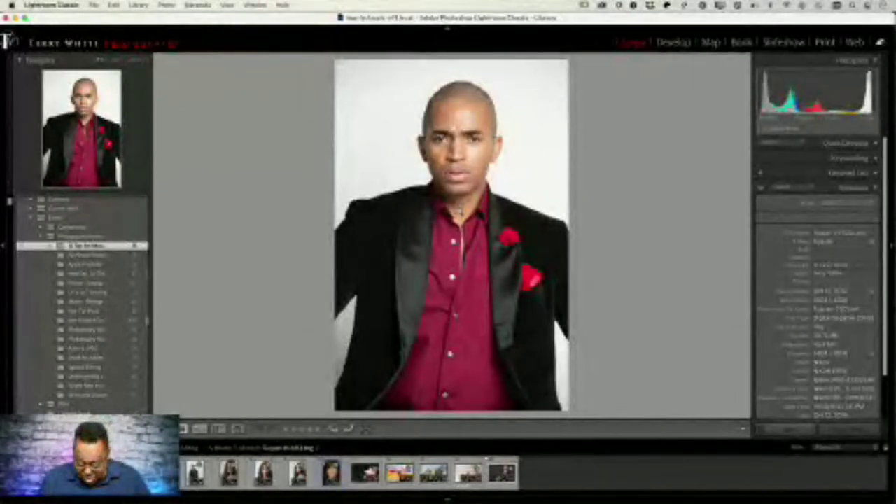
{"action": "key", "text": "Right"}
{"action": "key", "text": "Right"}
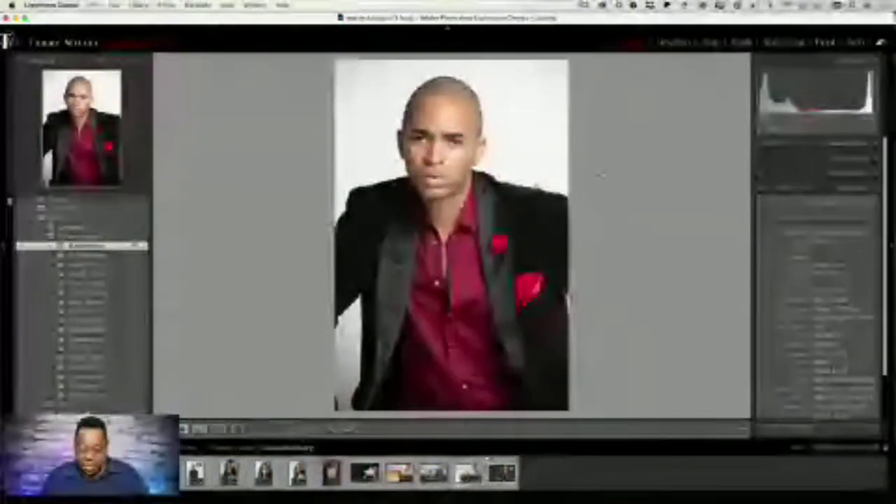
{"action": "key", "text": "d"}
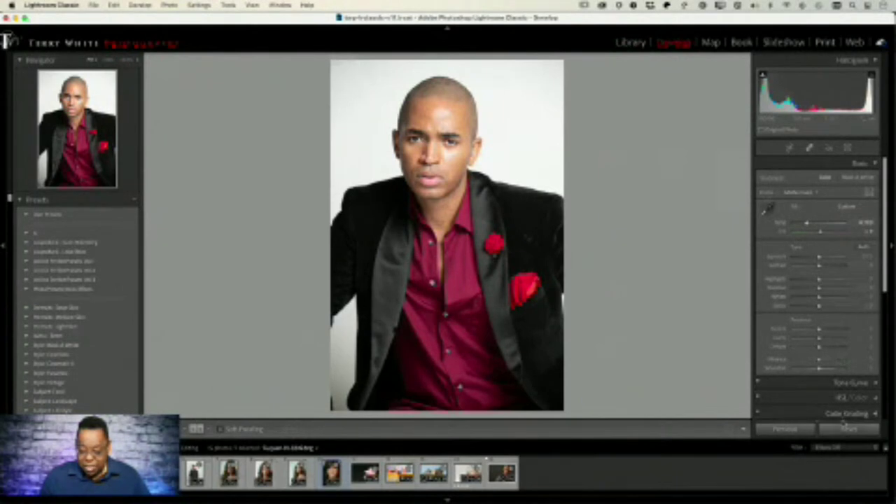
Reset the portrait's Basic adjustments to defaults with As Shot white balance
{"action": "left_click", "coordinate": [845, 428]}
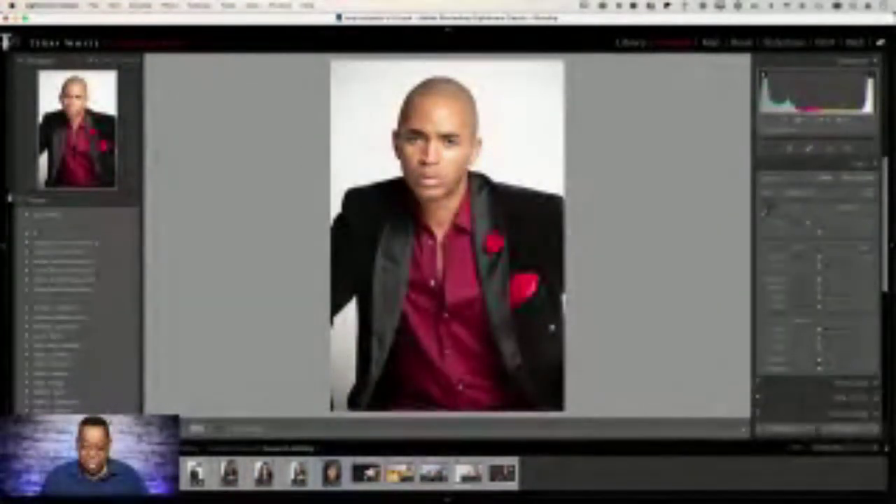
Sample a custom white balance from the white backdrop, then inspect the lapel rose close up
{"action": "left_click", "coordinate": [768, 210]}
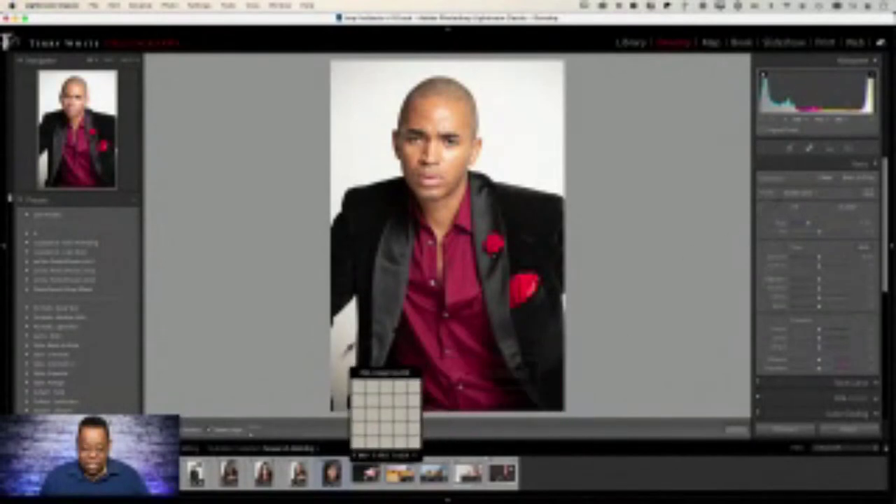
{"action": "left_click", "coordinate": [350, 361]}
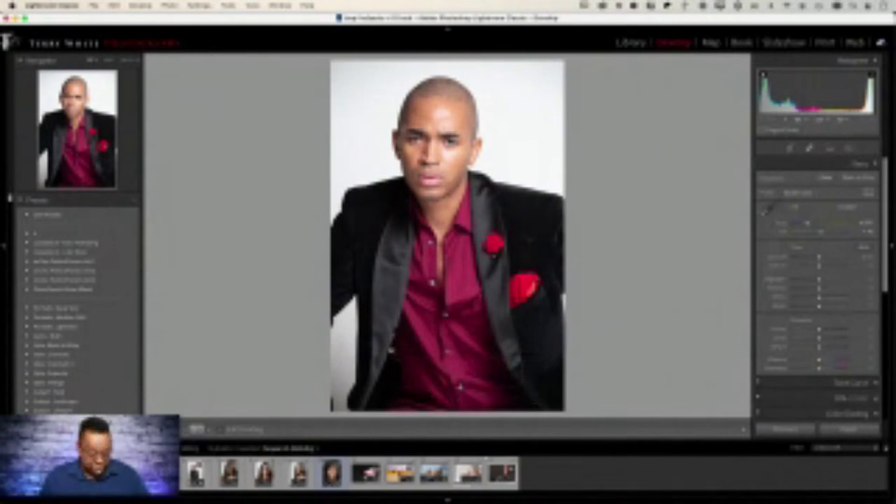
{"action": "left_click", "coordinate": [491, 247]}
{"action": "left_click_drag", "start_coordinate": [353, 330], "coordinate": [599, 316]}
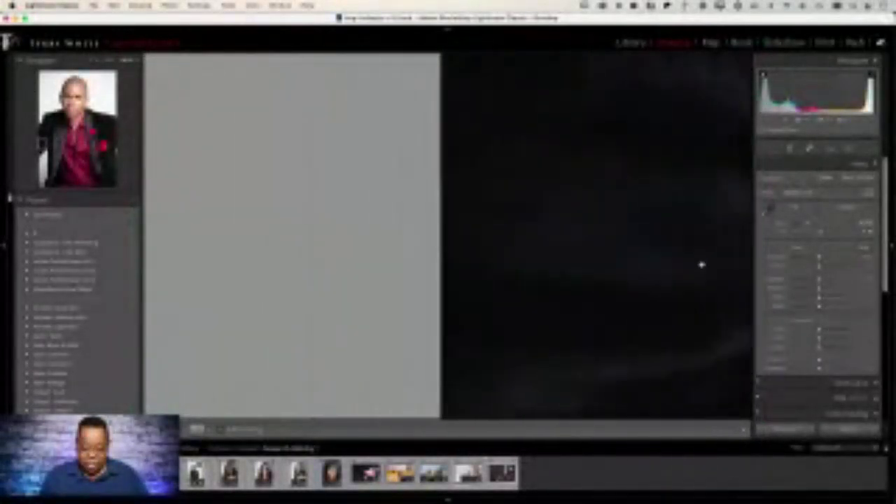
{"action": "left_click", "coordinate": [434, 259]}
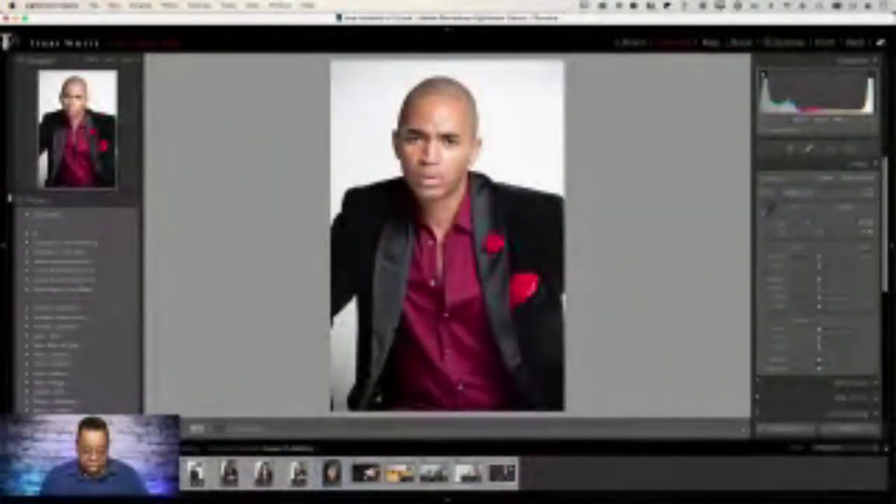
{"action": "mouse_move", "coordinate": [339, 297]}
{"action": "left_mouse_down"}
{"action": "mouse_move", "coordinate": [372, 288]}
{"action": "mouse_move", "coordinate": [338, 314]}
{"action": "mouse_move", "coordinate": [321, 396]}
{"action": "left_mouse_up"}
Undo the first white balance and re-sample it from the backdrop beside the jacket
{"action": "left_click", "coordinate": [335, 408]}
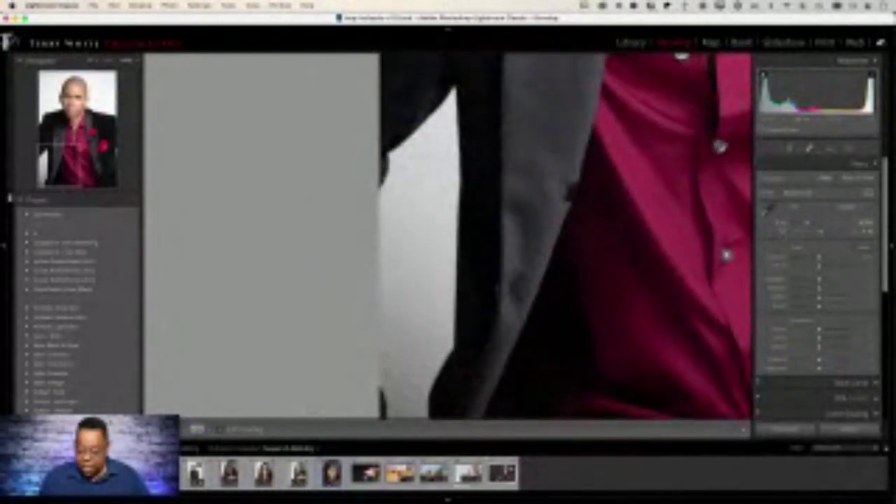
{"action": "key", "text": "super+z"}
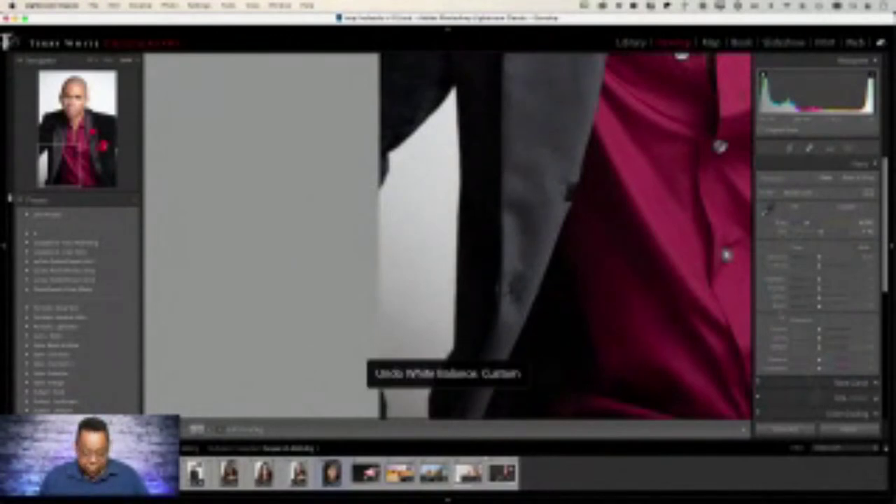
{"action": "left_click", "coordinate": [770, 208]}
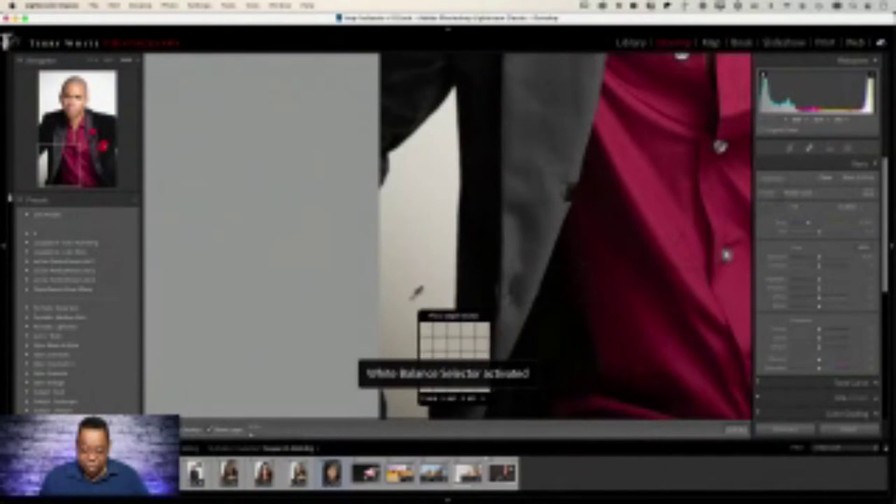
{"action": "left_click", "coordinate": [416, 293]}
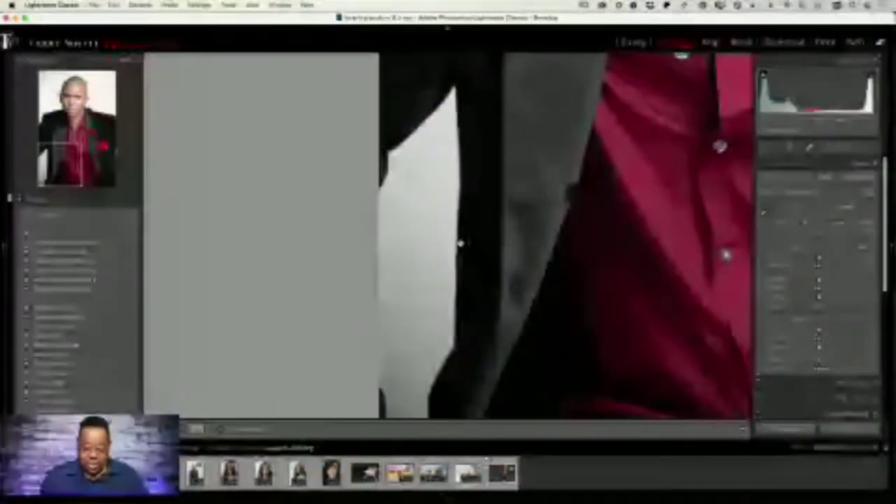
{"action": "left_click", "coordinate": [511, 327]}
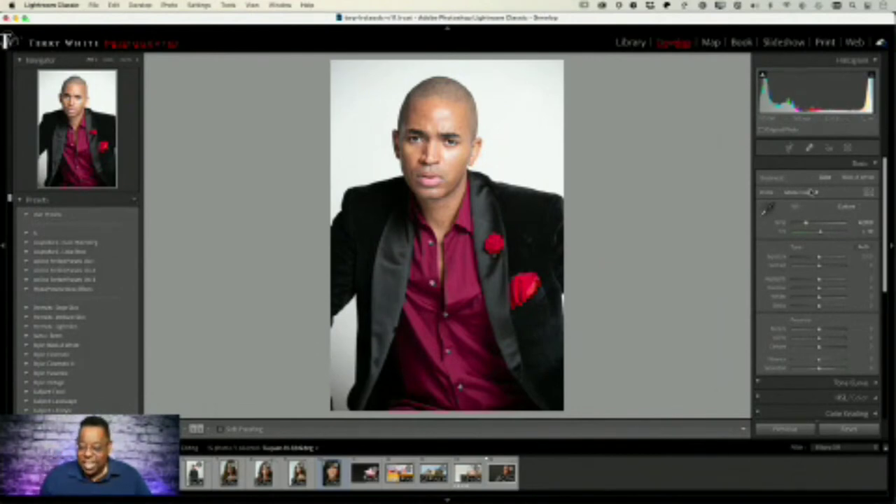
Apply the Adobe Portrait profile and an Auto tone adjustment to the portrait
{"action": "left_click", "coordinate": [811, 196]}
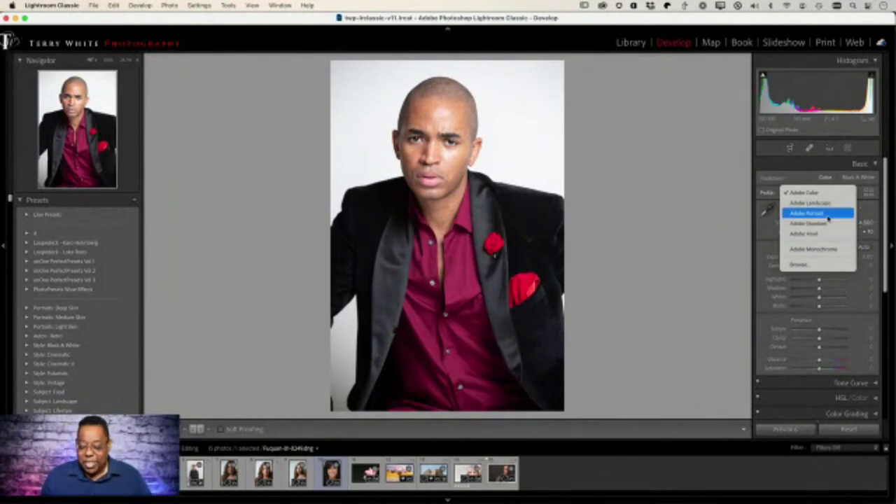
{"action": "left_click", "coordinate": [828, 214]}
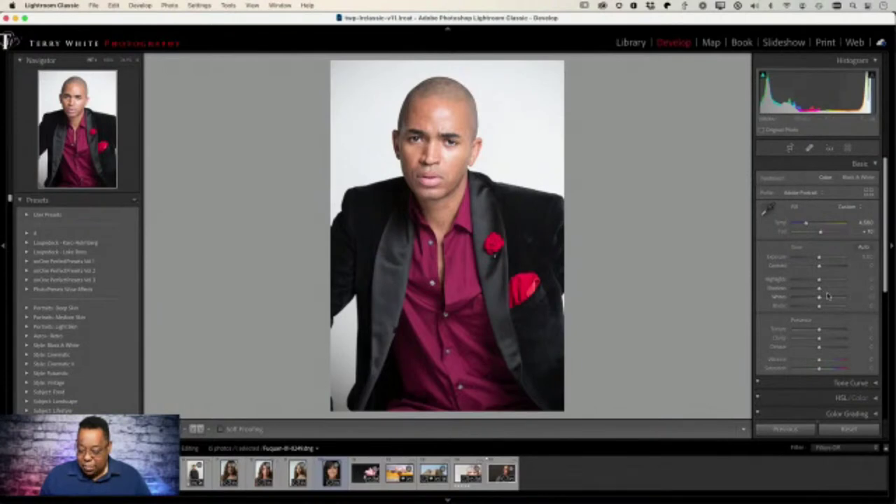
{"action": "left_click", "coordinate": [865, 250]}
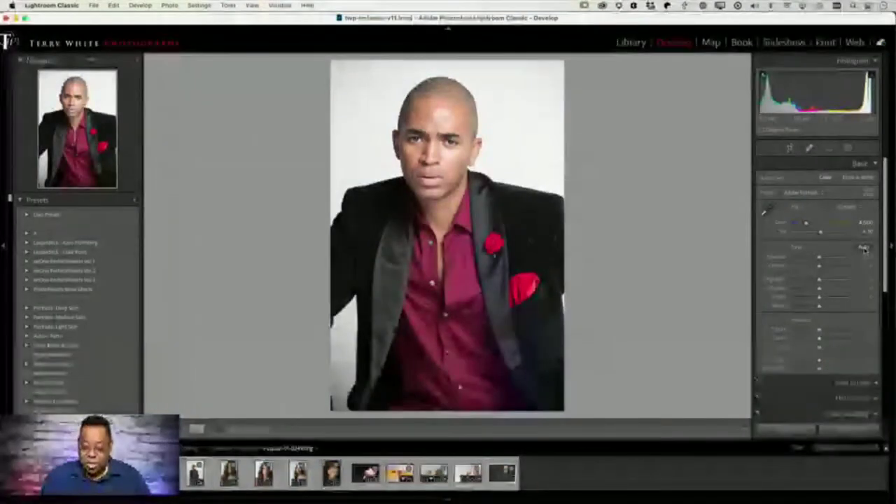
Enable lens profile corrections in Lens Corrections, toggling them to compare before and after
{"action": "scroll", "coordinate": [834, 337], "scroll_direction": "down", "scroll_amount": 5}
{"action": "scroll", "coordinate": [834, 336], "scroll_direction": "down", "scroll_amount": 5}
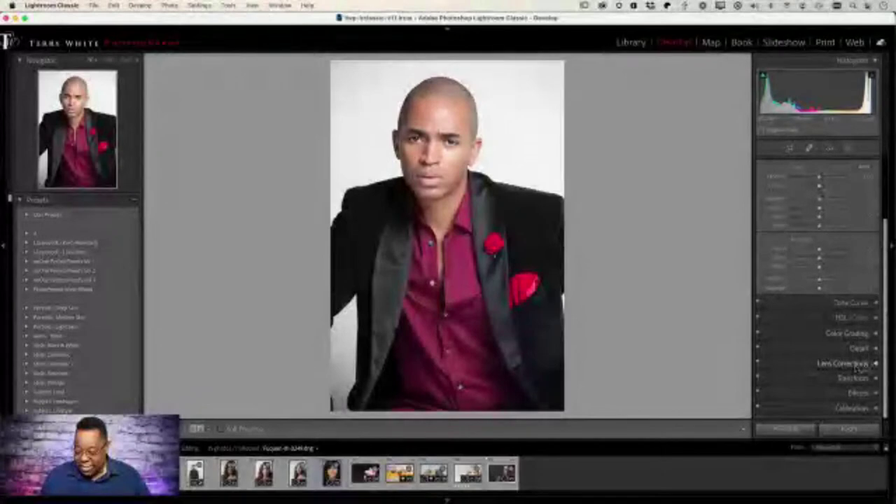
{"action": "left_click", "coordinate": [874, 363]}
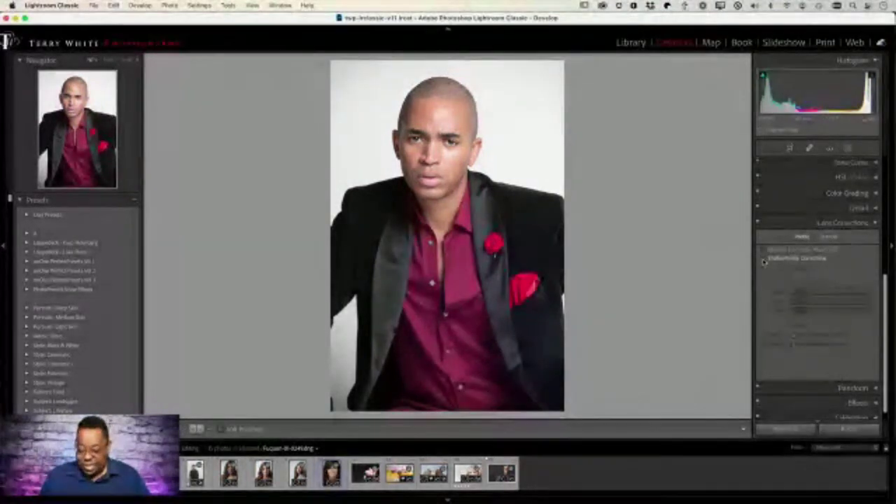
{"action": "left_click", "coordinate": [765, 259]}
{"action": "left_click", "coordinate": [765, 259]}
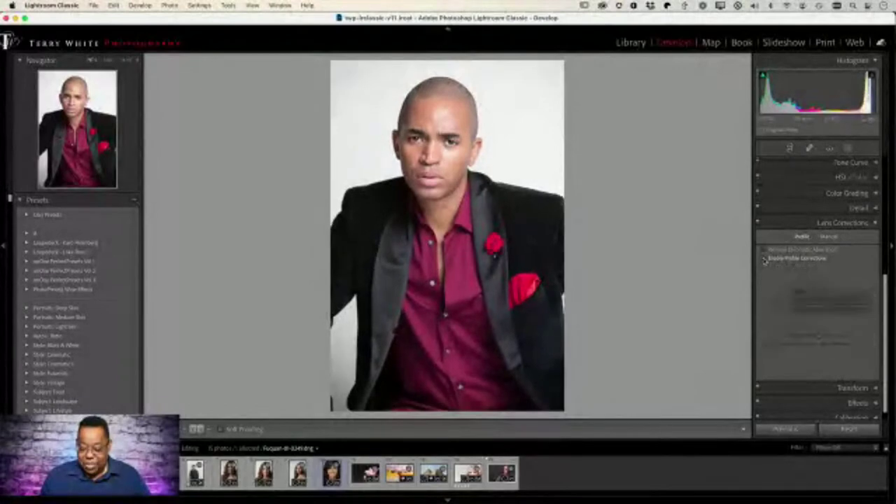
{"action": "left_click", "coordinate": [765, 259]}
{"action": "left_click", "coordinate": [765, 259]}
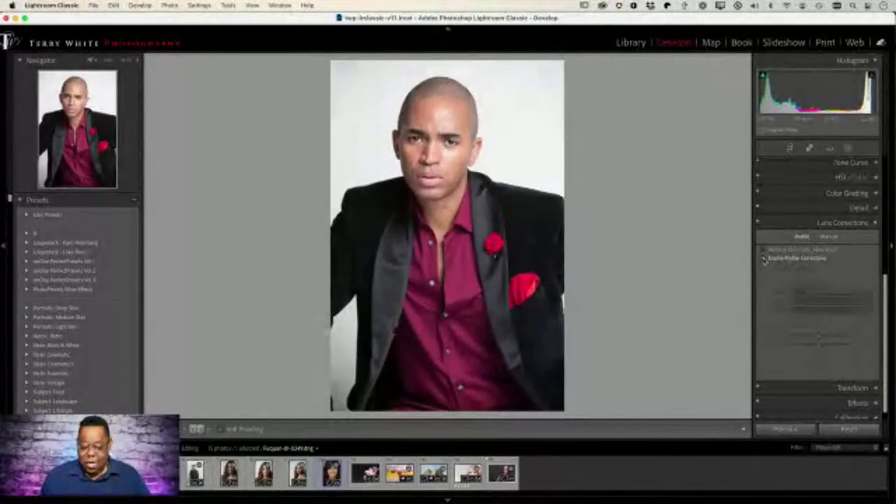
{"action": "left_click", "coordinate": [765, 259]}
{"action": "left_click", "coordinate": [765, 259]}
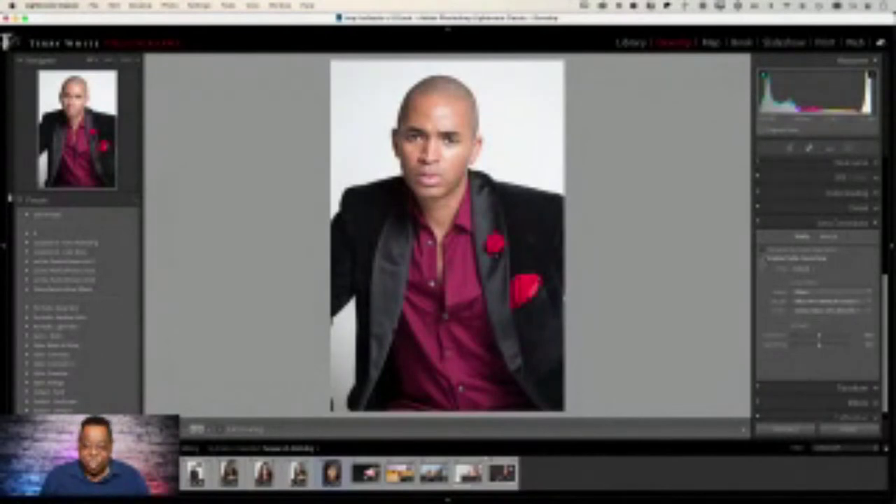
Reapply Auto tone in the Basic panel, then undo it to restore the darker look
{"action": "key", "text": "super+1"}
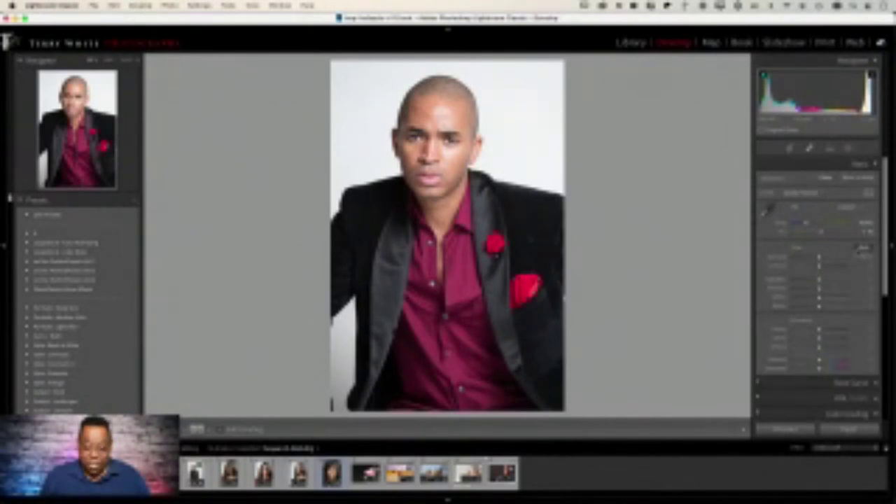
{"action": "left_click", "coordinate": [864, 249]}
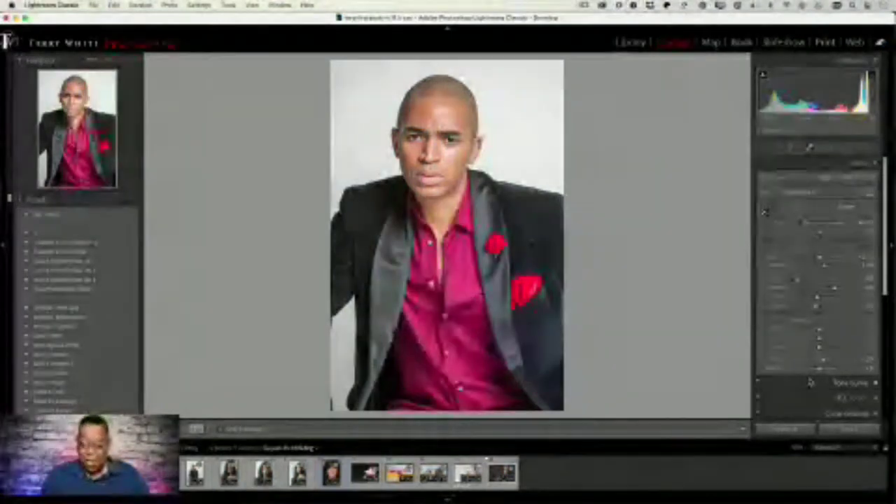
{"action": "key", "text": "super+z"}
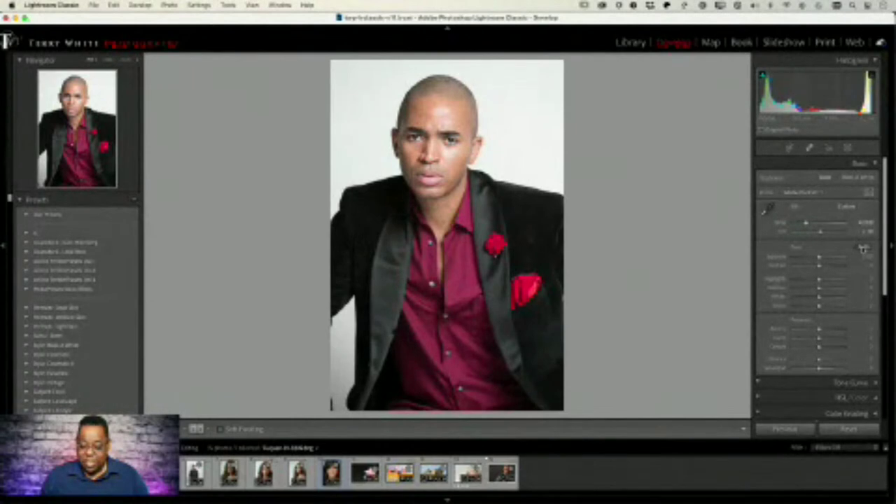
Apply Auto tone, then raise contrast, darken shadows, try a preset and adjust saturation
{"action": "left_click", "coordinate": [866, 248]}
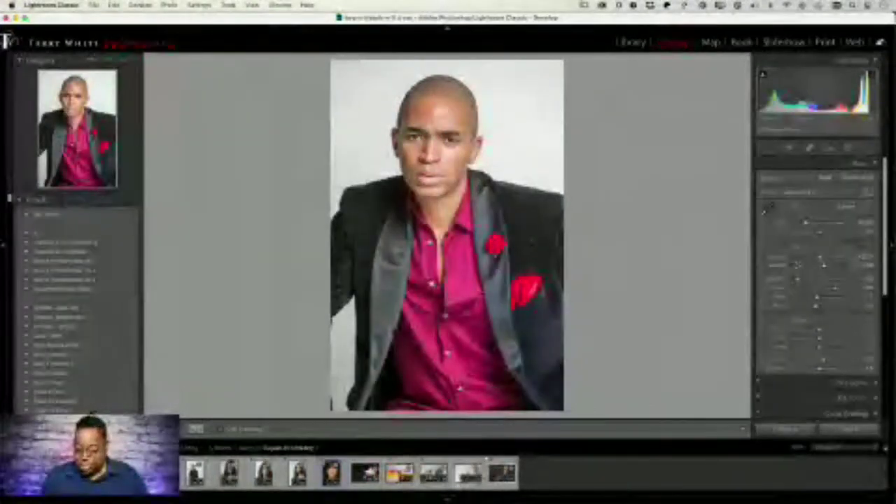
{"action": "left_click_drag", "start_coordinate": [825, 260], "coordinate": [821, 262]}
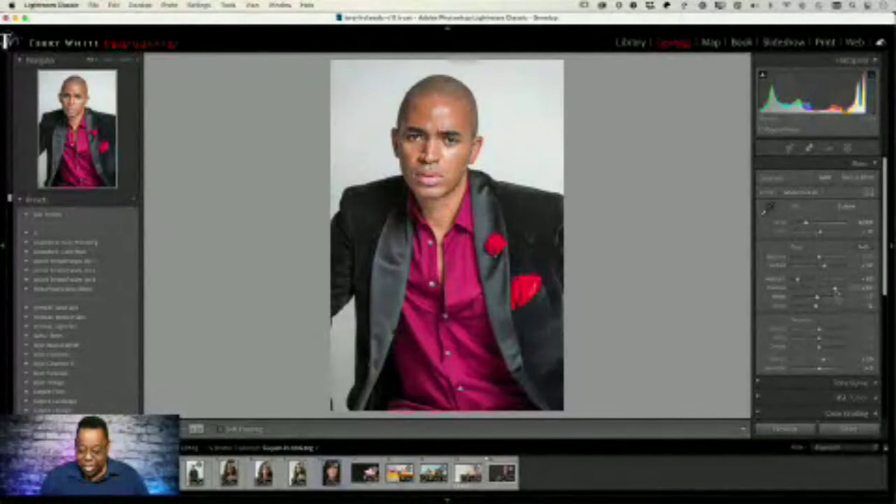
{"action": "left_click_drag", "start_coordinate": [835, 290], "coordinate": [827, 288]}
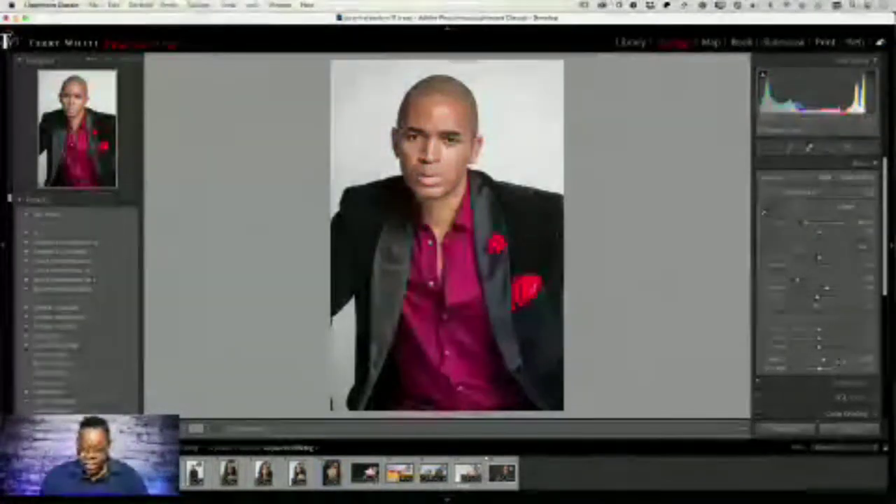
{"action": "left_click", "coordinate": [91, 278]}
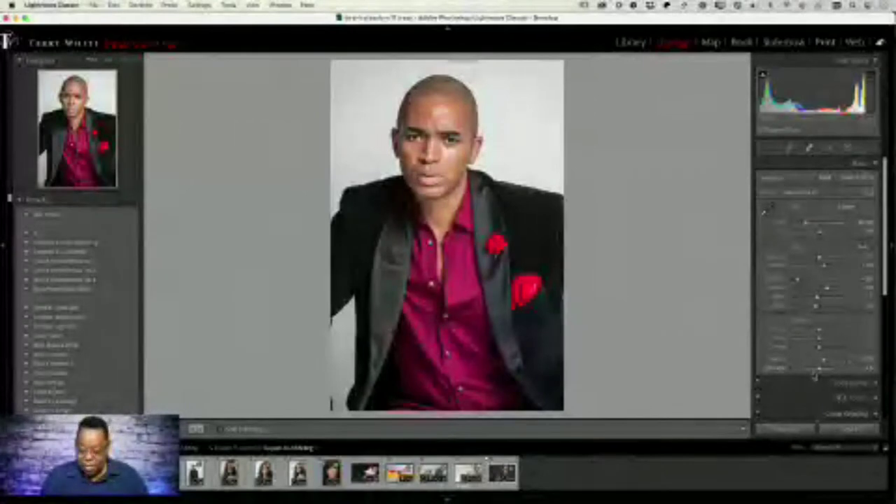
{"action": "left_click_drag", "start_coordinate": [817, 368], "coordinate": [823, 368]}
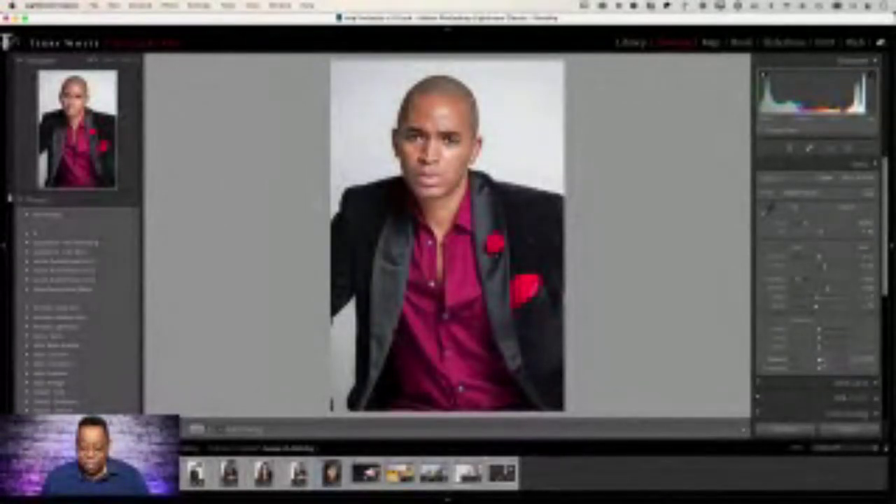
Raise Vibrance to +27 and pull Saturation back toward 0 so the magenta shirt stays natural
{"action": "left_click_drag", "start_coordinate": [824, 364], "coordinate": [844, 360]}
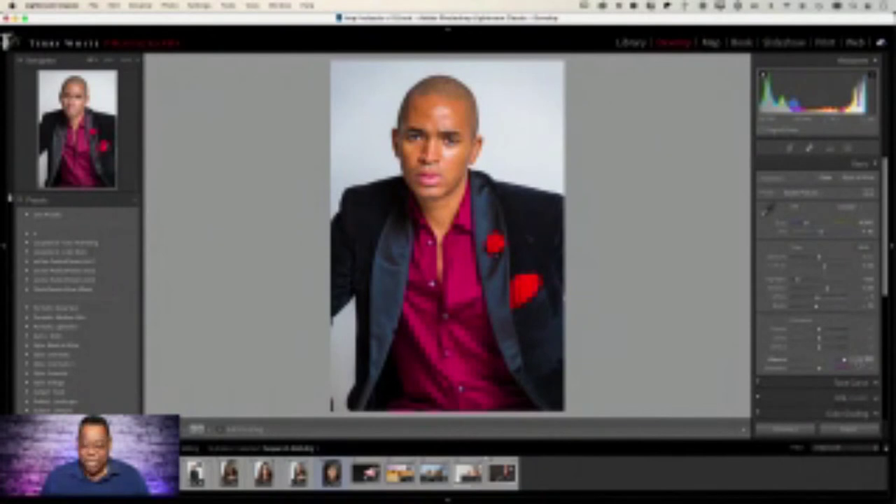
{"action": "left_click_drag", "start_coordinate": [845, 362], "coordinate": [829, 362]}
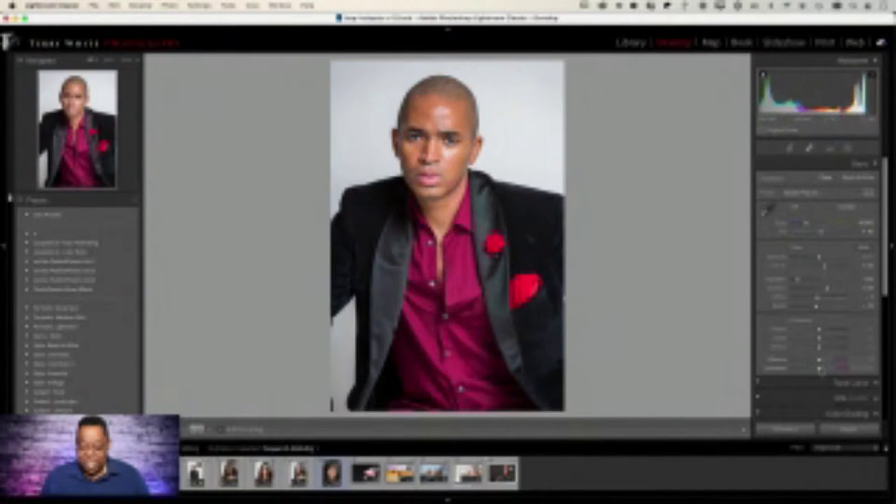
{"action": "left_click_drag", "start_coordinate": [821, 370], "coordinate": [825, 369]}
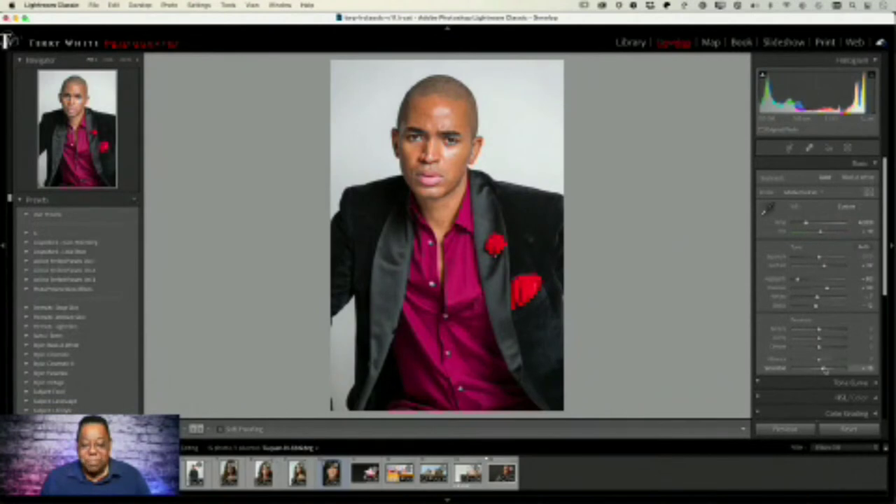
{"action": "left_click_drag", "start_coordinate": [825, 369], "coordinate": [836, 370]}
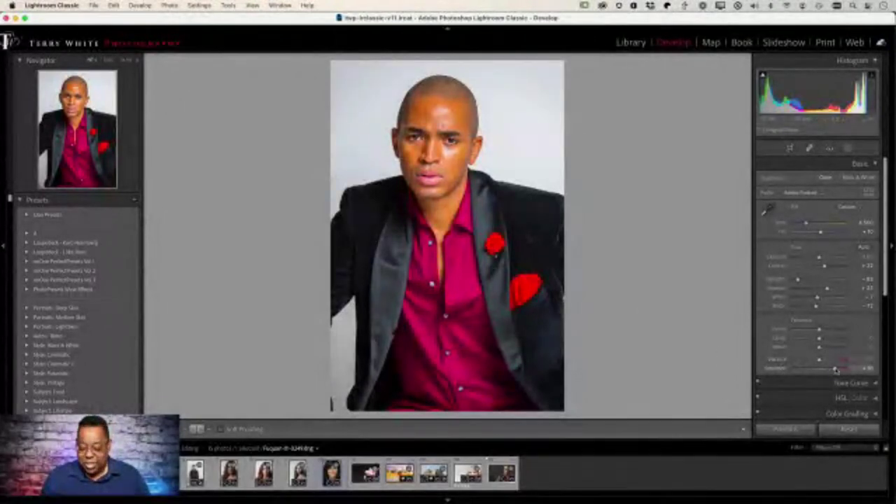
{"action": "mouse_move", "coordinate": [835, 367]}
{"action": "left_mouse_down"}
{"action": "mouse_move", "coordinate": [820, 362]}
{"action": "mouse_move", "coordinate": [828, 361]}
{"action": "left_mouse_up"}
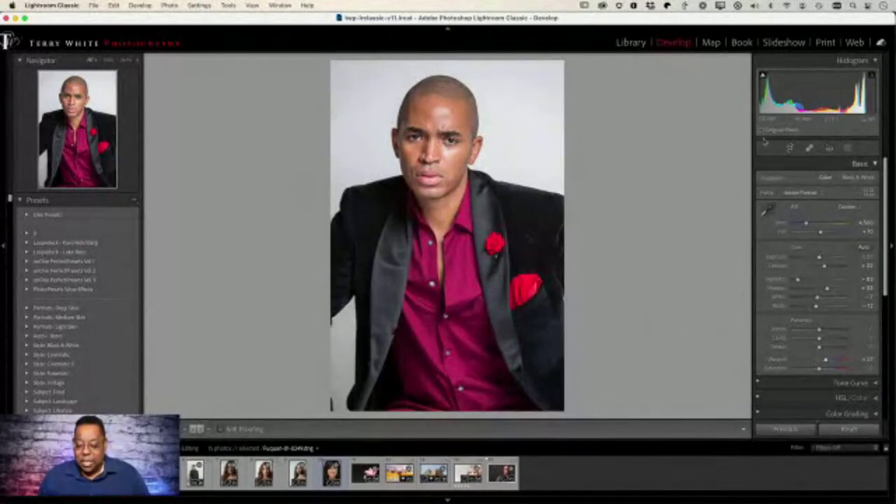
Check the jacket with the shadow clipping warning, then nudge Blacks up one step
{"action": "mouse_move", "coordinate": [765, 79]}
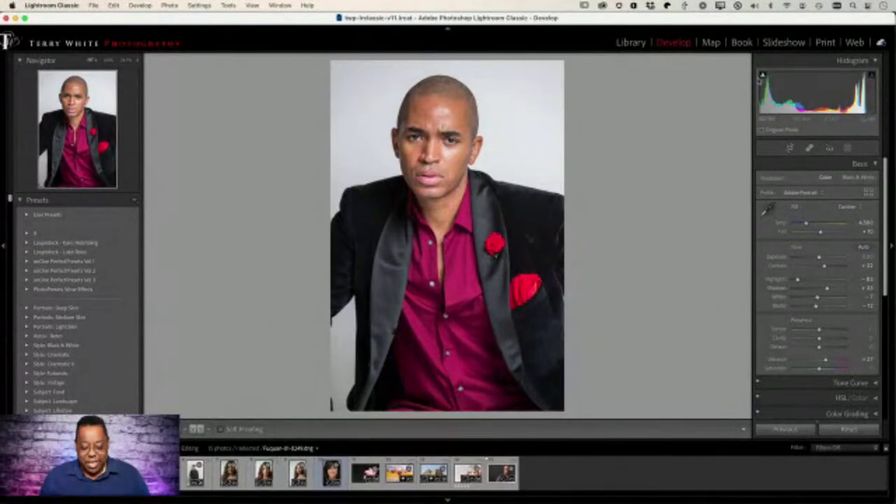
{"action": "left_click", "coordinate": [764, 78]}
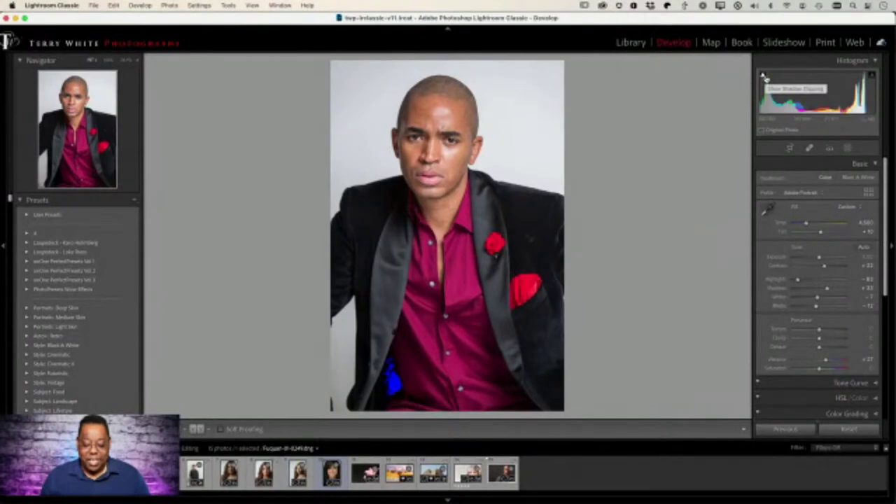
{"action": "left_click", "coordinate": [765, 77]}
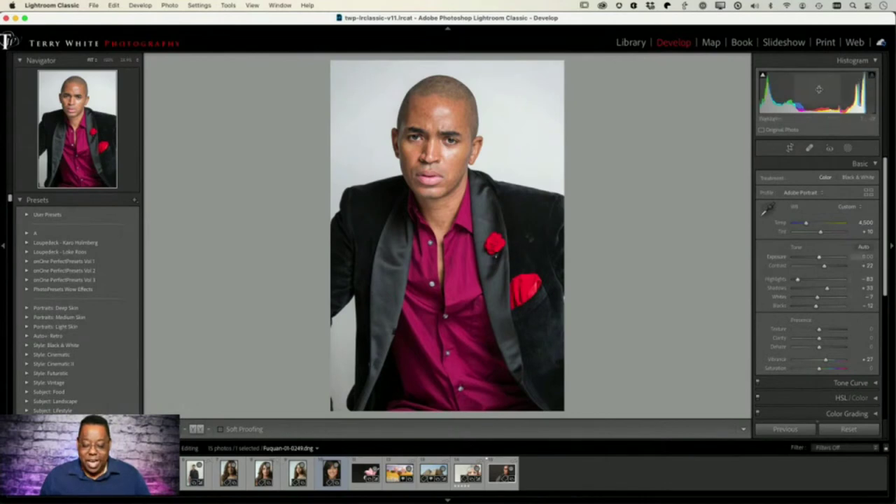
{"action": "left_click", "coordinate": [764, 78]}
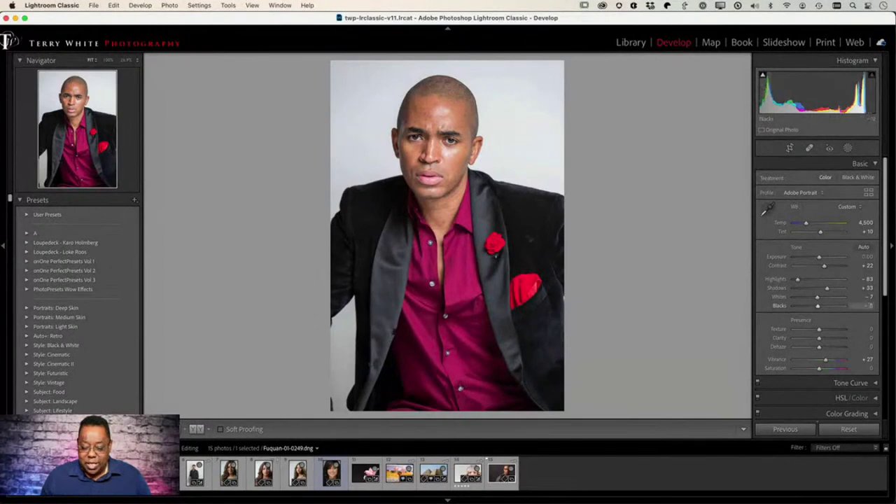
{"action": "key", "text": "Up"}
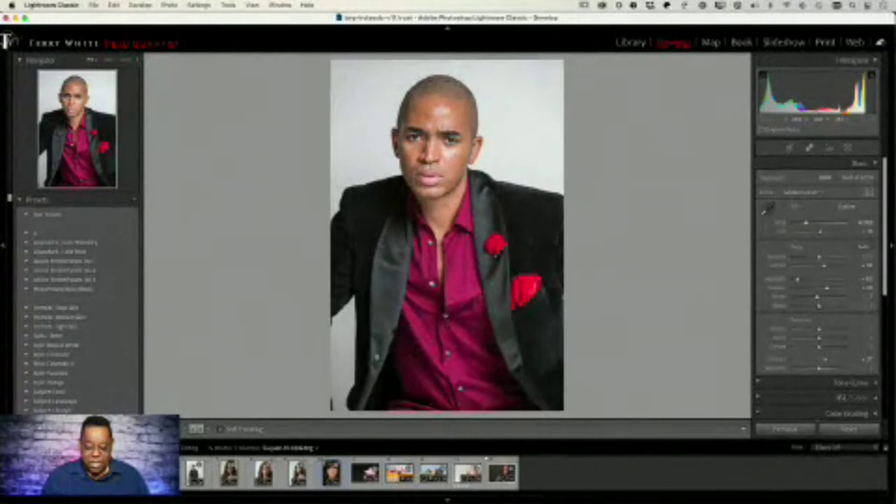
Inspect the lapel and background edge at 1:1 and apply a brighter, higher-contrast preset
{"action": "left_click", "coordinate": [384, 362]}
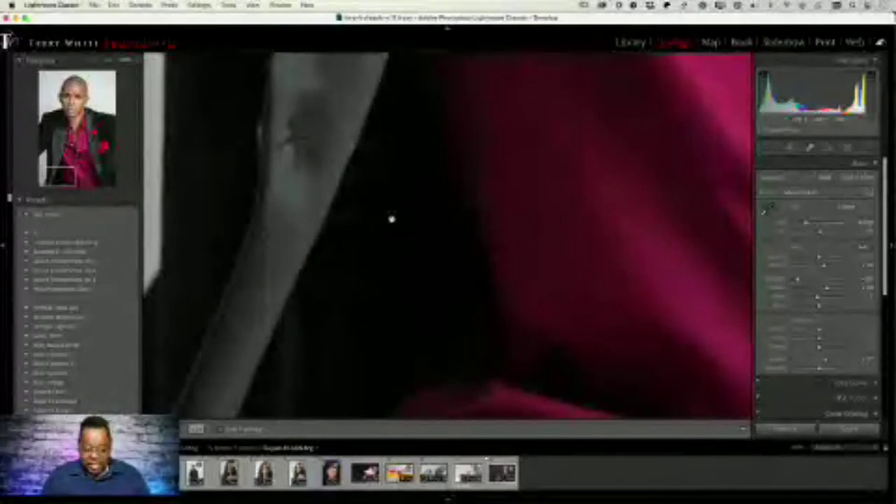
{"action": "key", "text": "z"}
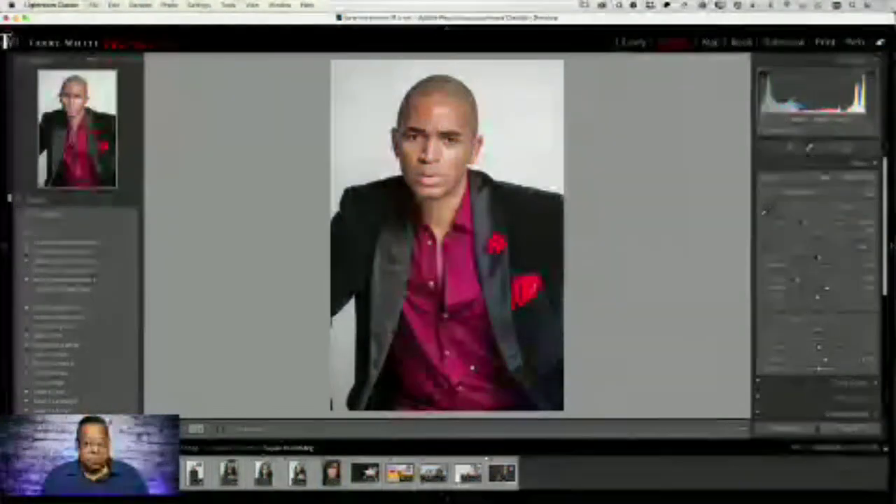
{"action": "left_click", "coordinate": [94, 280]}
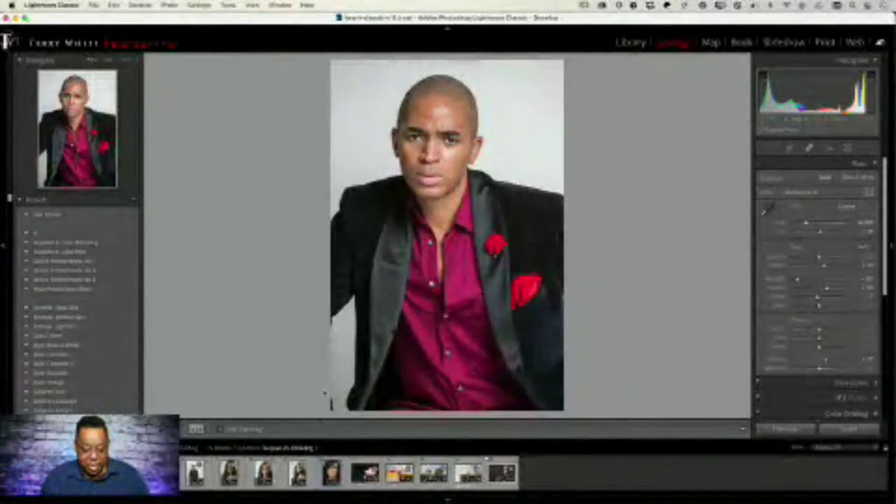
{"action": "left_click", "coordinate": [337, 399]}
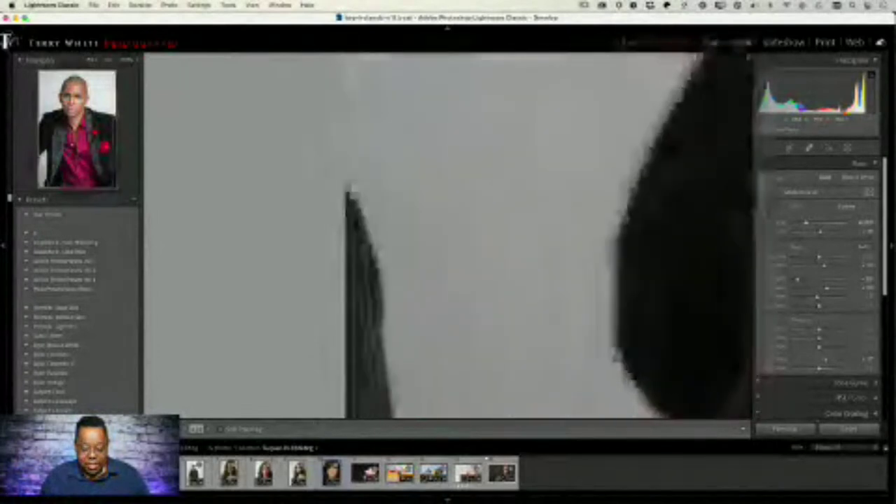
{"action": "left_click", "coordinate": [408, 376]}
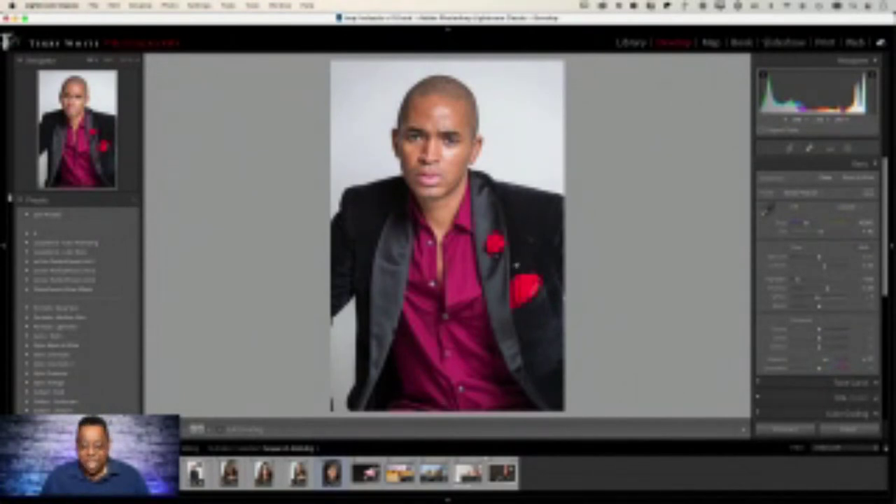
Zoom in on the red boutonniere, return to the full portrait, then switch to Library Grid view
{"action": "left_click", "coordinate": [486, 264]}
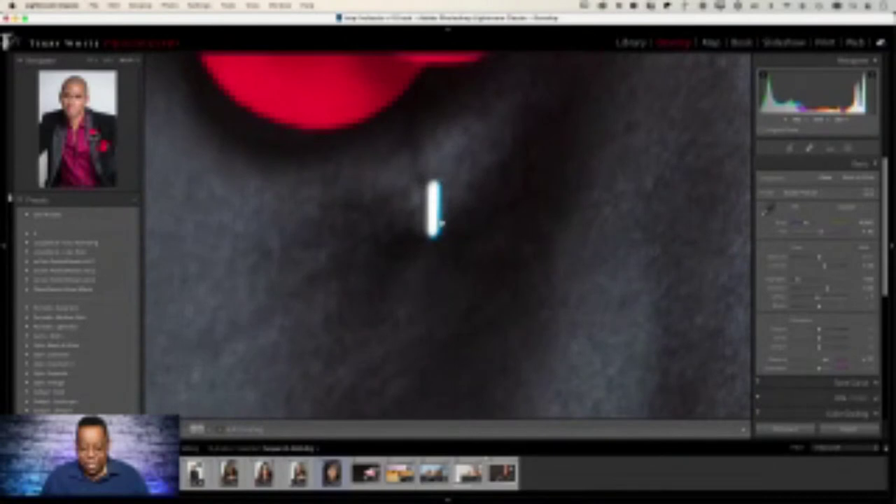
{"action": "key", "text": "super+minus"}
{"action": "key", "text": "super+minus"}
{"action": "key", "text": "super+minus"}
{"action": "key", "text": "super+minus"}
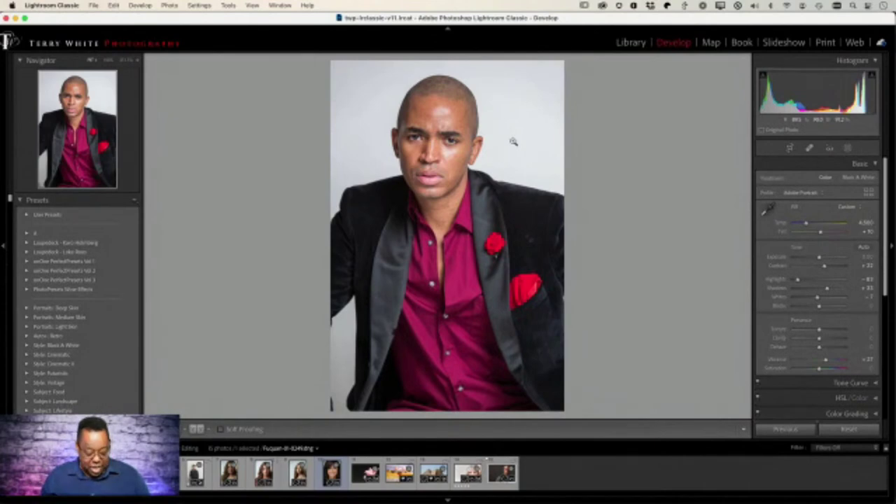
{"action": "key", "text": "g"}
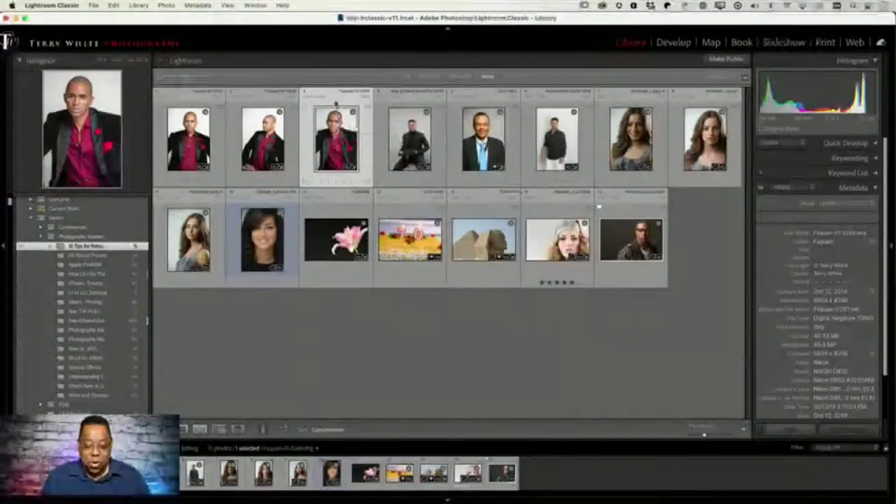
{"action": "left_click", "coordinate": [337, 104]}
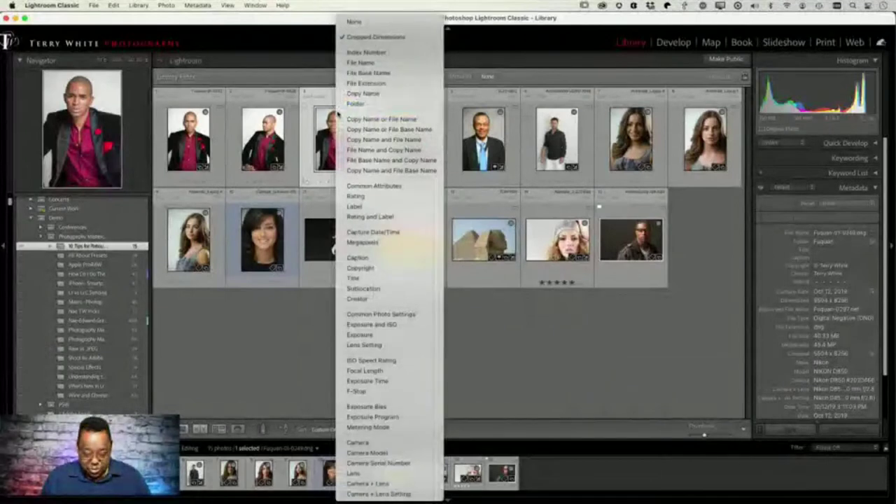
{"action": "left_click", "coordinate": [312, 147]}
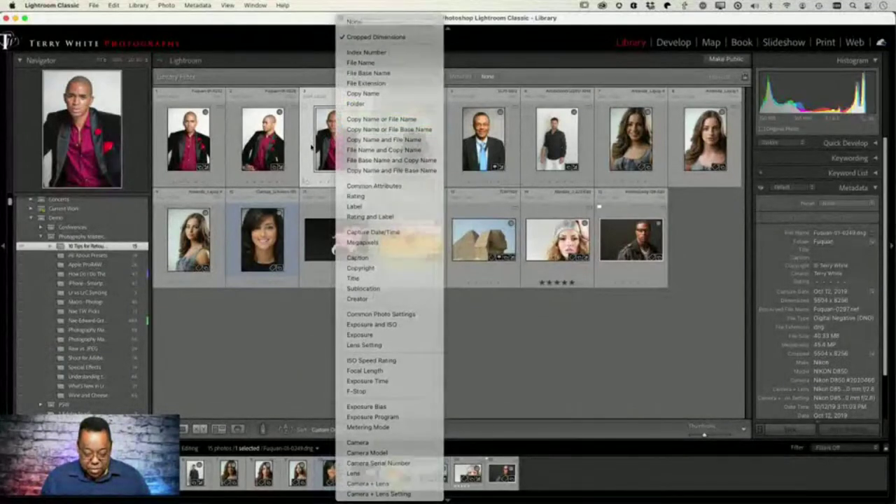
Send the tuxedo portrait to Photoshop 2022 with Edit In > Edit in Adobe Photoshop 2022
{"action": "right_click", "coordinate": [312, 147]}
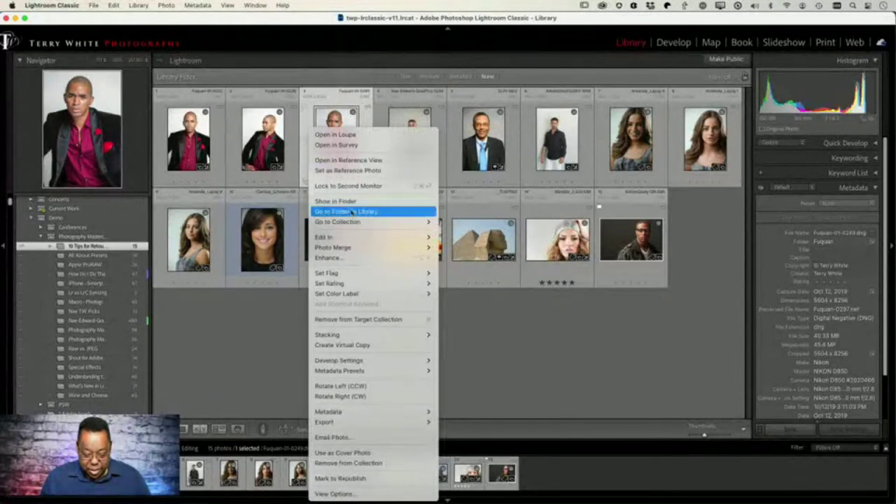
{"action": "mouse_move", "coordinate": [358, 237]}
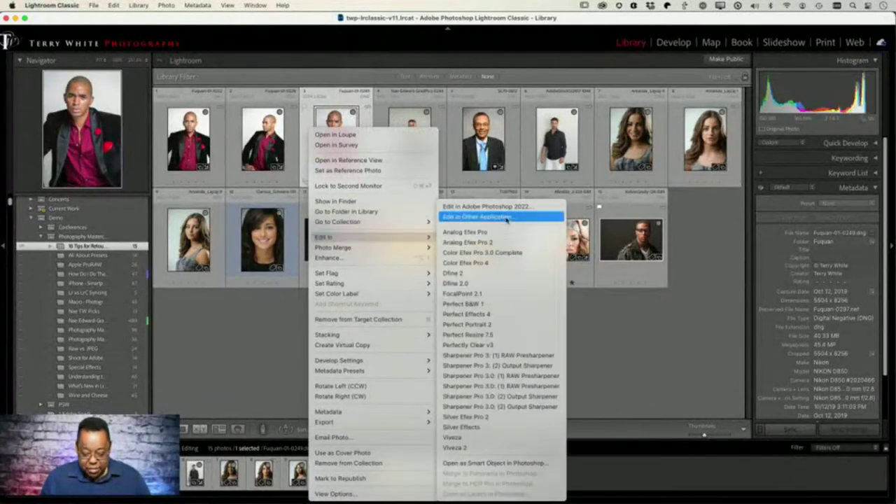
{"action": "left_click", "coordinate": [505, 218]}
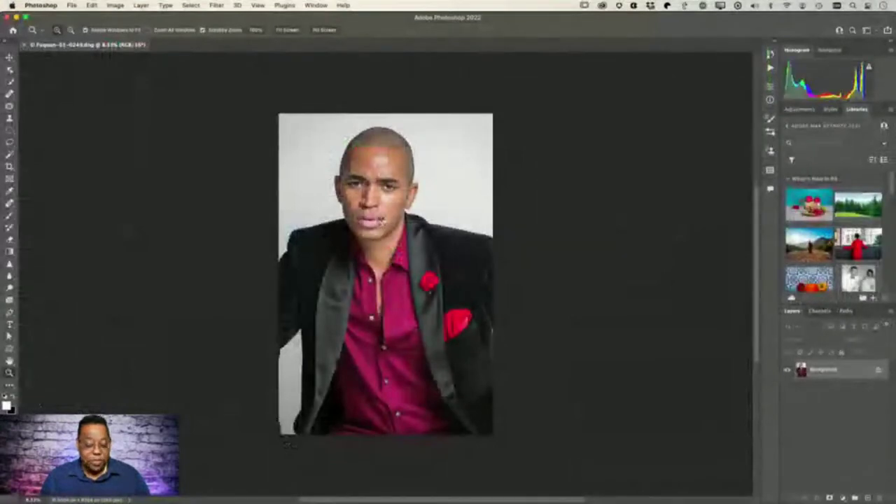
{"action": "left_click", "coordinate": [526, 246]}
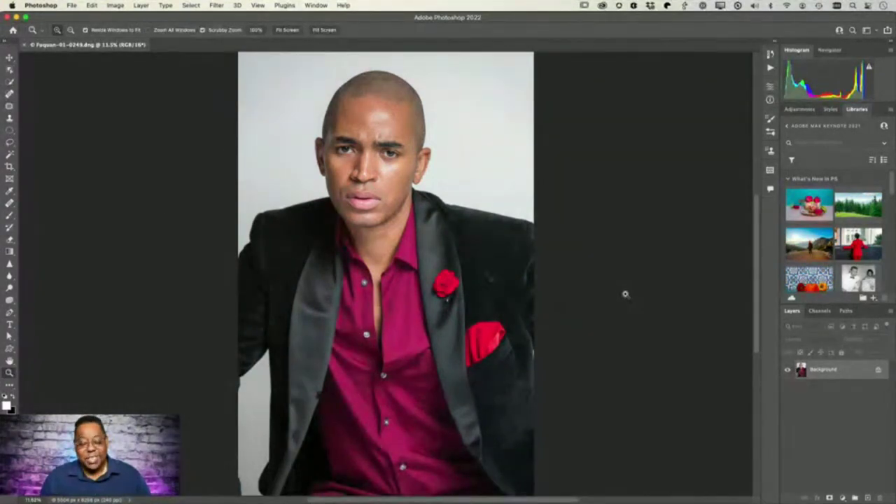
{"action": "key", "text": "super+Tab"}
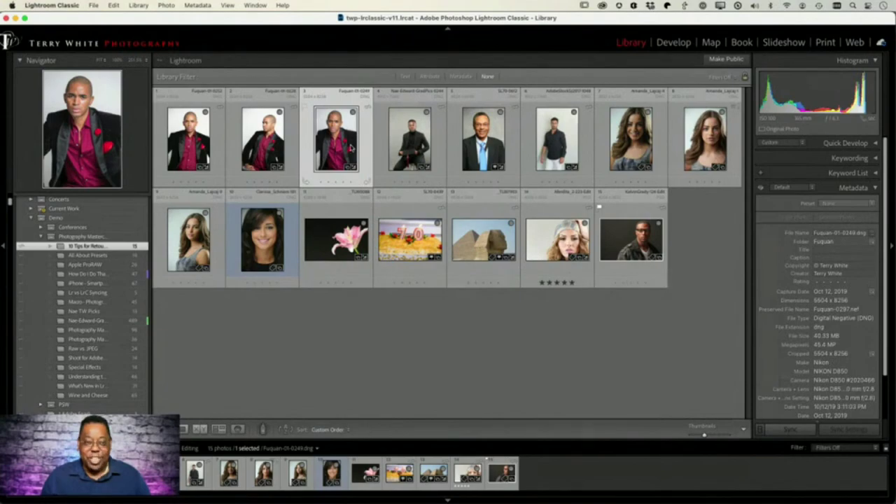
{"action": "key", "text": "super+Tab"}
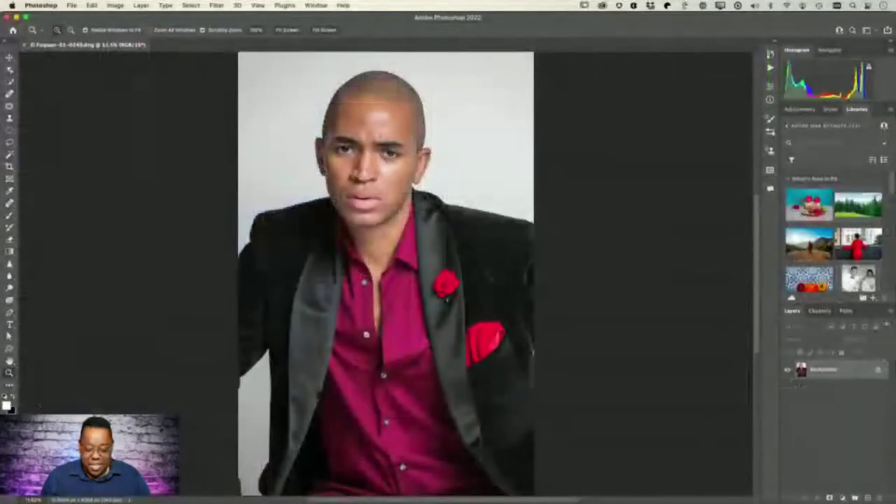
Duplicate the Background layer and spot-heal the small white specks below the lapel rose
{"action": "left_click_drag", "start_coordinate": [849, 379], "coordinate": [867, 498]}
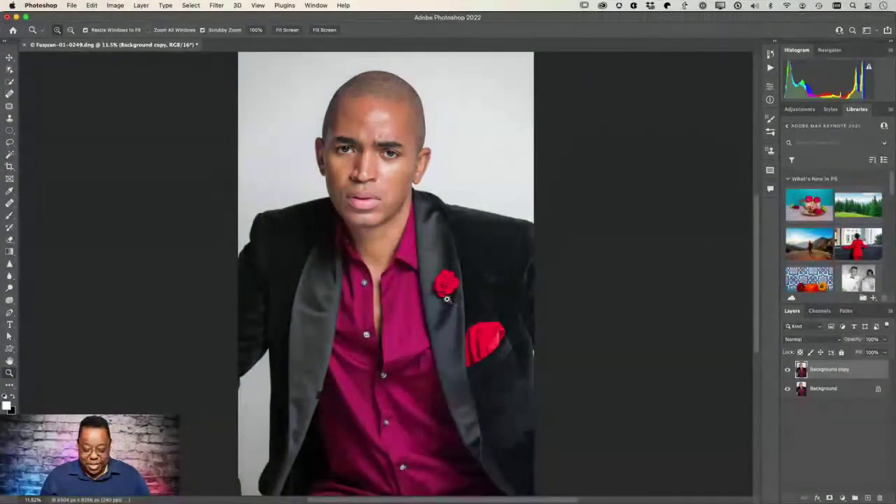
{"action": "left_click_drag", "start_coordinate": [441, 297], "coordinate": [496, 336]}
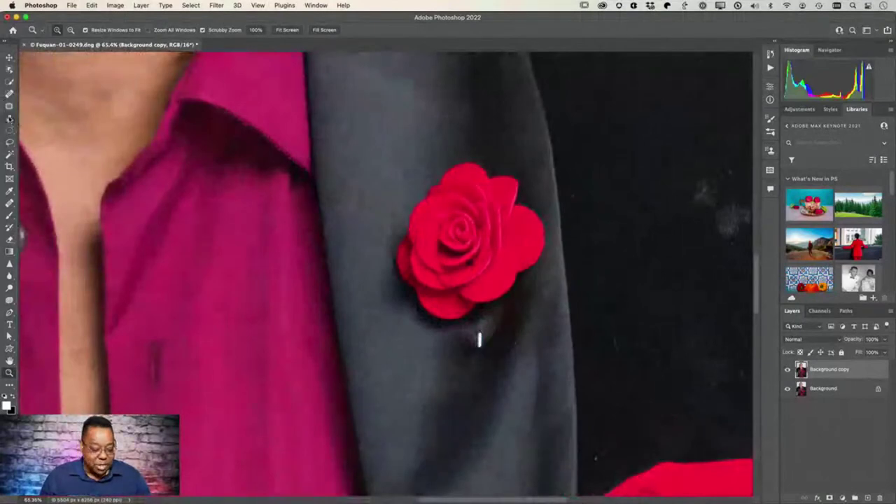
{"action": "left_click", "coordinate": [11, 94]}
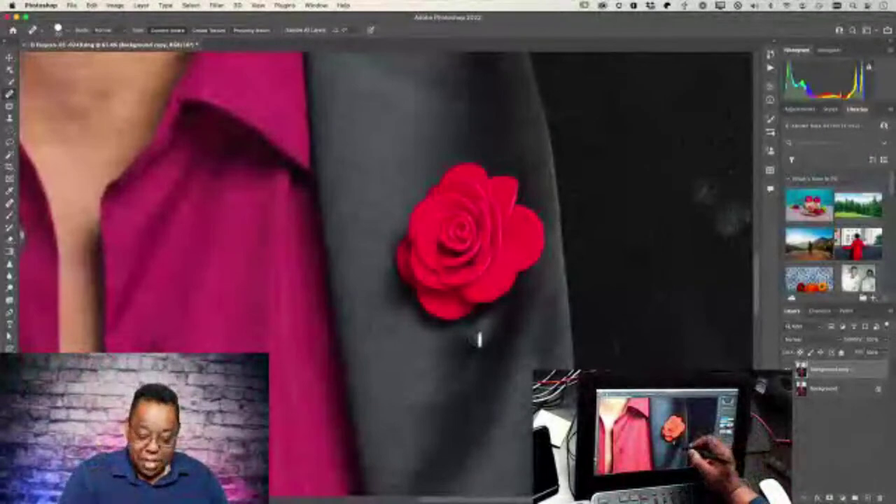
{"action": "left_click", "coordinate": [477, 340]}
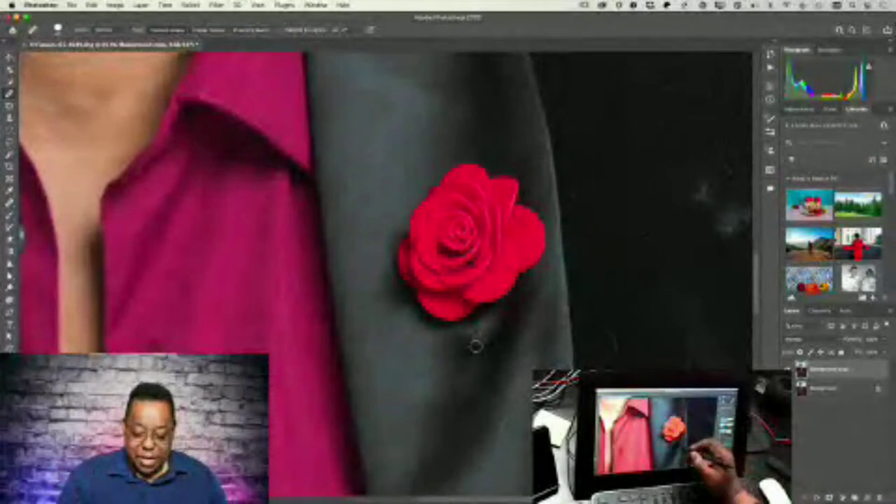
{"action": "left_click", "coordinate": [474, 335]}
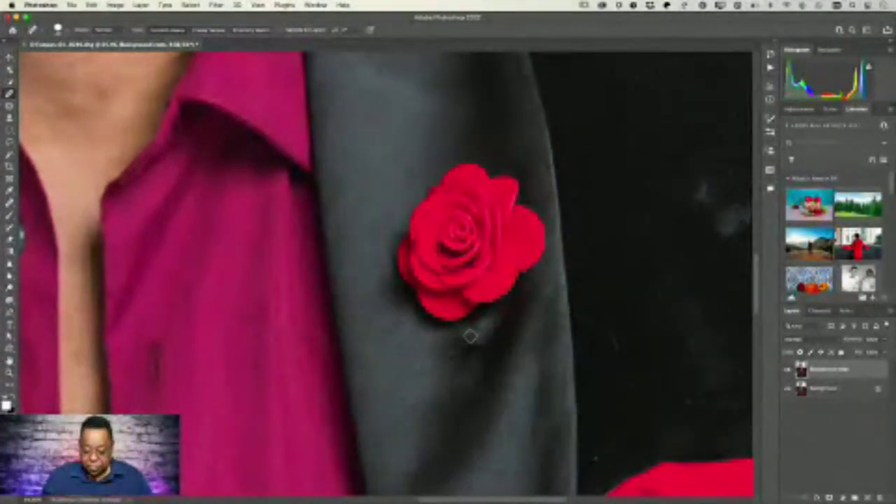
Enlarge the healing brush and heal the light blotch and a lower spot on the jacket
{"action": "scroll", "coordinate": [645, 280], "scroll_direction": "down", "scroll_amount": 3}
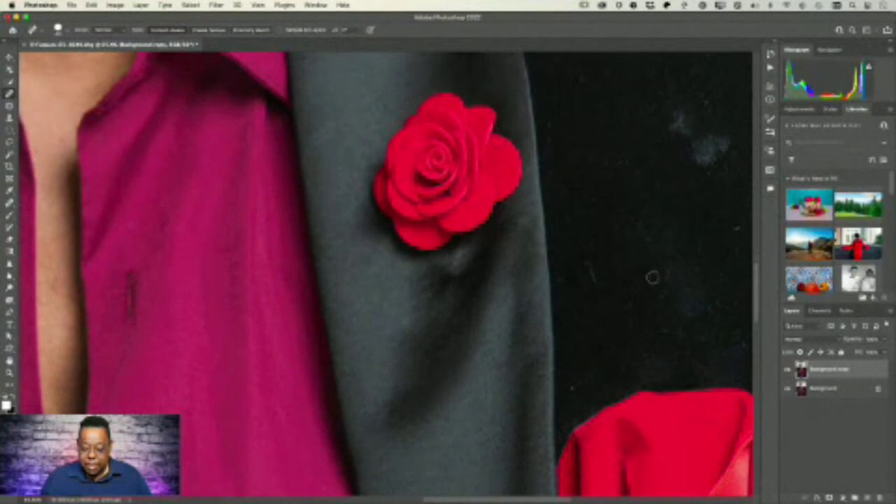
{"action": "left_click_drag", "start_coordinate": [654, 274], "coordinate": [457, 418]}
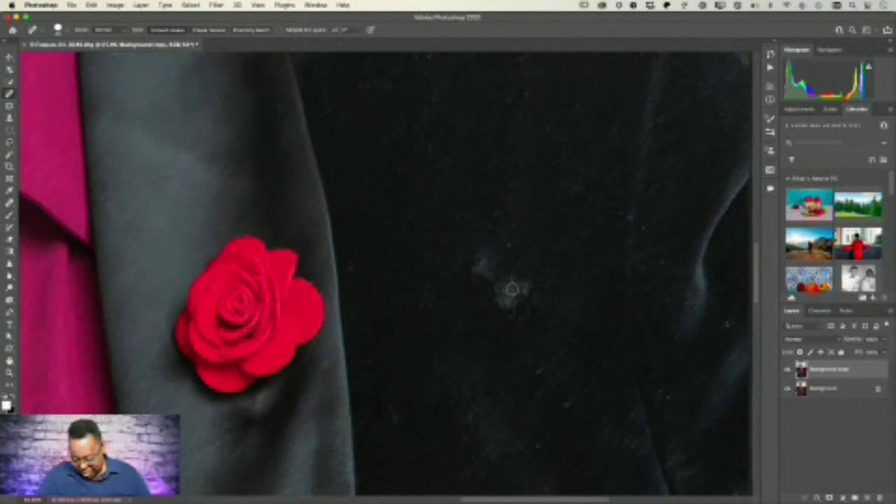
{"action": "key", "text": "]"}
{"action": "key", "text": "]"}
{"action": "key", "text": "]"}
{"action": "key", "text": "]"}
{"action": "key", "text": "]"}
{"action": "key", "text": "]"}
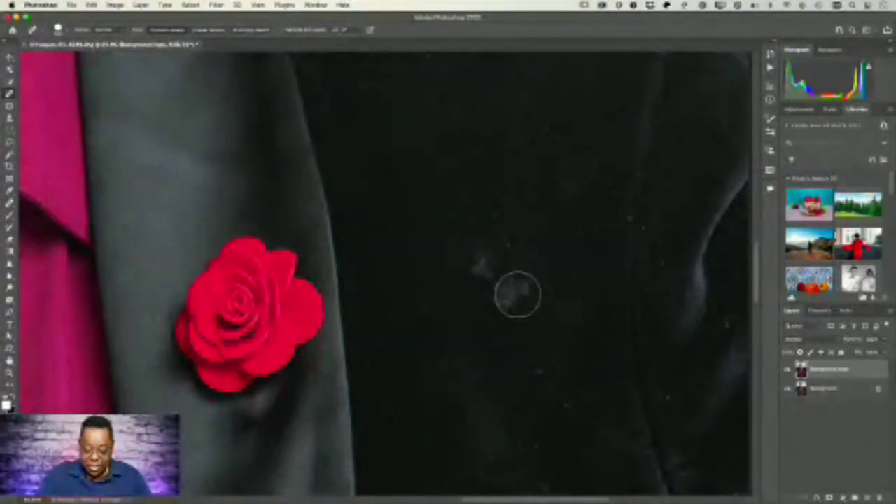
{"action": "mouse_move", "coordinate": [508, 290]}
{"action": "left_mouse_down"}
{"action": "mouse_move", "coordinate": [495, 285]}
{"action": "mouse_move", "coordinate": [486, 257]}
{"action": "left_mouse_up"}
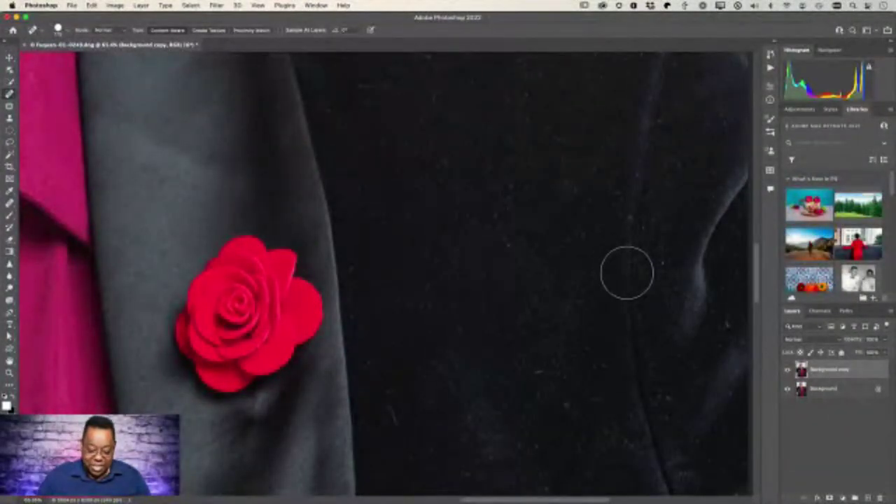
{"action": "left_click_drag", "start_coordinate": [384, 421], "coordinate": [394, 421]}
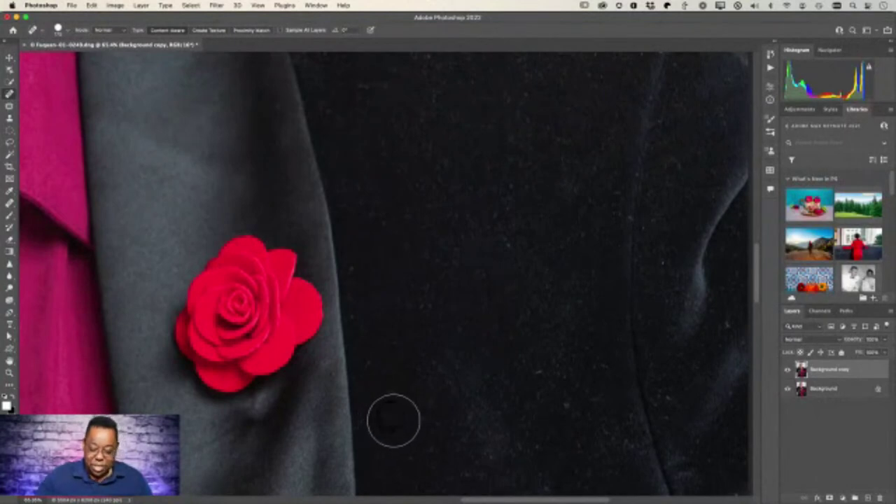
Shrink the healing brush and heal the small speck on the grey lapel
{"action": "scroll", "coordinate": [514, 407], "scroll_direction": "up", "scroll_amount": 15}
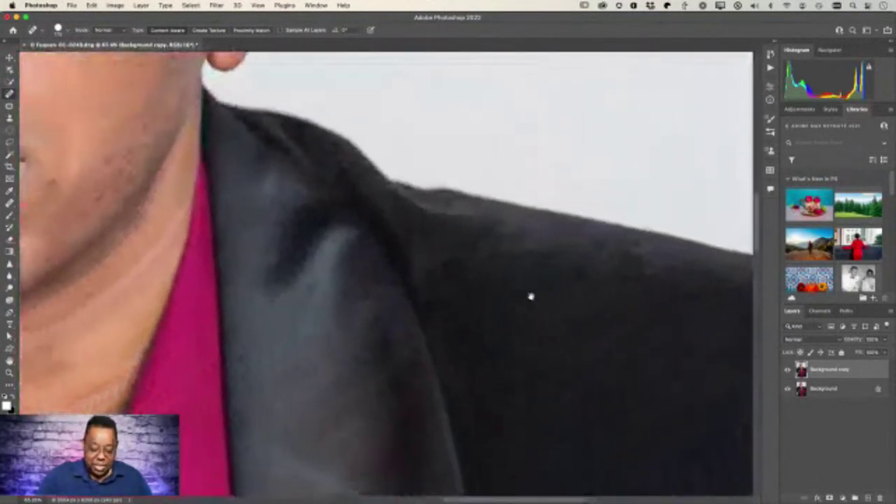
{"action": "scroll", "coordinate": [531, 297], "scroll_direction": "up", "scroll_amount": 10}
{"action": "scroll", "coordinate": [578, 316], "scroll_direction": "up", "scroll_amount": 5}
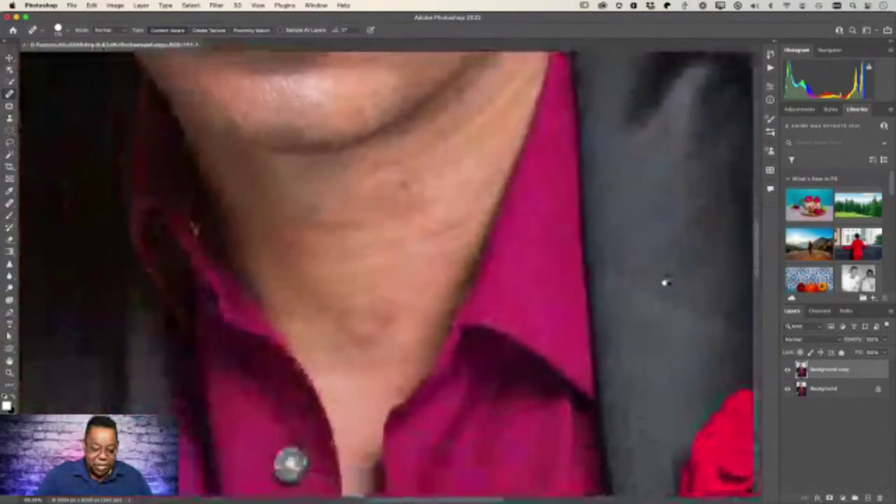
{"action": "scroll", "coordinate": [665, 283], "scroll_direction": "left", "scroll_amount": 10}
{"action": "scroll", "coordinate": [665, 282], "scroll_direction": "down", "scroll_amount": 4}
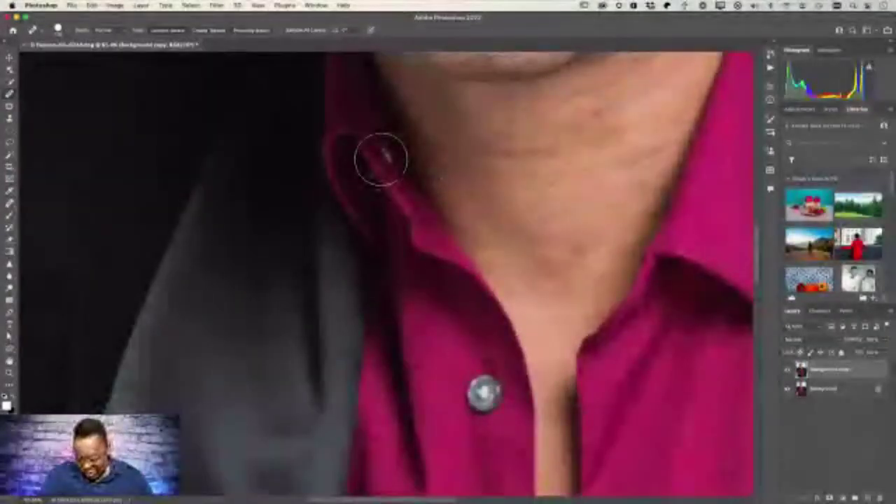
{"action": "key", "text": "bracketleft"}
{"action": "key", "text": "bracketleft"}
{"action": "key", "text": "bracketleft"}
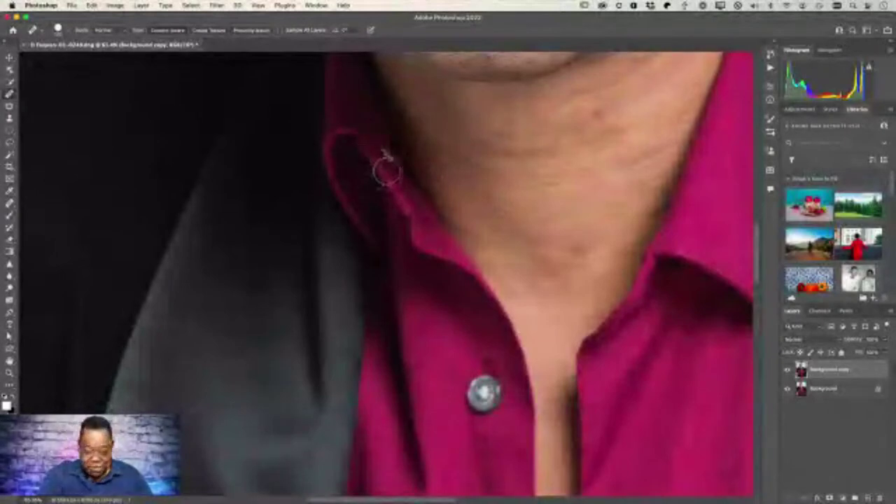
{"action": "key", "text": "bracketleft"}
{"action": "key", "text": "bracketleft"}
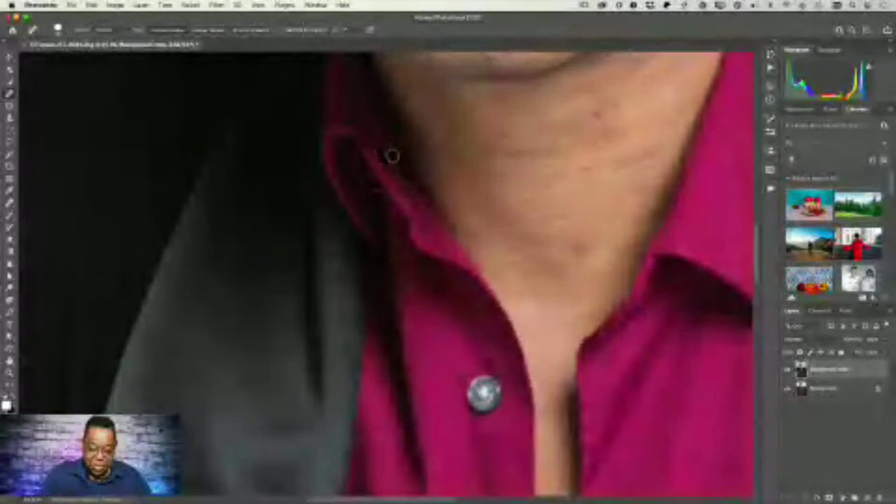
{"action": "scroll", "coordinate": [424, 357], "scroll_direction": "down", "scroll_amount": 10}
{"action": "scroll", "coordinate": [424, 357], "scroll_direction": "left", "scroll_amount": 10}
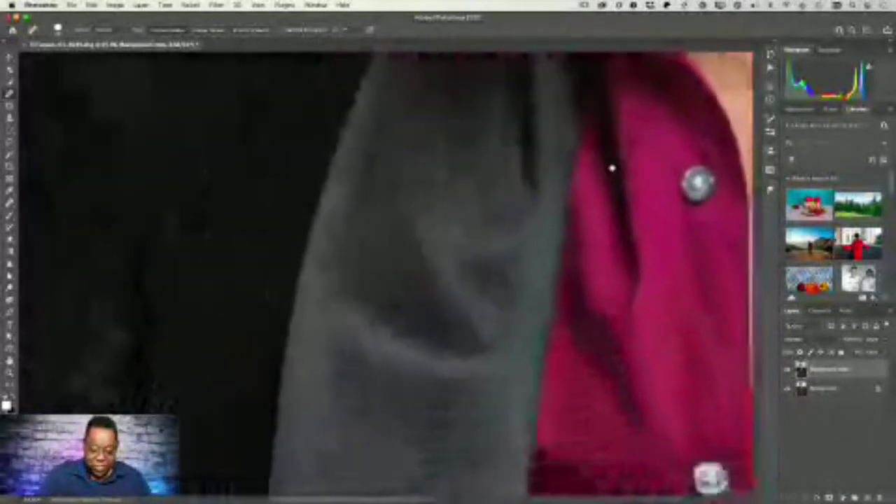
{"action": "scroll", "coordinate": [488, 303], "scroll_direction": "up", "scroll_amount": 5}
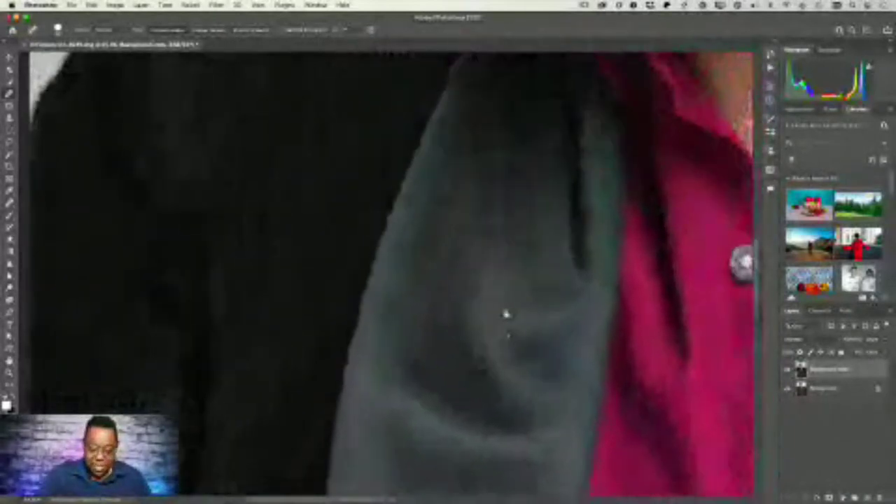
{"action": "left_click_drag", "start_coordinate": [452, 283], "coordinate": [437, 292]}
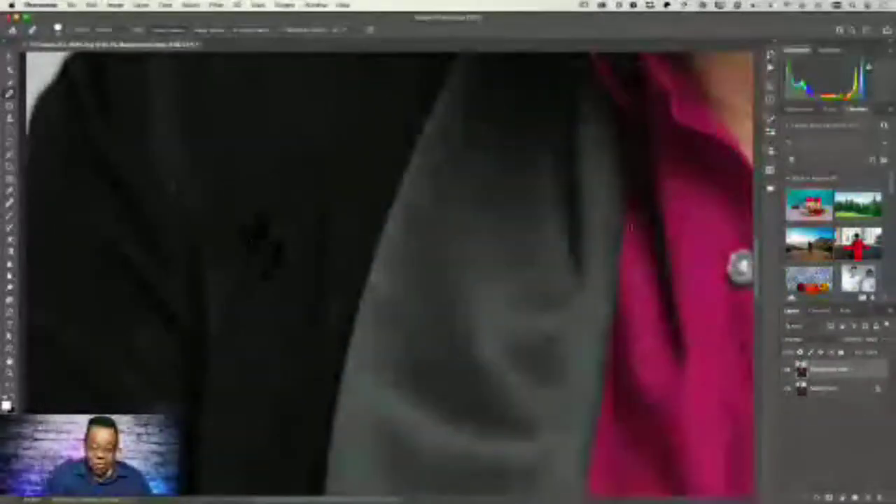
Pan across the jacket and face, then fit the whole portrait on screen
{"action": "scroll", "coordinate": [504, 402], "scroll_direction": "up", "scroll_amount": 8}
{"action": "scroll", "coordinate": [504, 403], "scroll_direction": "right", "scroll_amount": 3}
{"action": "scroll", "coordinate": [505, 403], "scroll_direction": "up", "scroll_amount": 10}
{"action": "scroll", "coordinate": [504, 402], "scroll_direction": "right", "scroll_amount": 4}
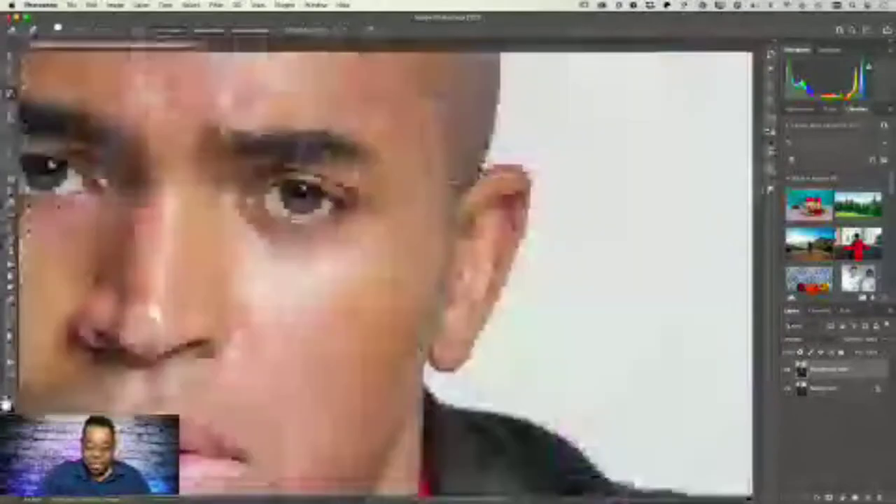
{"action": "scroll", "coordinate": [572, 348], "scroll_direction": "down", "scroll_amount": 10}
{"action": "scroll", "coordinate": [572, 347], "scroll_direction": "right", "scroll_amount": 3}
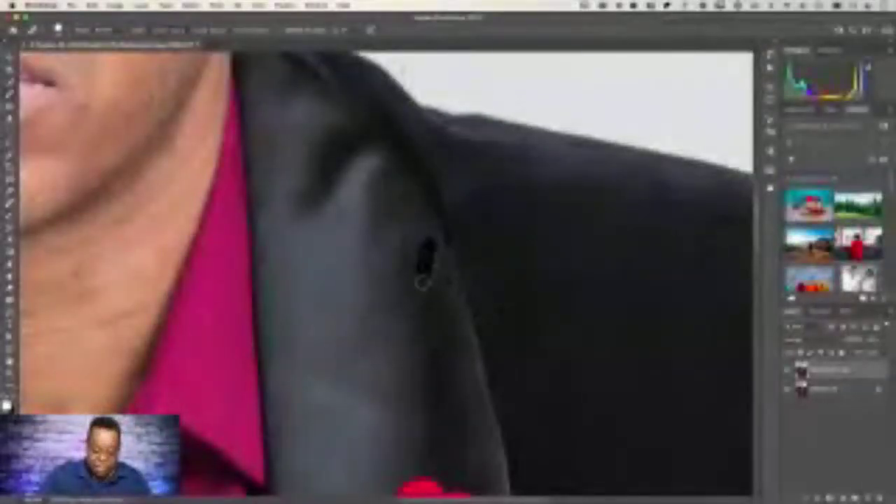
{"action": "key", "text": "super+0"}
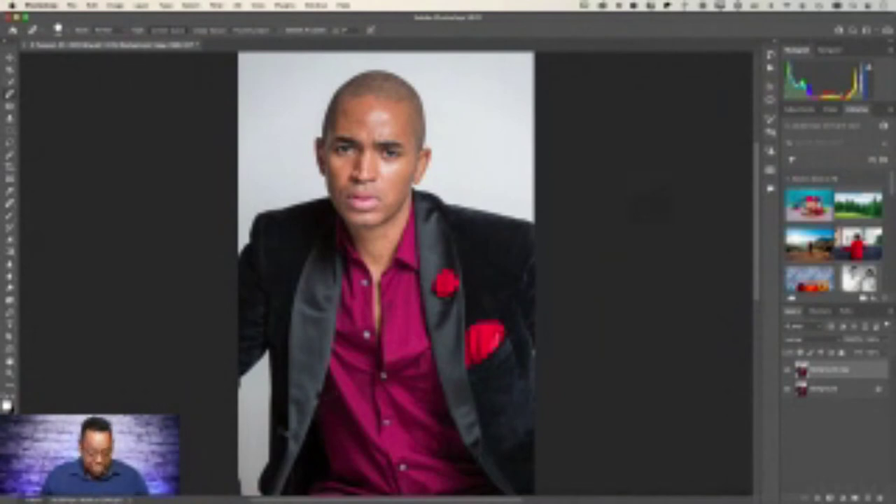
Zoom and pan to the lower-left jacket edge against the grey background
{"action": "key", "text": "v"}
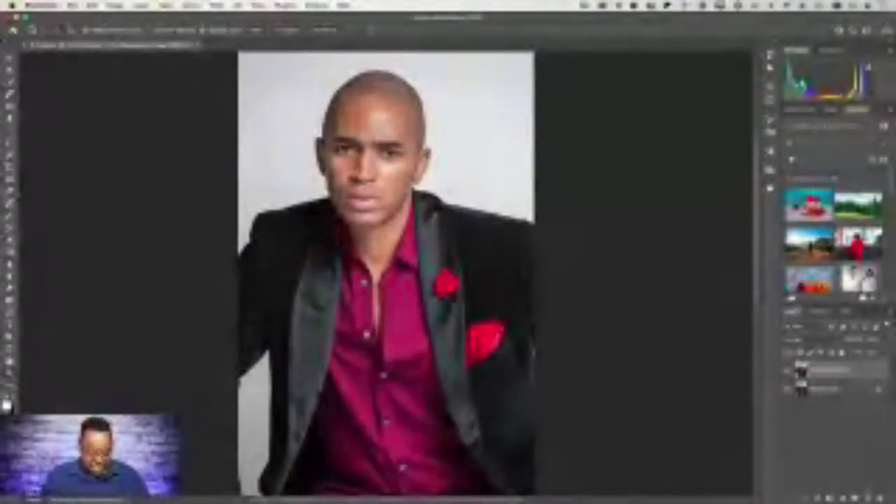
{"action": "scroll", "coordinate": [276, 455], "scroll_direction": "up", "scroll_amount": 5}
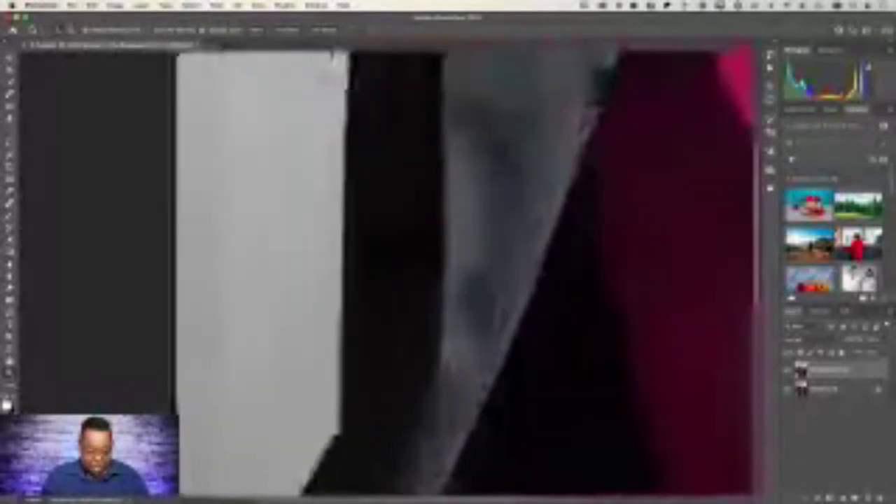
{"action": "left_click_drag", "start_coordinate": [276, 455], "coordinate": [528, 124]}
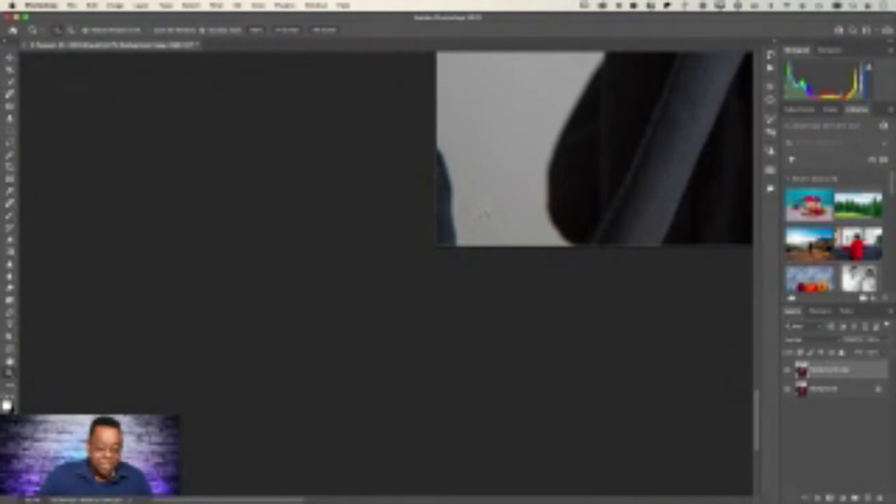
{"action": "left_click", "coordinate": [12, 105]}
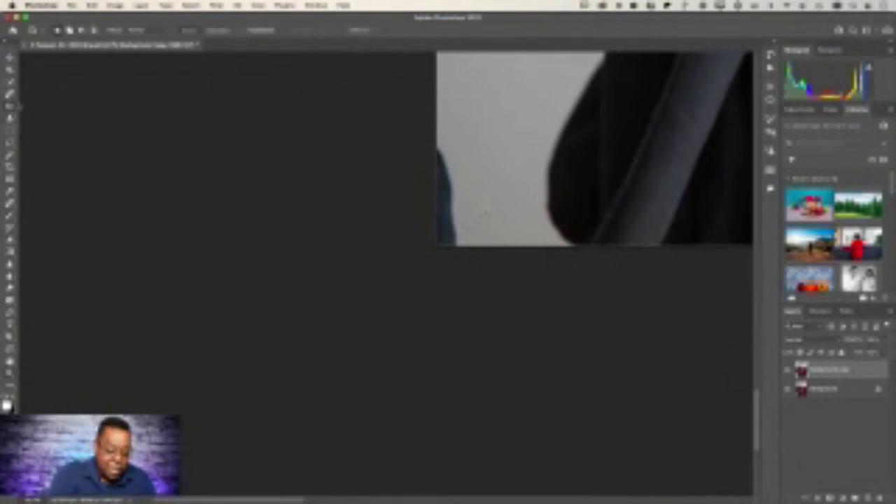
Select the dark fringe along the left edge, fill it, and patch the strip with clean background
{"action": "mouse_move", "coordinate": [438, 138]}
{"action": "left_mouse_down"}
{"action": "mouse_move", "coordinate": [431, 176]}
{"action": "mouse_move", "coordinate": [435, 279]}
{"action": "mouse_move", "coordinate": [469, 267]}
{"action": "mouse_move", "coordinate": [482, 238]}
{"action": "mouse_move", "coordinate": [449, 160]}
{"action": "mouse_move", "coordinate": [485, 217]}
{"action": "mouse_move", "coordinate": [470, 171]}
{"action": "mouse_move", "coordinate": [451, 148]}
{"action": "mouse_move", "coordinate": [432, 150]}
{"action": "mouse_move", "coordinate": [427, 203]}
{"action": "mouse_move", "coordinate": [440, 255]}
{"action": "mouse_move", "coordinate": [462, 266]}
{"action": "mouse_move", "coordinate": [468, 223]}
{"action": "mouse_move", "coordinate": [460, 160]}
{"action": "left_mouse_up"}
{"action": "key", "text": "super+shift+u"}
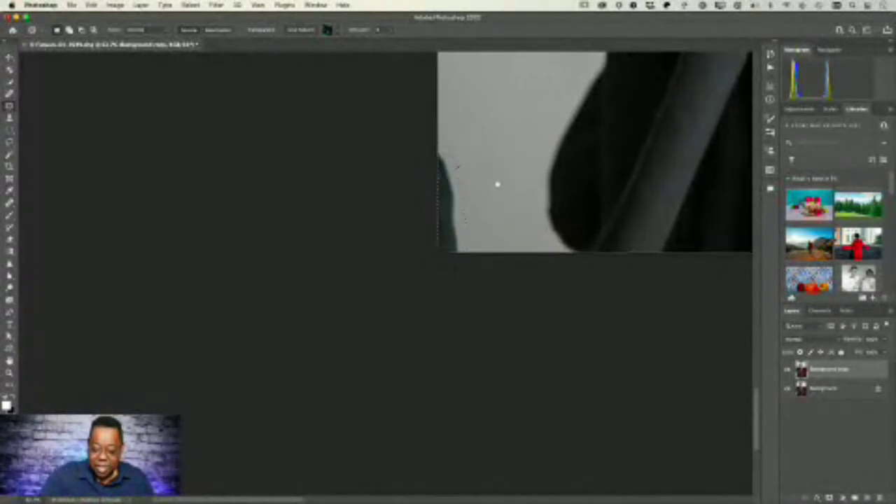
{"action": "left_click_drag", "start_coordinate": [497, 184], "coordinate": [507, 387]}
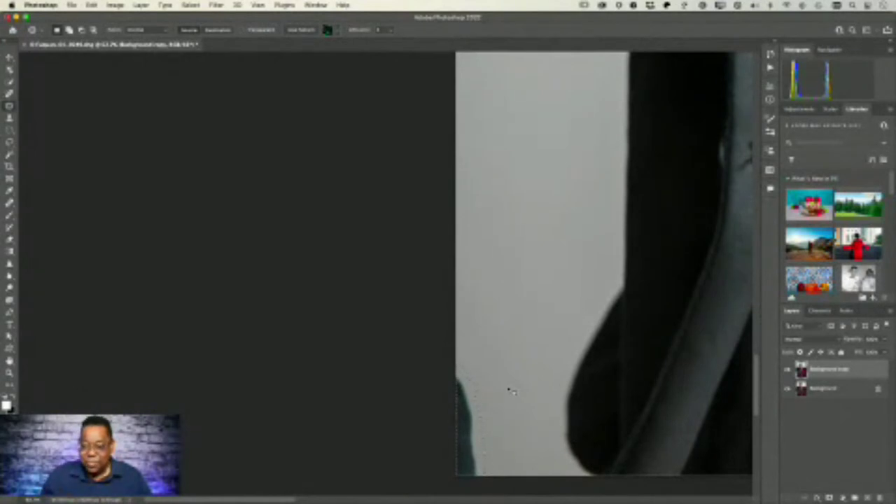
{"action": "mouse_move", "coordinate": [511, 393]}
{"action": "left_mouse_down"}
{"action": "mouse_move", "coordinate": [483, 415]}
{"action": "mouse_move", "coordinate": [478, 439]}
{"action": "mouse_move", "coordinate": [465, 449]}
{"action": "mouse_move", "coordinate": [471, 304]}
{"action": "left_mouse_up"}
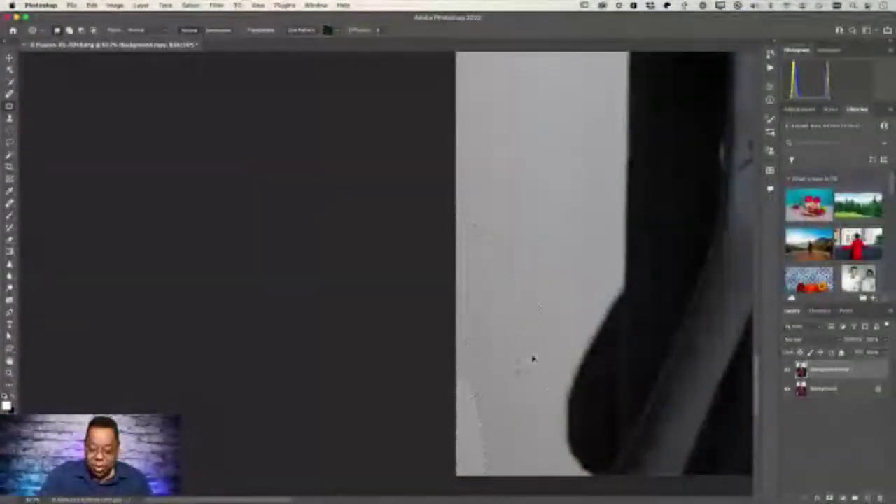
{"action": "mouse_move", "coordinate": [581, 392]}
{"action": "left_mouse_down"}
{"action": "mouse_move", "coordinate": [622, 392]}
{"action": "mouse_move", "coordinate": [624, 420]}
{"action": "mouse_move", "coordinate": [676, 295]}
{"action": "mouse_move", "coordinate": [707, 385]}
{"action": "left_mouse_up"}
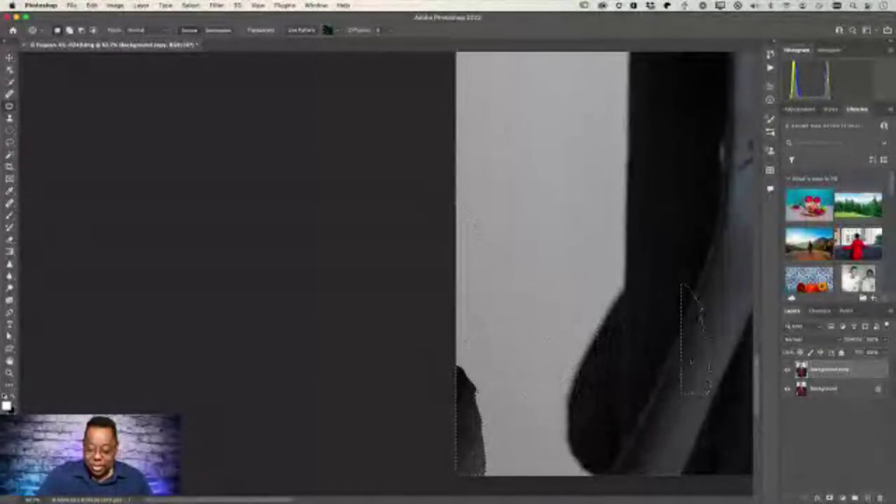
Patch the remaining specks in the grey background near the jacket edge and deselect
{"action": "left_click_drag", "start_coordinate": [483, 231], "coordinate": [494, 308]}
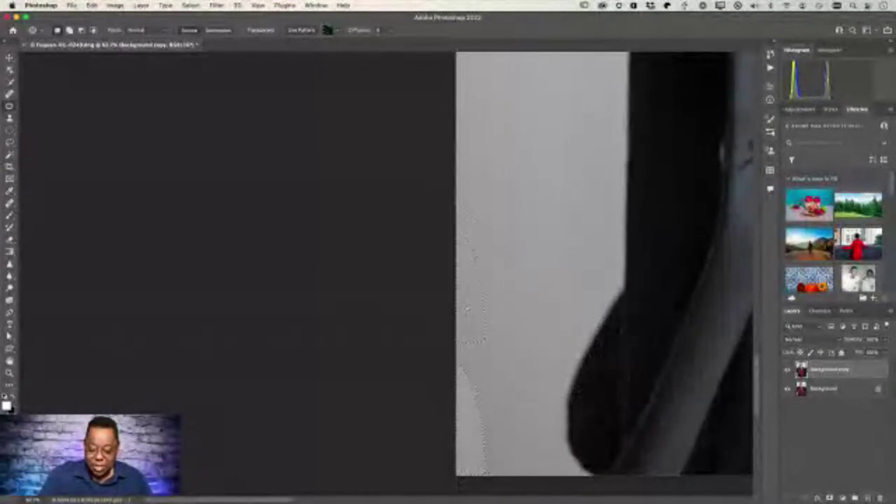
{"action": "mouse_move", "coordinate": [500, 358]}
{"action": "left_mouse_down"}
{"action": "mouse_move", "coordinate": [516, 331]}
{"action": "mouse_move", "coordinate": [499, 362]}
{"action": "left_mouse_up"}
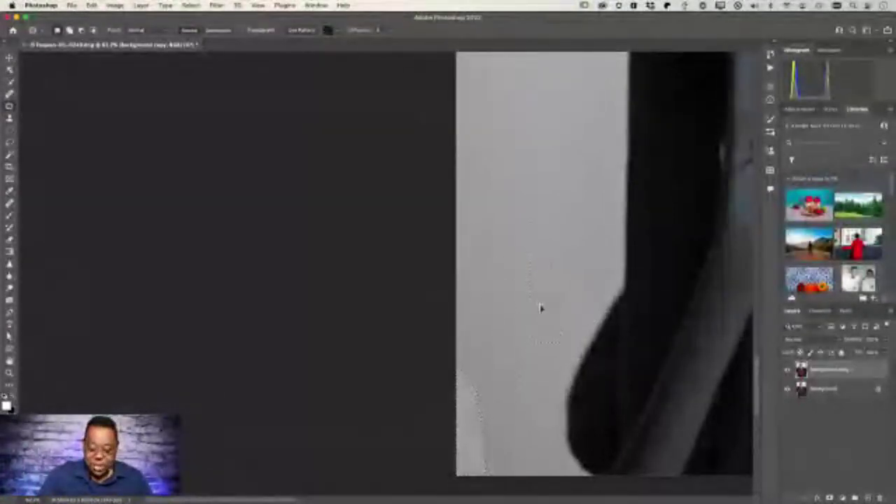
{"action": "mouse_move", "coordinate": [540, 308]}
{"action": "left_mouse_down"}
{"action": "mouse_move", "coordinate": [542, 301]}
{"action": "mouse_move", "coordinate": [464, 312]}
{"action": "mouse_move", "coordinate": [462, 297]}
{"action": "left_mouse_up"}
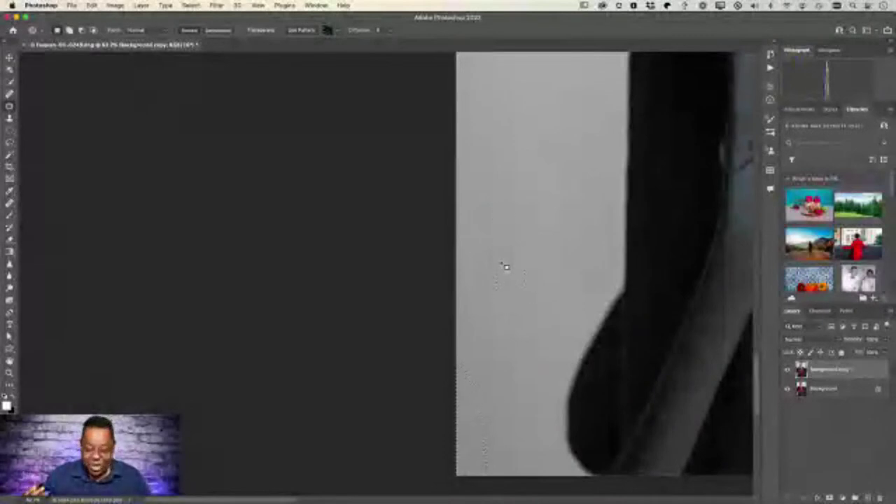
{"action": "key", "text": "super+d"}
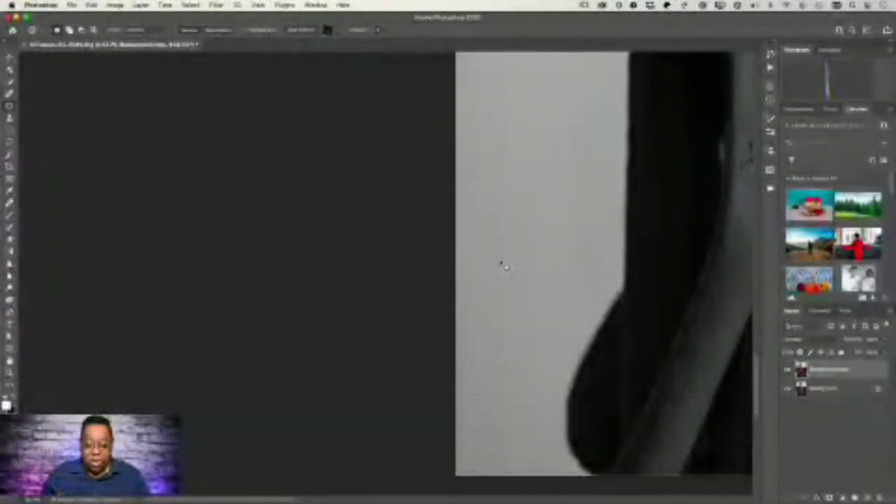
Set the Patch tool's mode to Content-Aware
{"action": "scroll", "coordinate": [372, 186], "scroll_direction": "down", "scroll_amount": 2}
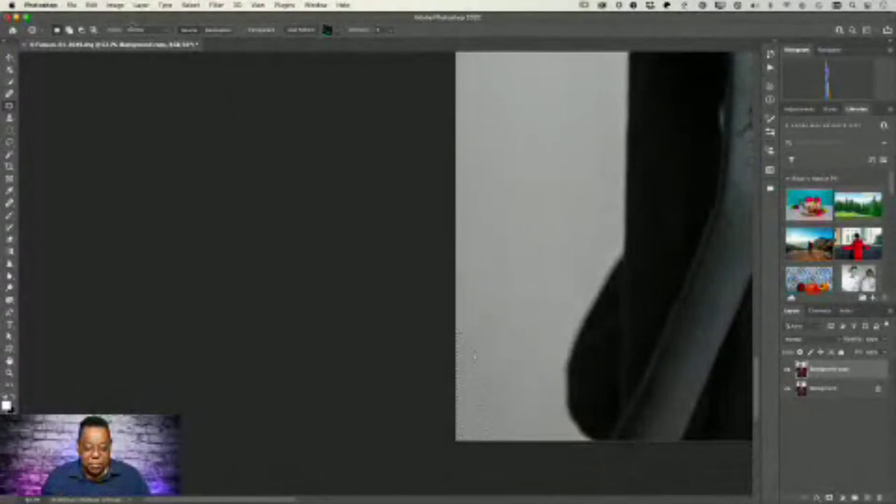
{"action": "left_click", "coordinate": [138, 32]}
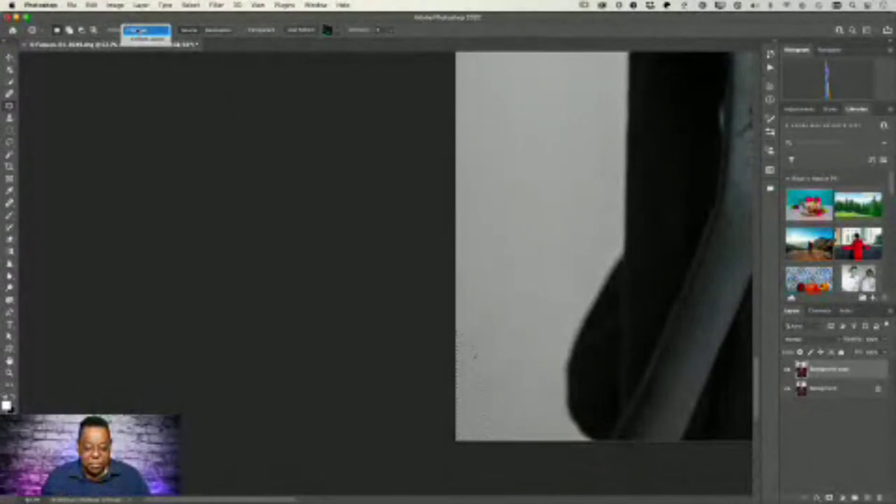
{"action": "left_click", "coordinate": [145, 40]}
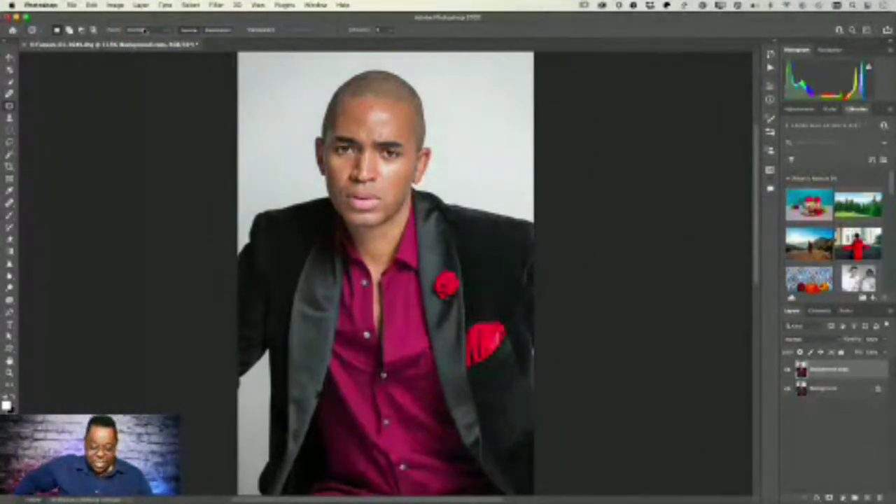
Zoom in on the red pocket square and patch the pale sliver on the jacket's right edge
{"action": "key", "text": "z"}
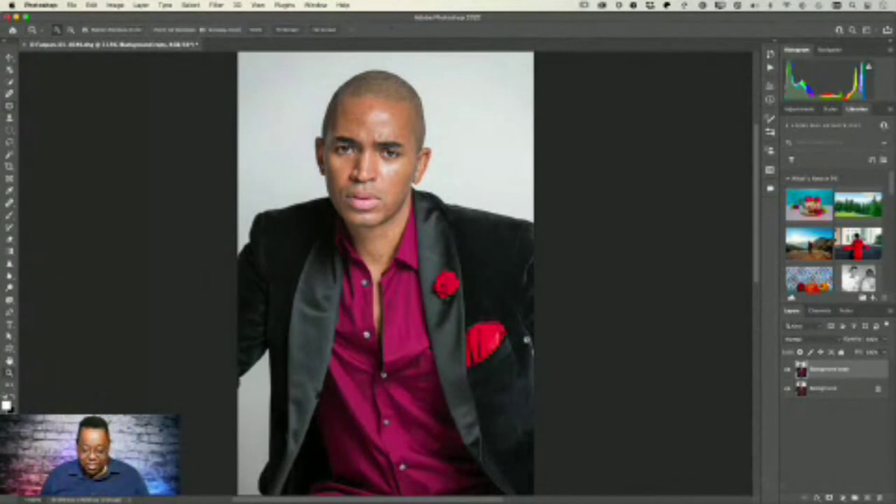
{"action": "left_click_drag", "start_coordinate": [522, 346], "coordinate": [426, 352]}
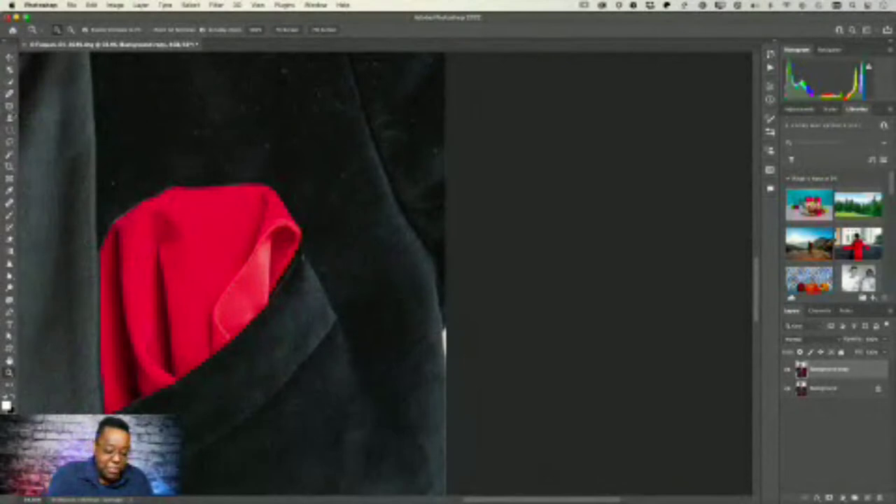
{"action": "left_click", "coordinate": [10, 111]}
{"action": "left_click", "coordinate": [450, 326]}
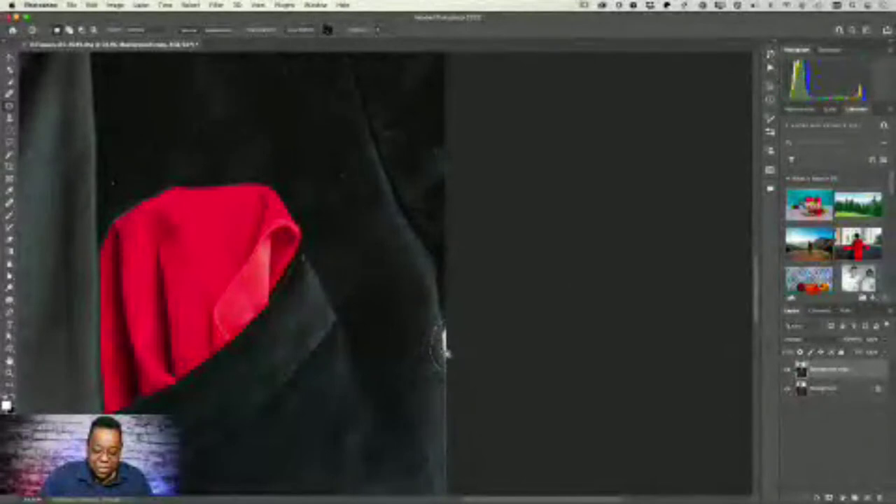
{"action": "mouse_move", "coordinate": [440, 343]}
{"action": "left_mouse_down"}
{"action": "mouse_move", "coordinate": [443, 414]}
{"action": "mouse_move", "coordinate": [439, 407]}
{"action": "mouse_move", "coordinate": [457, 398]}
{"action": "mouse_move", "coordinate": [427, 381]}
{"action": "mouse_move", "coordinate": [437, 413]}
{"action": "left_mouse_up"}
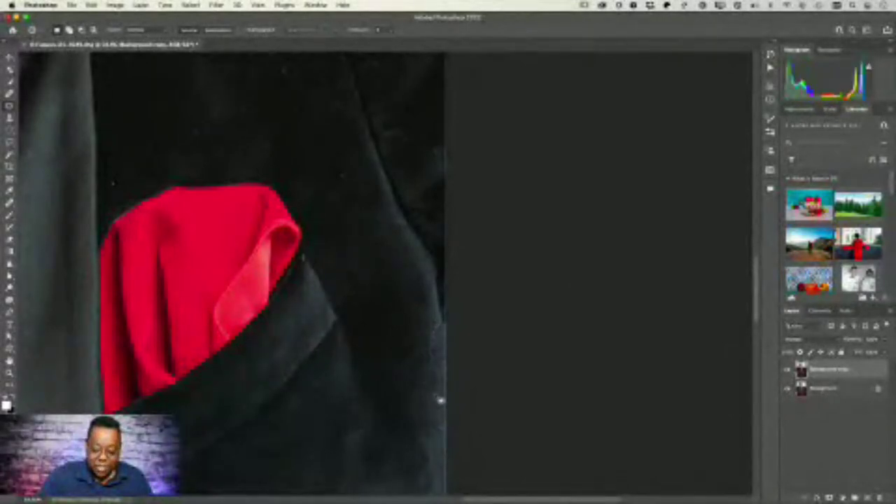
{"action": "mouse_move", "coordinate": [450, 315]}
{"action": "left_mouse_down"}
{"action": "mouse_move", "coordinate": [449, 341]}
{"action": "mouse_move", "coordinate": [443, 299]}
{"action": "mouse_move", "coordinate": [452, 304]}
{"action": "mouse_move", "coordinate": [448, 353]}
{"action": "mouse_move", "coordinate": [437, 362]}
{"action": "mouse_move", "coordinate": [450, 316]}
{"action": "left_mouse_up"}
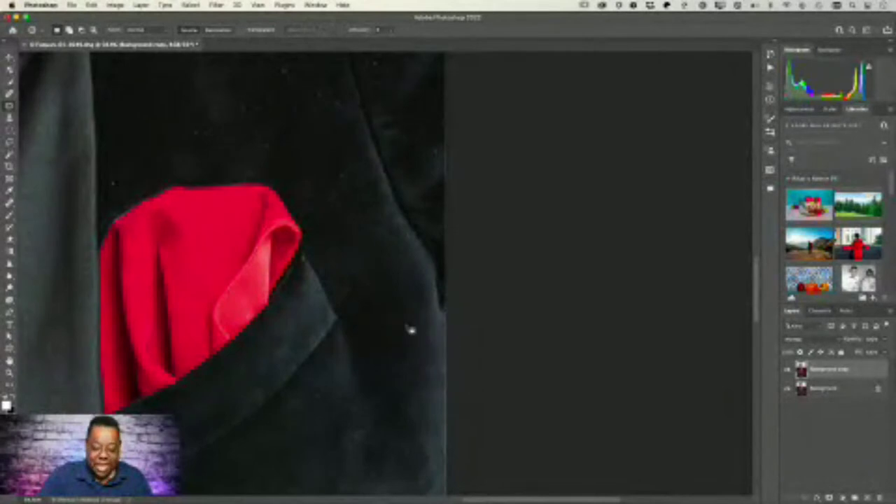
{"action": "scroll", "coordinate": [392, 286], "scroll_direction": "up", "scroll_amount": 10}
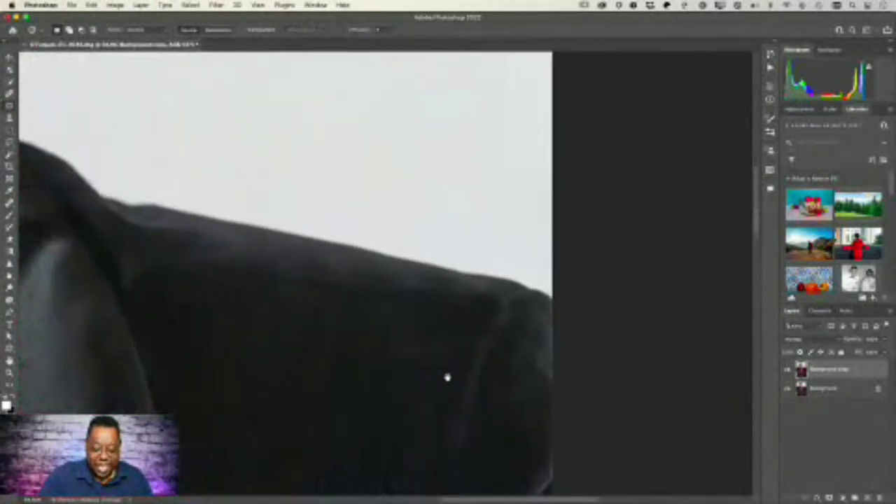
Fit the whole retouched tuxedo portrait on screen with Cmd+0
{"action": "scroll", "coordinate": [447, 379], "scroll_direction": "left", "scroll_amount": 6}
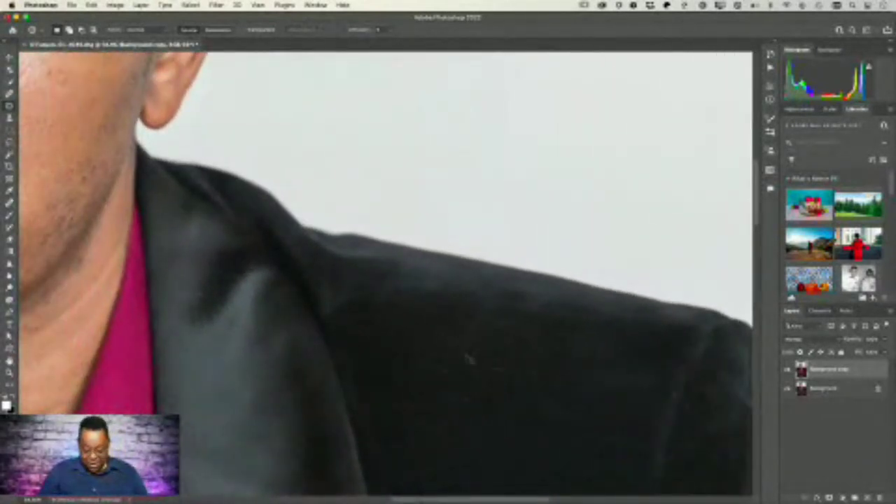
{"action": "key", "text": "super+0"}
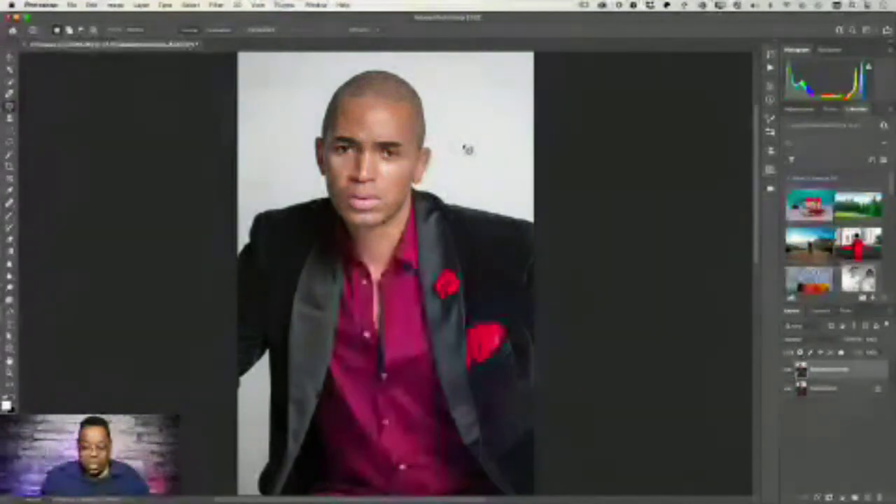
Bring up the Filter menu for the Background copy layer
{"action": "scroll", "coordinate": [466, 149], "scroll_direction": "down", "scroll_amount": 2}
{"action": "scroll", "coordinate": [461, 163], "scroll_direction": "up", "scroll_amount": 3}
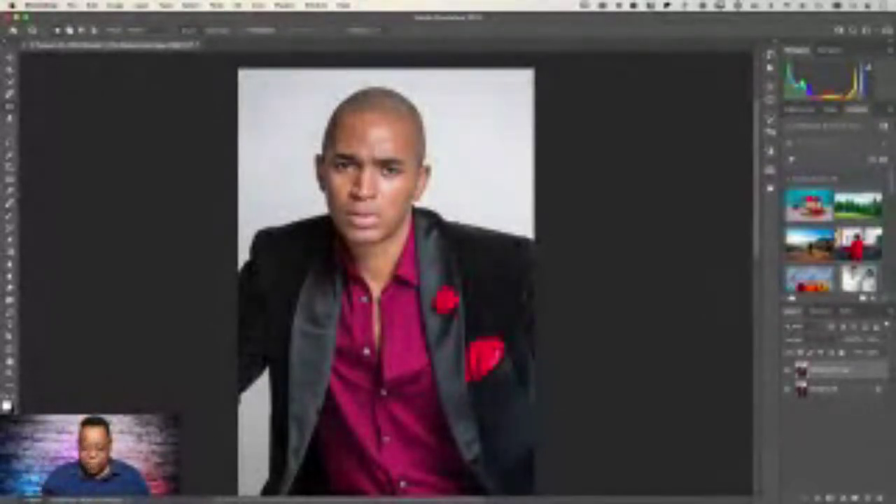
{"action": "left_click", "coordinate": [215, 5]}
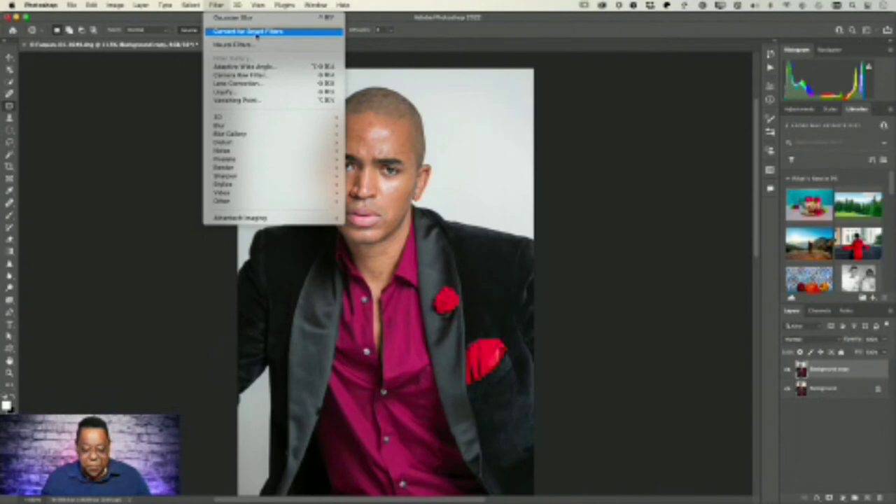
Convert the Background copy layer for Smart Filters and open it in Liquify
{"action": "left_click", "coordinate": [256, 32]}
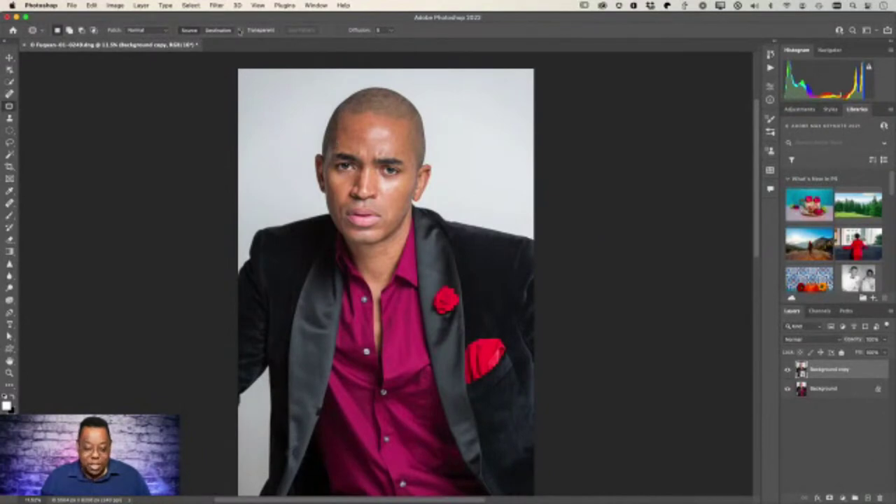
{"action": "left_click", "coordinate": [217, 5]}
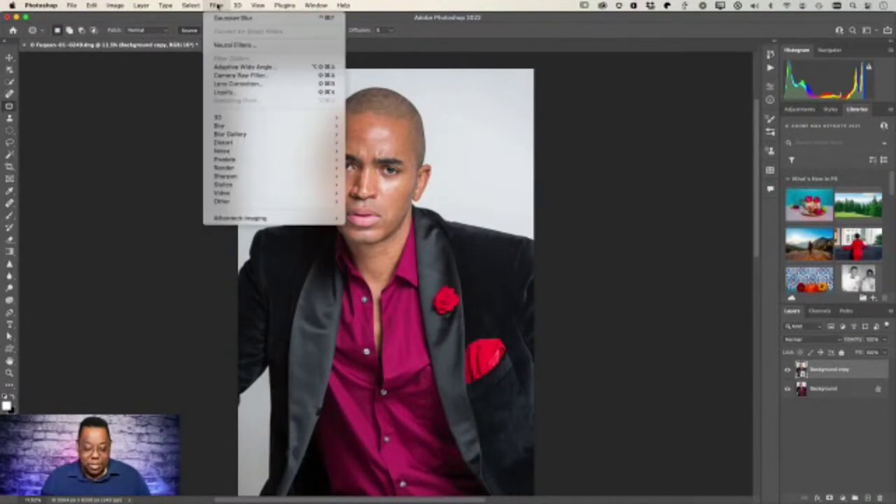
{"action": "left_click", "coordinate": [238, 92]}
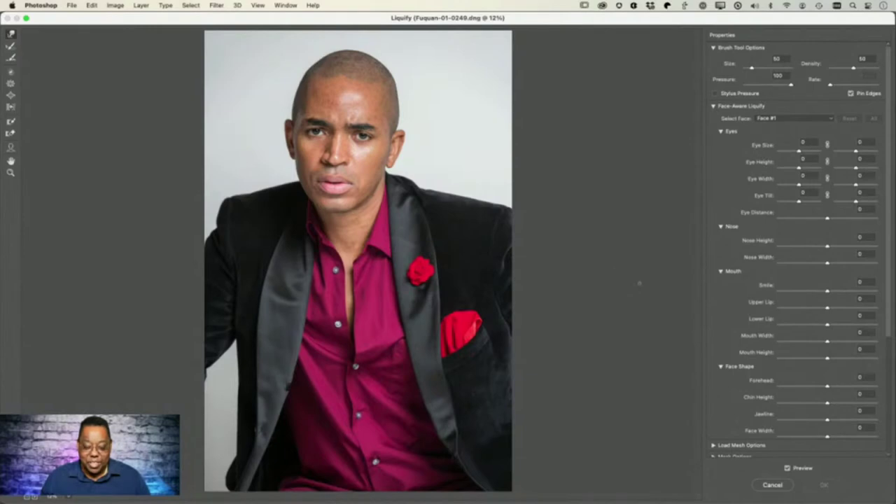
Frame the ear and shoulder in Liquify and push the jacket's shoulder edge inward with Forward Warp
{"action": "key", "text": "z"}
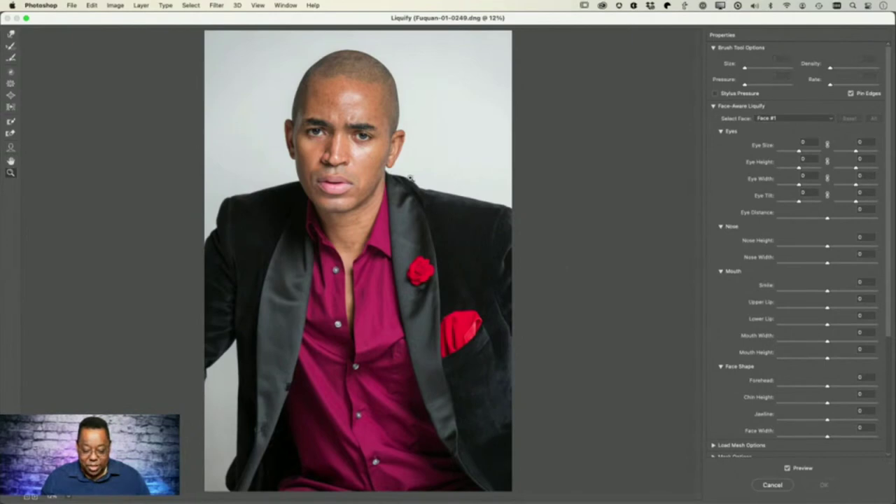
{"action": "left_click", "coordinate": [411, 178]}
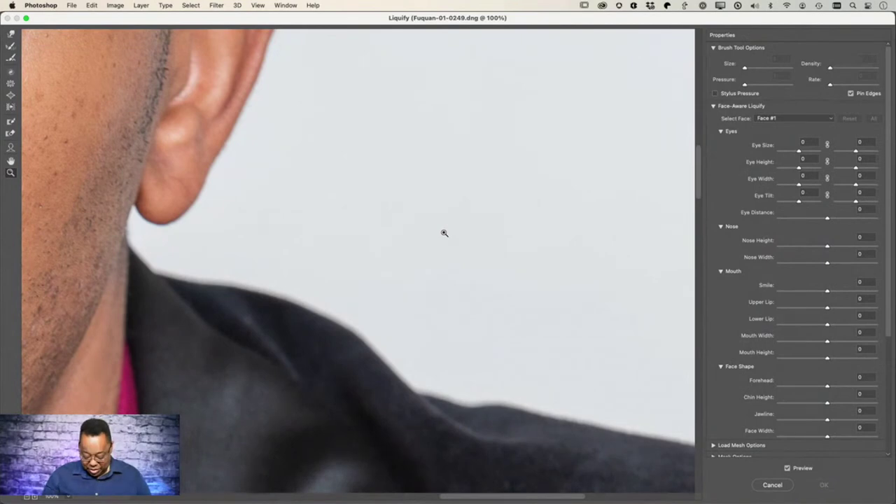
{"action": "key", "text": "space"}
{"action": "key", "text": "super+minus"}
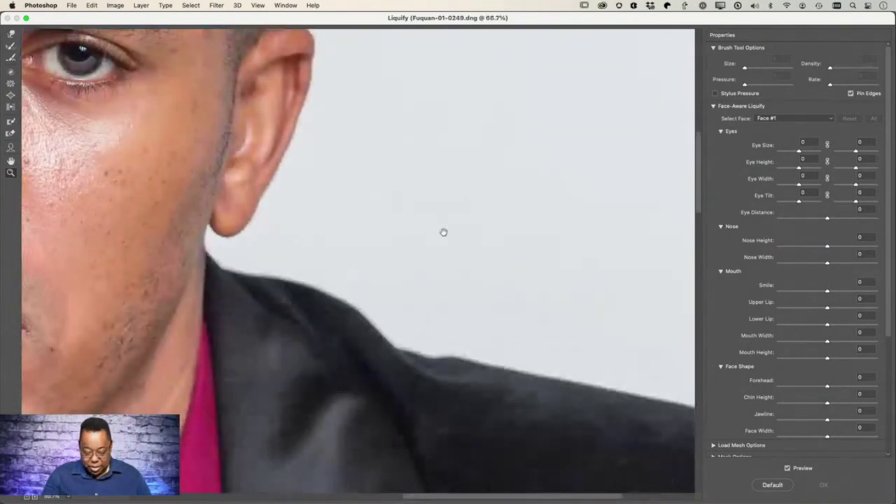
{"action": "key", "text": "super+minus"}
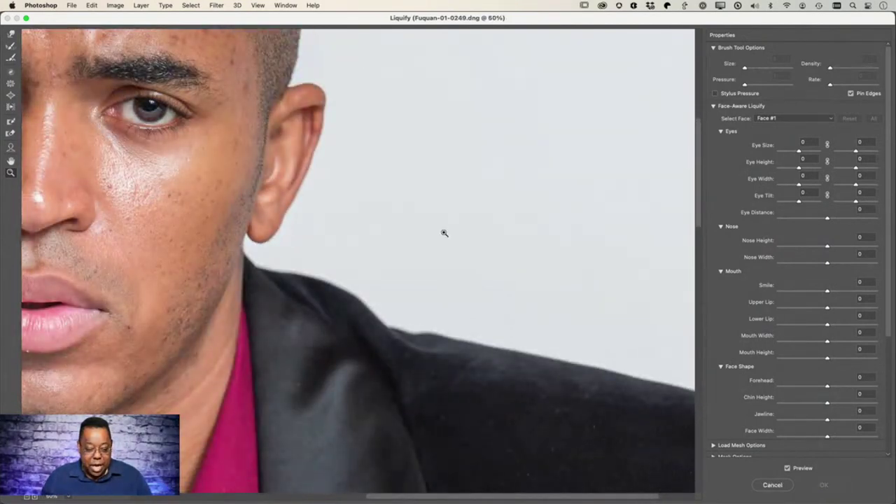
{"action": "left_click", "coordinate": [11, 34]}
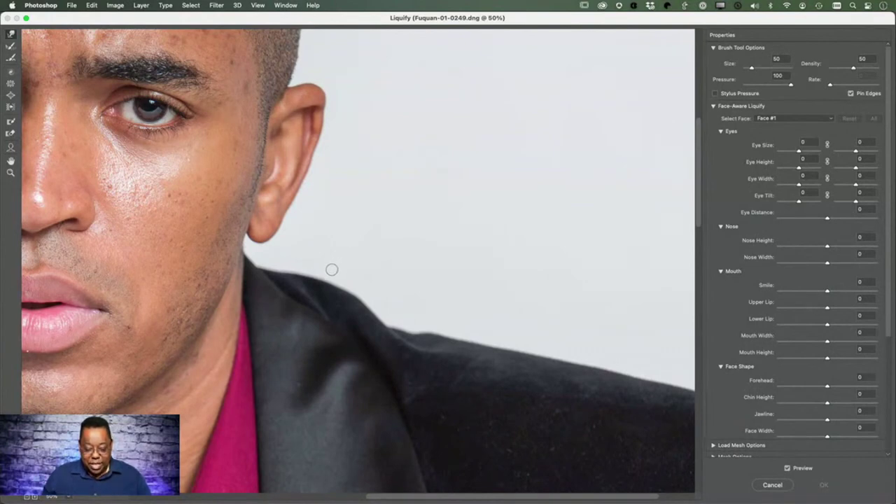
{"action": "left_click_drag", "start_coordinate": [333, 268], "coordinate": [329, 289]}
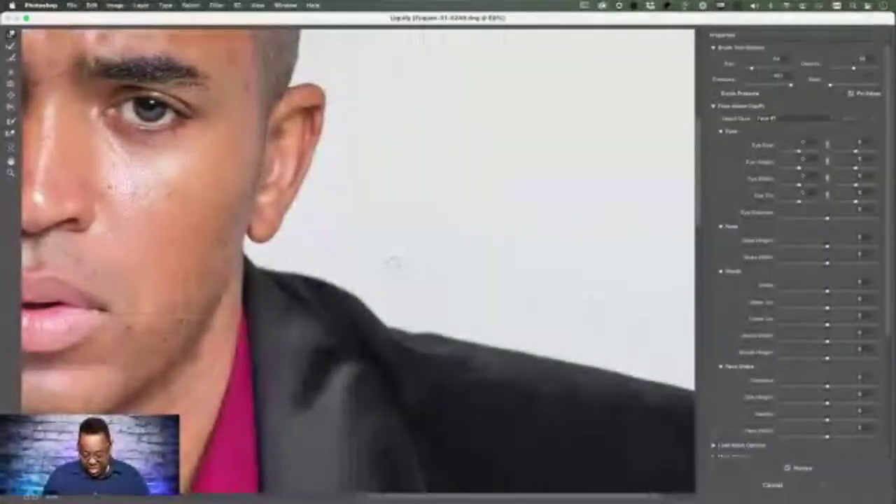
With a larger warp brush, push the shoulder line below the ear down into a smoother slope
{"action": "key", "text": "bracketright"}
{"action": "key", "text": "bracketright"}
{"action": "key", "text": "bracketright"}
{"action": "key", "text": "bracketright"}
{"action": "key", "text": "bracketright"}
{"action": "key", "text": "bracketright"}
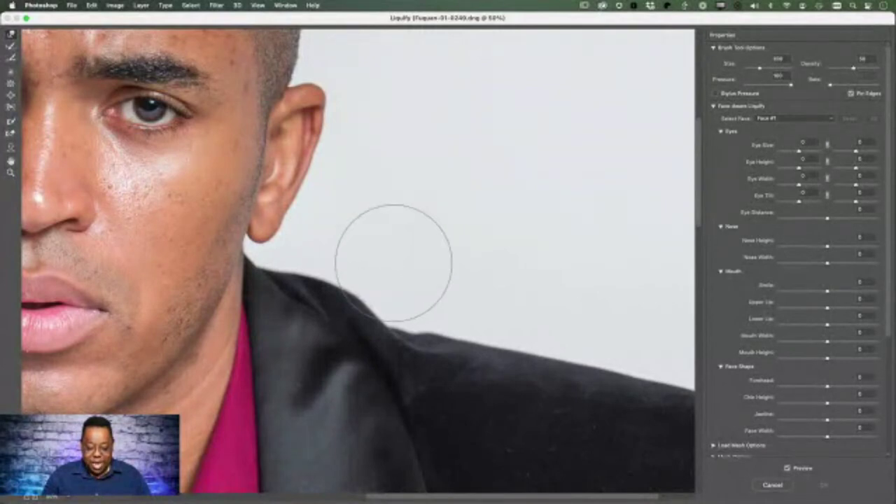
{"action": "key", "text": "bracketright"}
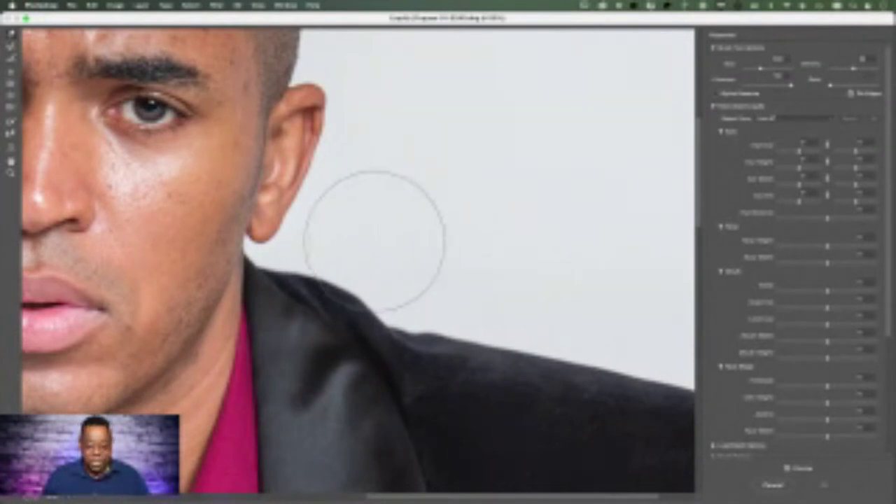
{"action": "mouse_move", "coordinate": [373, 240]}
{"action": "left_mouse_down"}
{"action": "mouse_move", "coordinate": [361, 273]}
{"action": "mouse_move", "coordinate": [385, 260]}
{"action": "mouse_move", "coordinate": [355, 240]}
{"action": "mouse_move", "coordinate": [350, 255]}
{"action": "mouse_move", "coordinate": [353, 246]}
{"action": "left_mouse_up"}
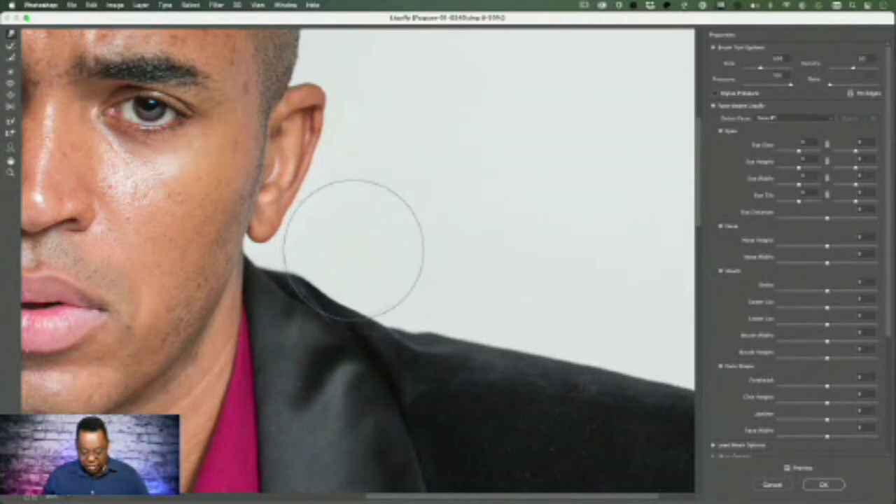
{"action": "key", "text": "bracketleft"}
{"action": "key", "text": "bracketleft"}
{"action": "key", "text": "bracketleft"}
{"action": "key", "text": "bracketleft"}
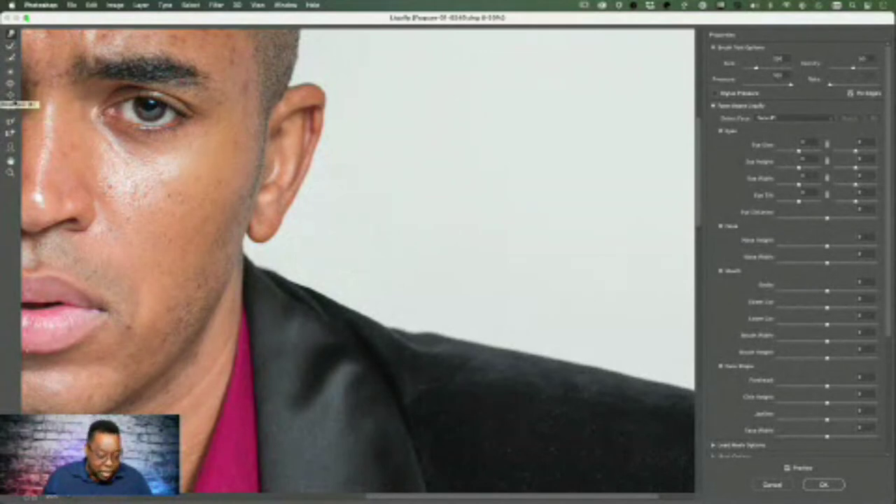
Paint a freeze mask over the man's ear, then fit the preview to the window
{"action": "left_click", "coordinate": [10, 130]}
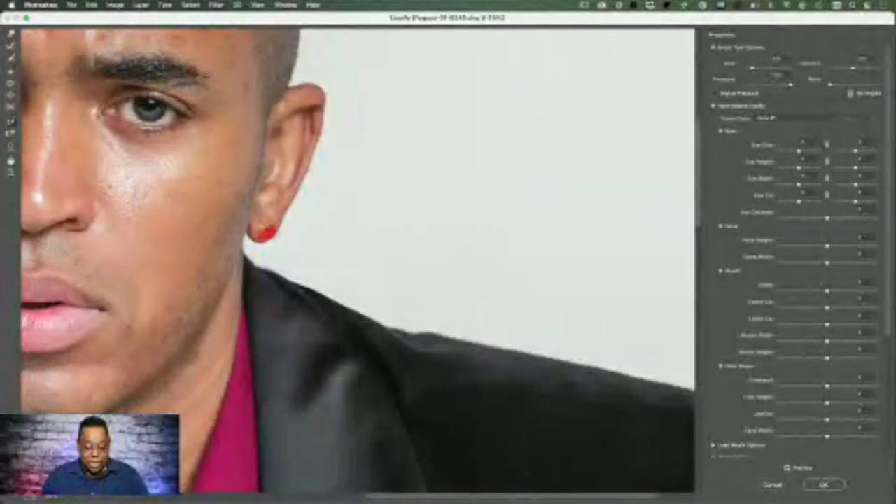
{"action": "mouse_move", "coordinate": [269, 233]}
{"action": "left_mouse_down"}
{"action": "mouse_move", "coordinate": [301, 197]}
{"action": "mouse_move", "coordinate": [279, 210]}
{"action": "mouse_move", "coordinate": [272, 203]}
{"action": "mouse_move", "coordinate": [278, 210]}
{"action": "mouse_move", "coordinate": [259, 223]}
{"action": "mouse_move", "coordinate": [265, 193]}
{"action": "mouse_move", "coordinate": [314, 168]}
{"action": "mouse_move", "coordinate": [320, 148]}
{"action": "mouse_move", "coordinate": [274, 178]}
{"action": "left_mouse_up"}
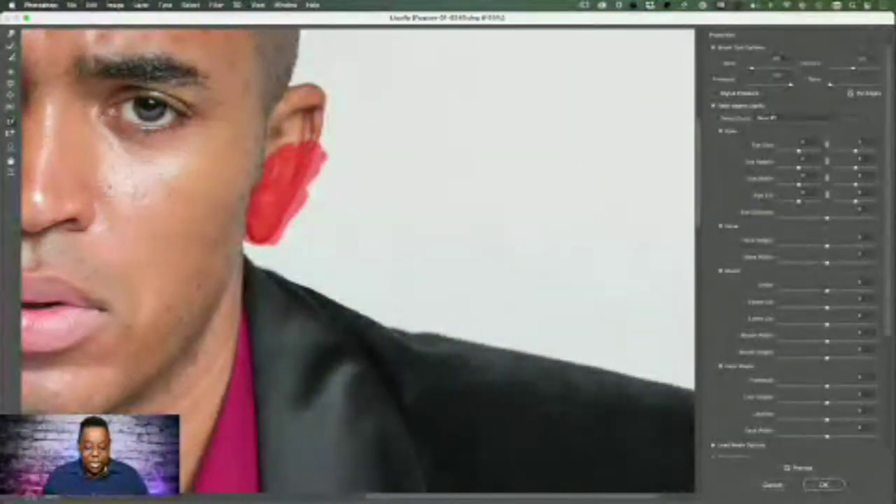
{"action": "left_click_drag", "start_coordinate": [249, 234], "coordinate": [245, 246]}
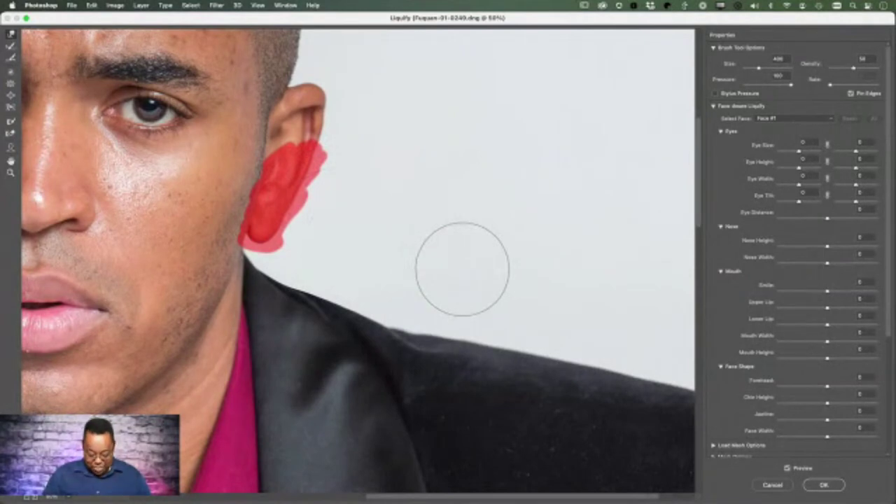
{"action": "key", "text": "super+0"}
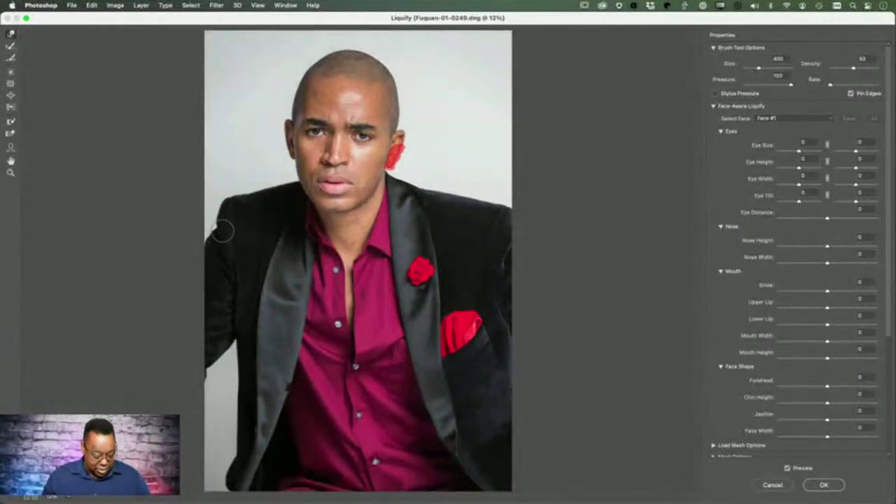
Zoom onto the left shoulder and smooth its edge with a size-200 warp brush
{"action": "key", "text": "z"}
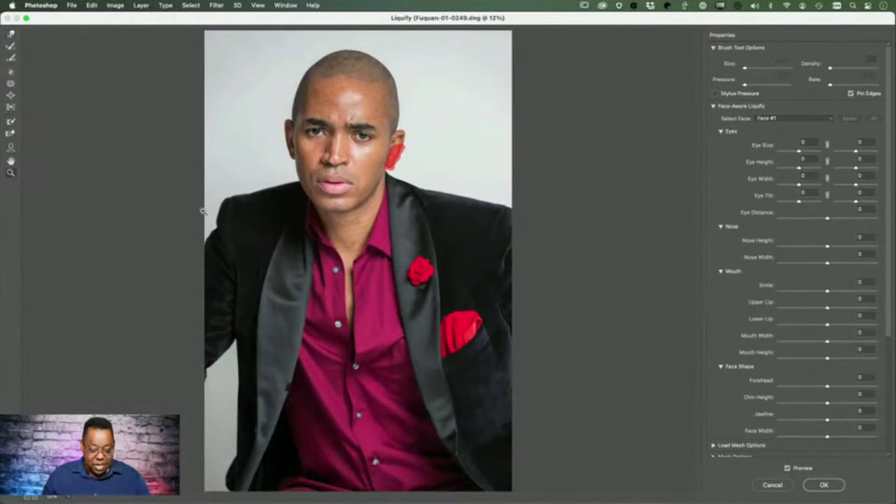
{"action": "left_click", "coordinate": [235, 257]}
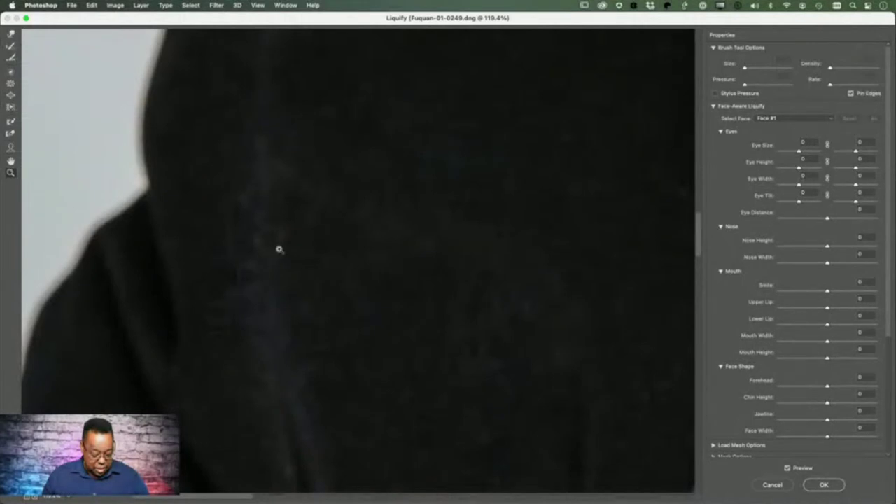
{"action": "key", "text": "w"}
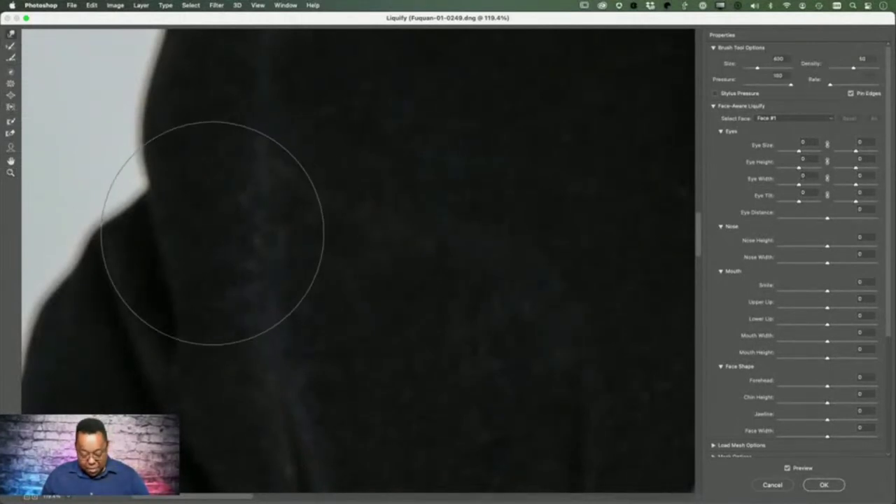
{"action": "key", "text": "bracketleft"}
{"action": "key", "text": "bracketleft"}
{"action": "key", "text": "bracketleft"}
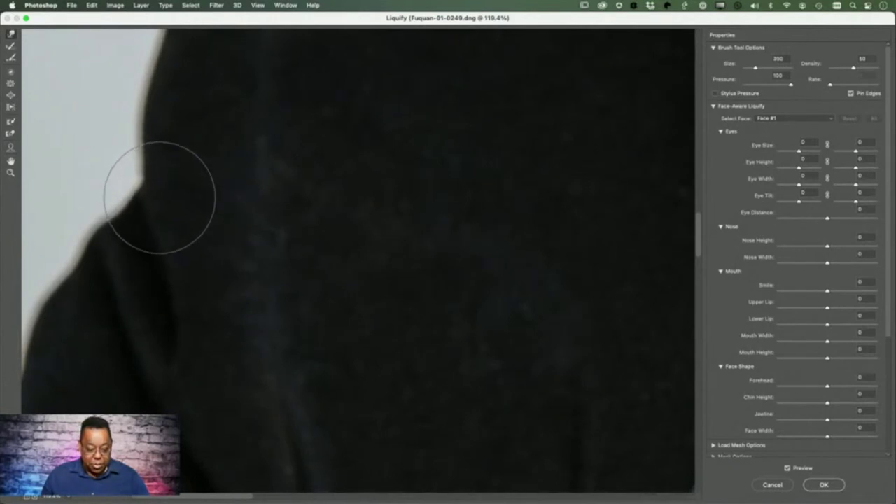
{"action": "mouse_move", "coordinate": [160, 197]}
{"action": "left_mouse_down"}
{"action": "mouse_move", "coordinate": [144, 184]}
{"action": "mouse_move", "coordinate": [146, 210]}
{"action": "mouse_move", "coordinate": [135, 207]}
{"action": "mouse_move", "coordinate": [158, 149]}
{"action": "left_mouse_up"}
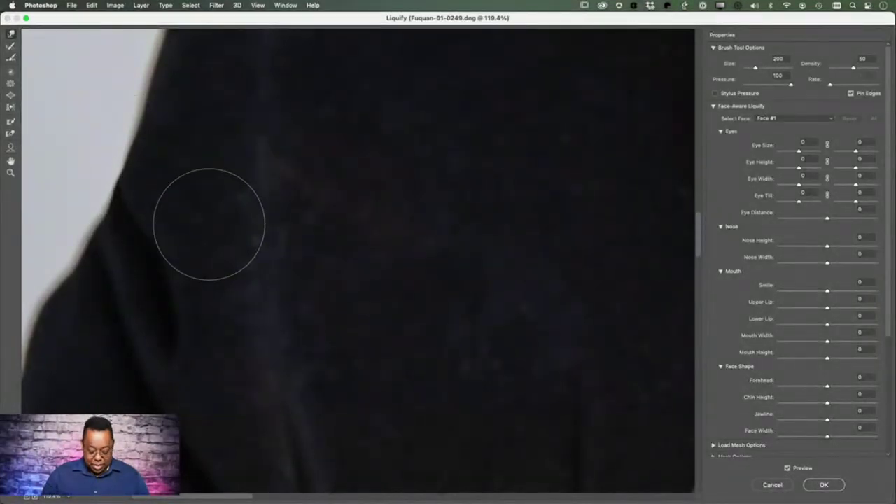
{"action": "key", "text": "super+0"}
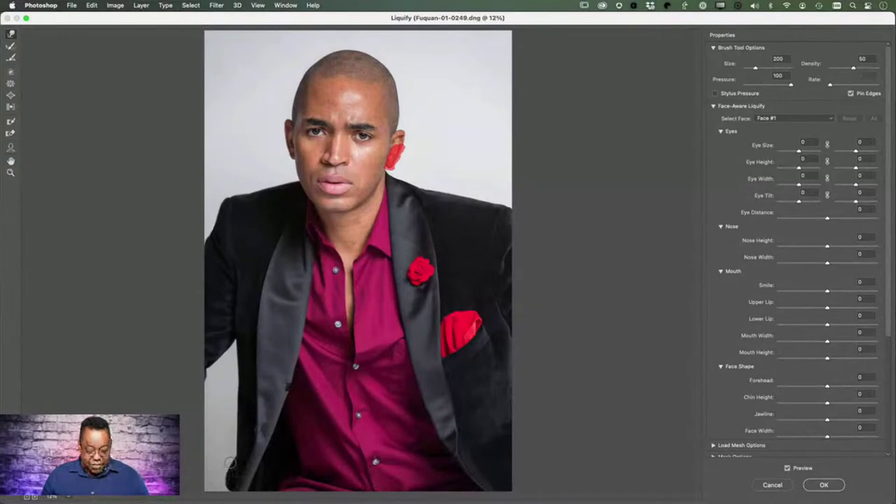
Zoom onto the jacket's lower-left edge and warp it inward in two passes to slim the outline
{"action": "key", "text": "z"}
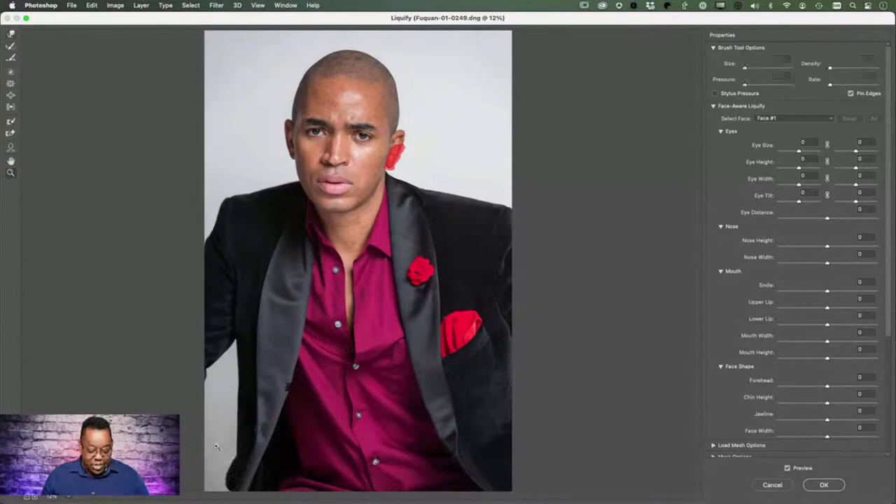
{"action": "mouse_move", "coordinate": [217, 447]}
{"action": "left_mouse_down"}
{"action": "mouse_move", "coordinate": [249, 475]}
{"action": "mouse_move", "coordinate": [252, 501]}
{"action": "left_mouse_up"}
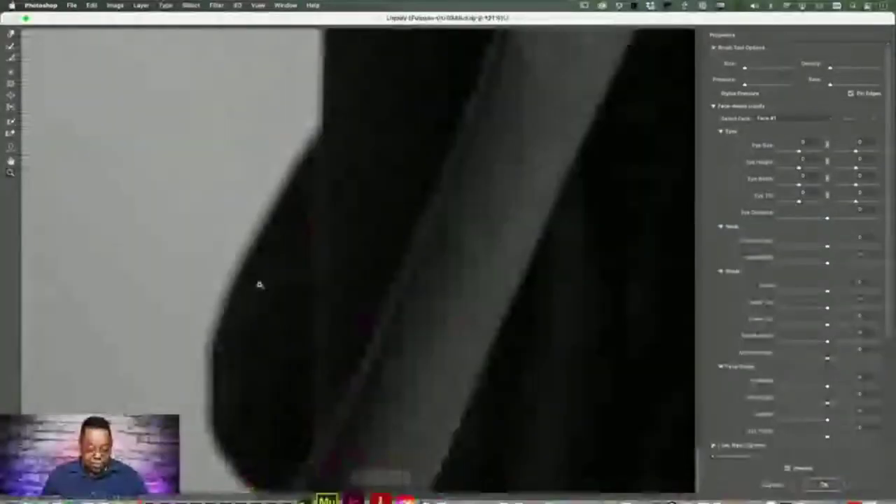
{"action": "key", "text": "w"}
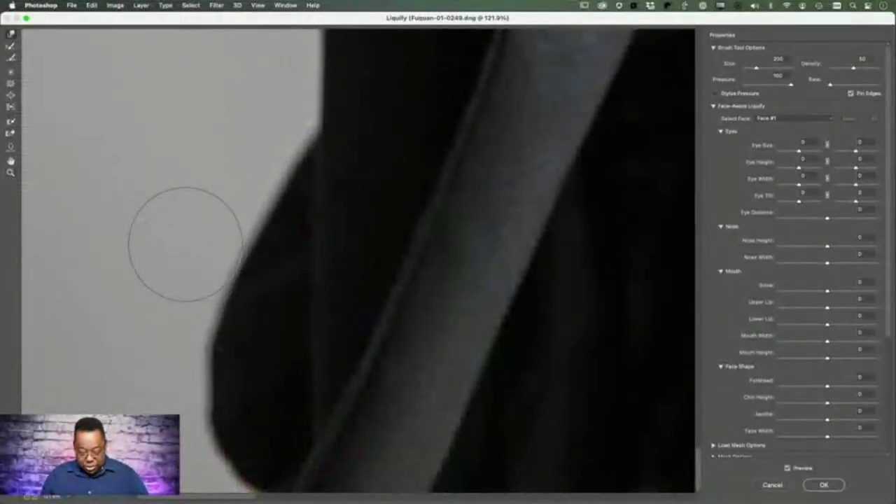
{"action": "key", "text": "bracketright"}
{"action": "key", "text": "bracketright"}
{"action": "mouse_move", "coordinate": [182, 248]}
{"action": "left_mouse_down"}
{"action": "mouse_move", "coordinate": [229, 255]}
{"action": "mouse_move", "coordinate": [215, 166]}
{"action": "mouse_move", "coordinate": [274, 171]}
{"action": "mouse_move", "coordinate": [231, 234]}
{"action": "mouse_move", "coordinate": [198, 256]}
{"action": "mouse_move", "coordinate": [148, 336]}
{"action": "mouse_move", "coordinate": [152, 348]}
{"action": "mouse_move", "coordinate": [225, 377]}
{"action": "mouse_move", "coordinate": [185, 411]}
{"action": "mouse_move", "coordinate": [245, 428]}
{"action": "mouse_move", "coordinate": [238, 431]}
{"action": "mouse_move", "coordinate": [209, 315]}
{"action": "mouse_move", "coordinate": [212, 286]}
{"action": "mouse_move", "coordinate": [262, 290]}
{"action": "mouse_move", "coordinate": [250, 272]}
{"action": "mouse_move", "coordinate": [264, 175]}
{"action": "mouse_move", "coordinate": [272, 175]}
{"action": "mouse_move", "coordinate": [188, 449]}
{"action": "mouse_move", "coordinate": [194, 467]}
{"action": "mouse_move", "coordinate": [240, 482]}
{"action": "mouse_move", "coordinate": [208, 367]}
{"action": "mouse_move", "coordinate": [233, 364]}
{"action": "mouse_move", "coordinate": [227, 267]}
{"action": "mouse_move", "coordinate": [245, 264]}
{"action": "mouse_move", "coordinate": [251, 170]}
{"action": "left_mouse_up"}
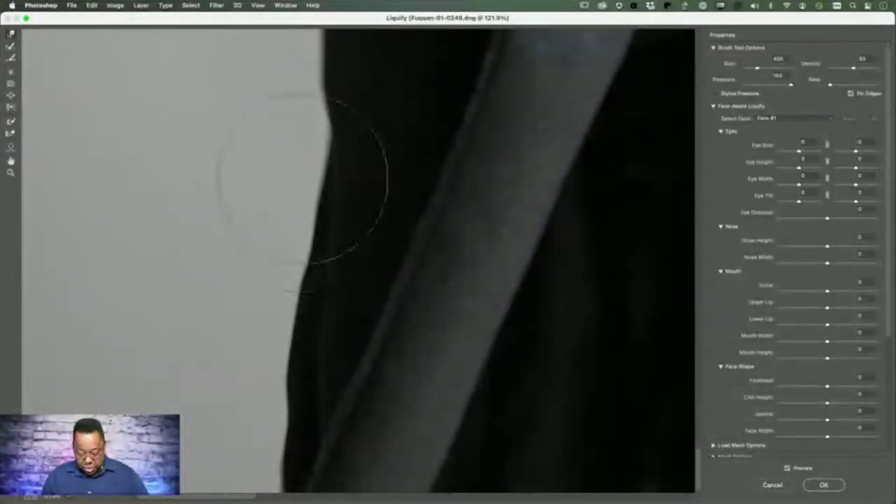
{"action": "key", "text": "["}
{"action": "key", "text": "["}
{"action": "key", "text": "["}
{"action": "key", "text": "["}
{"action": "key", "text": "["}
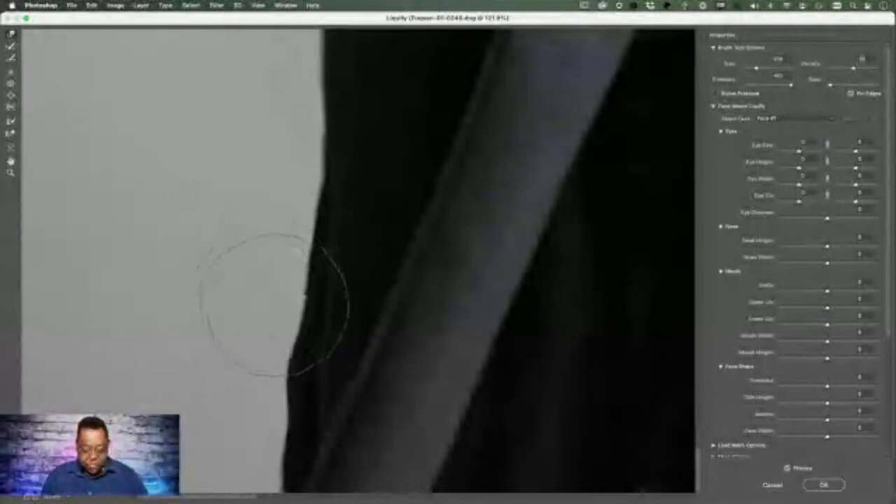
{"action": "mouse_move", "coordinate": [273, 300]}
{"action": "left_mouse_down"}
{"action": "mouse_move", "coordinate": [270, 383]}
{"action": "mouse_move", "coordinate": [283, 449]}
{"action": "mouse_move", "coordinate": [273, 418]}
{"action": "mouse_move", "coordinate": [287, 385]}
{"action": "mouse_move", "coordinate": [290, 270]}
{"action": "mouse_move", "coordinate": [293, 323]}
{"action": "left_mouse_up"}
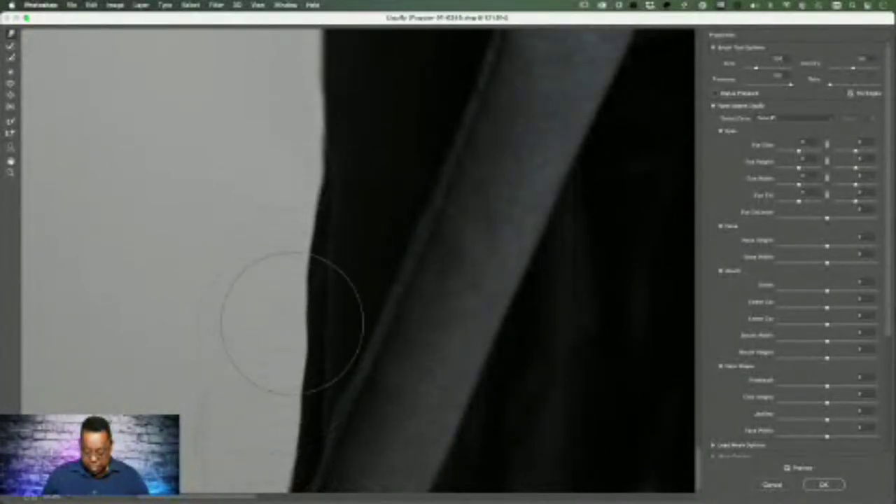
{"action": "key", "text": "super+0"}
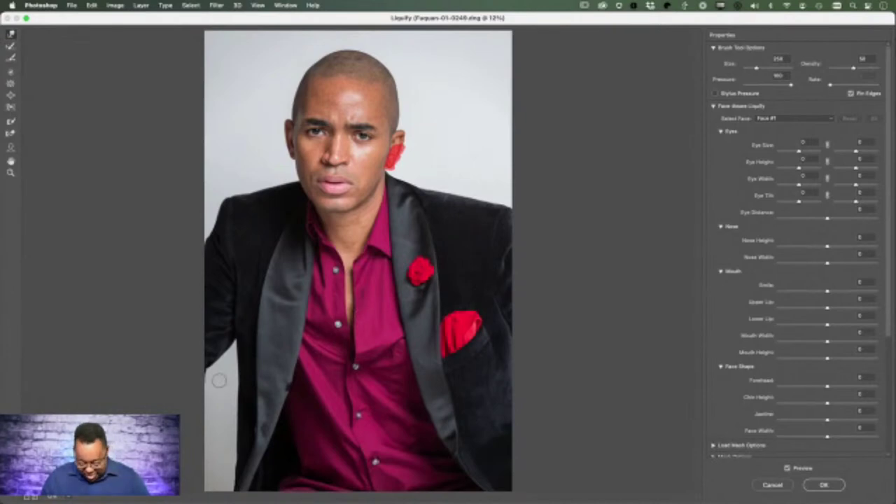
Apply the Liquify jacket reshaping as a smart filter on the Background copy layer
{"action": "key", "text": "bracketright"}
{"action": "key", "text": "bracketright"}
{"action": "key", "text": "bracketright"}
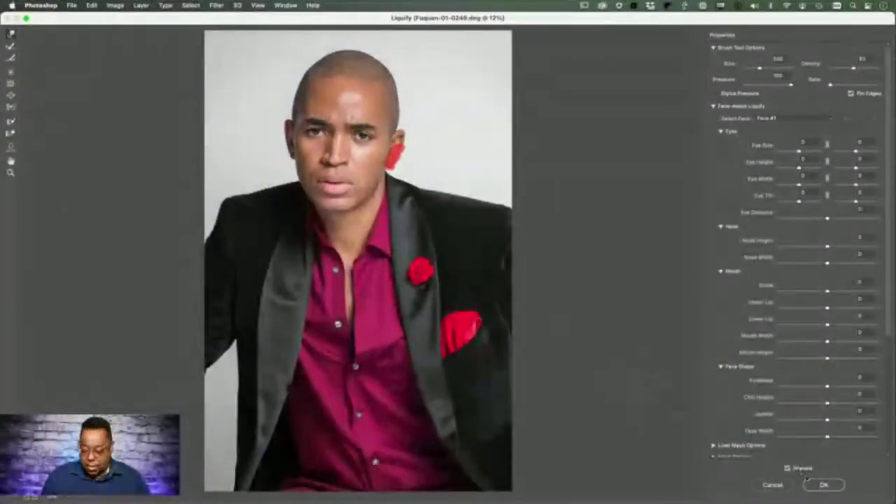
{"action": "left_click", "coordinate": [823, 485]}
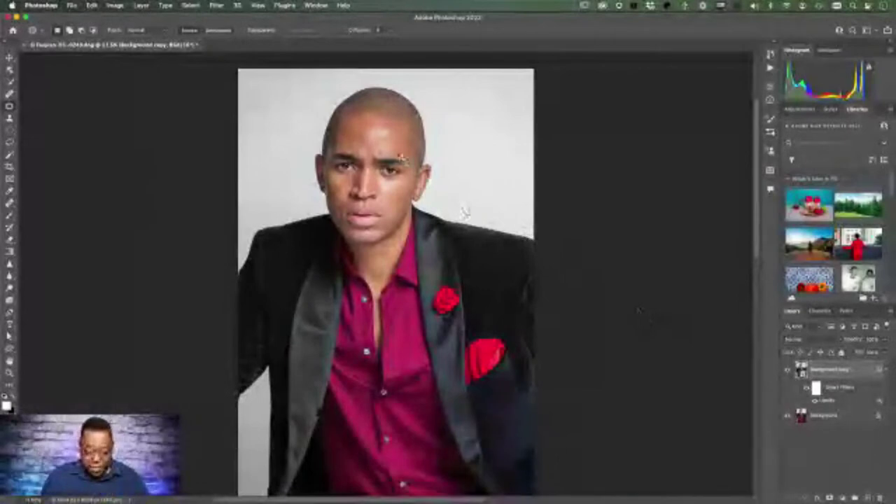
Patch a forehead spot, toggle Liquify to compare, and stamp all visible layers onto a new layer
{"action": "left_click_drag", "start_coordinate": [371, 137], "coordinate": [384, 155]}
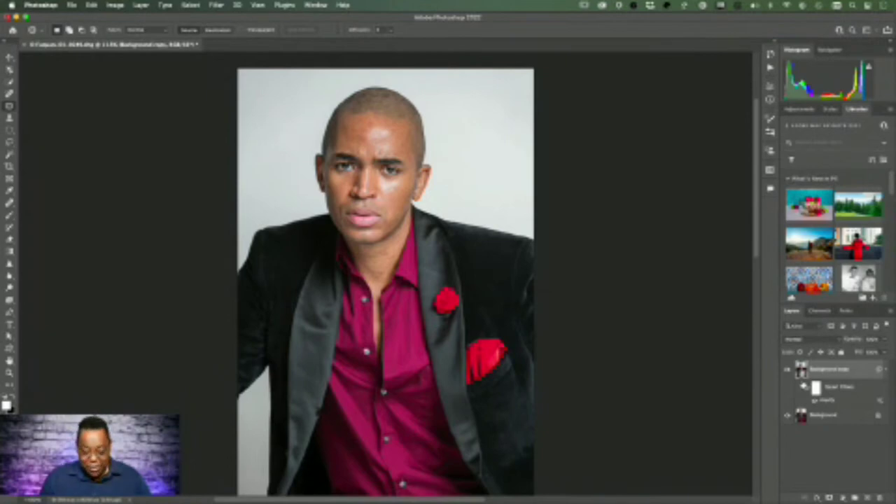
{"action": "left_click", "coordinate": [804, 386]}
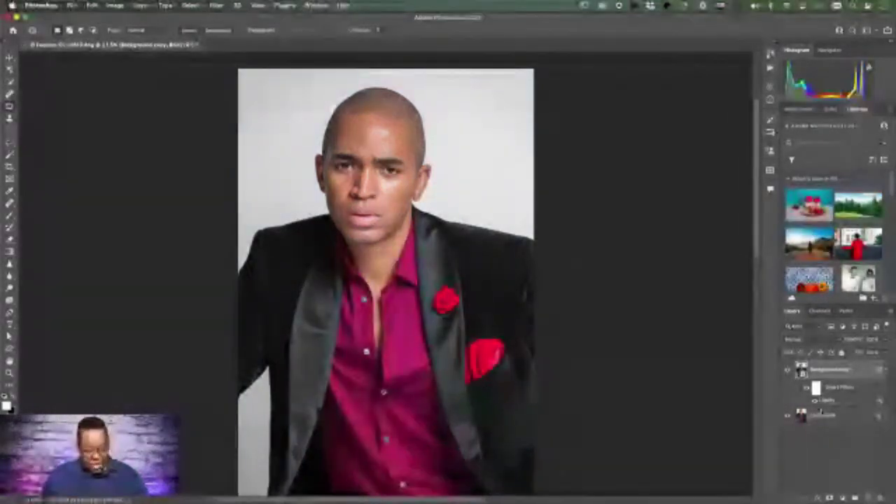
{"action": "key", "text": "super+alt+shift+e"}
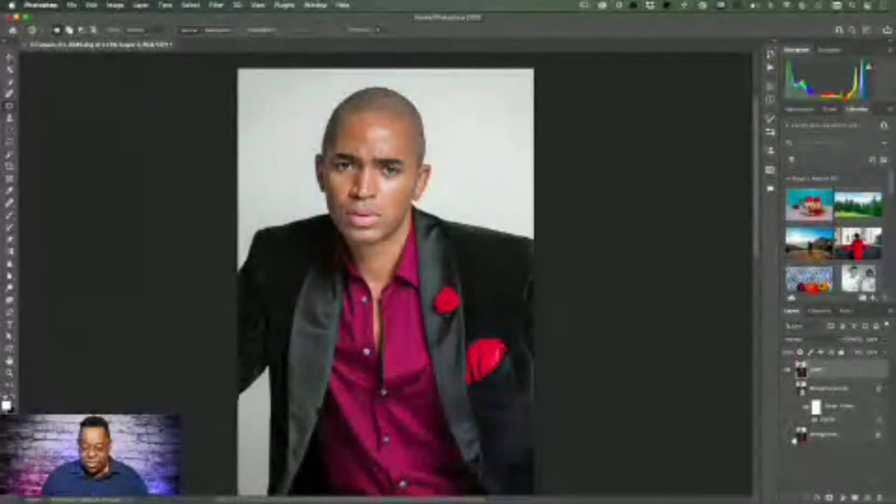
Toggle Layer 1 off and on to compare, then zoom in on the forehead and eyes
{"action": "left_click", "coordinate": [786, 372]}
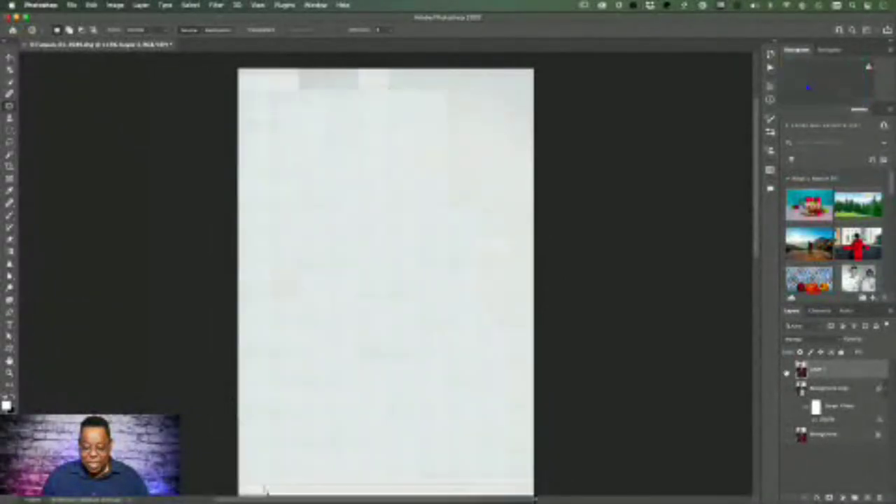
{"action": "left_click", "coordinate": [786, 372]}
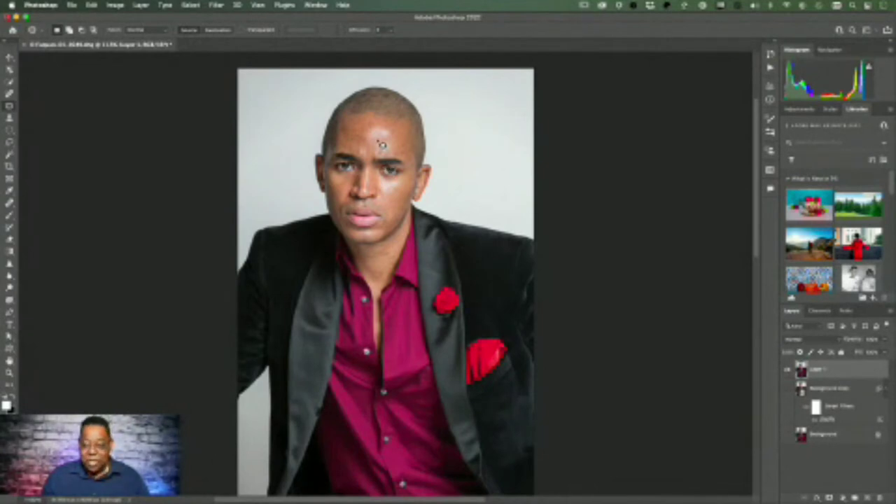
{"action": "key", "text": "z"}
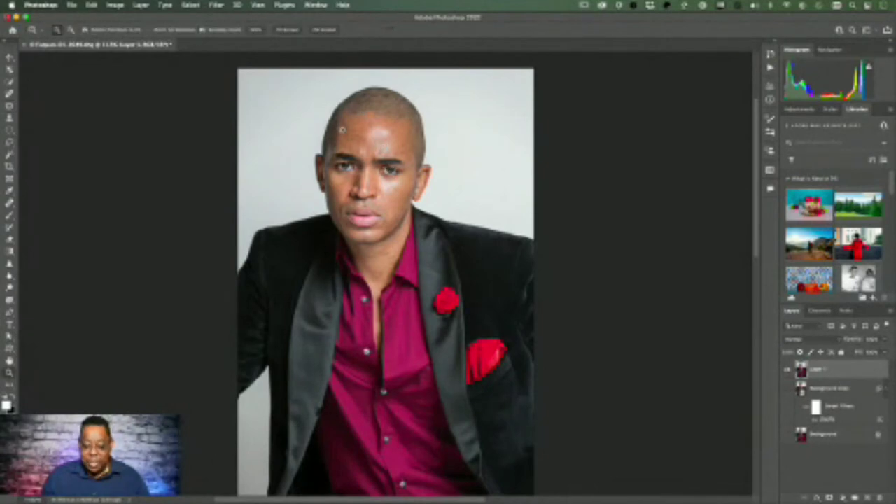
{"action": "left_click_drag", "start_coordinate": [364, 133], "coordinate": [430, 182]}
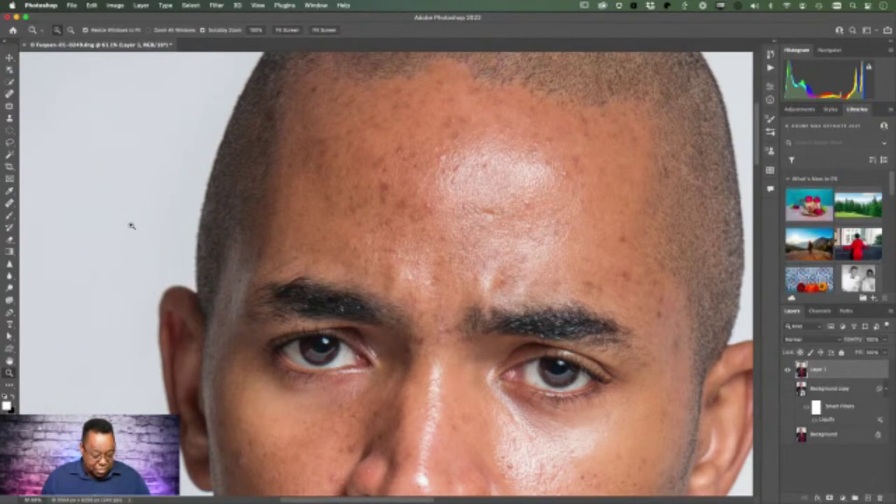
Select the Clone Stamp tool and switch its blending mode in the options bar
{"action": "key", "text": "s"}
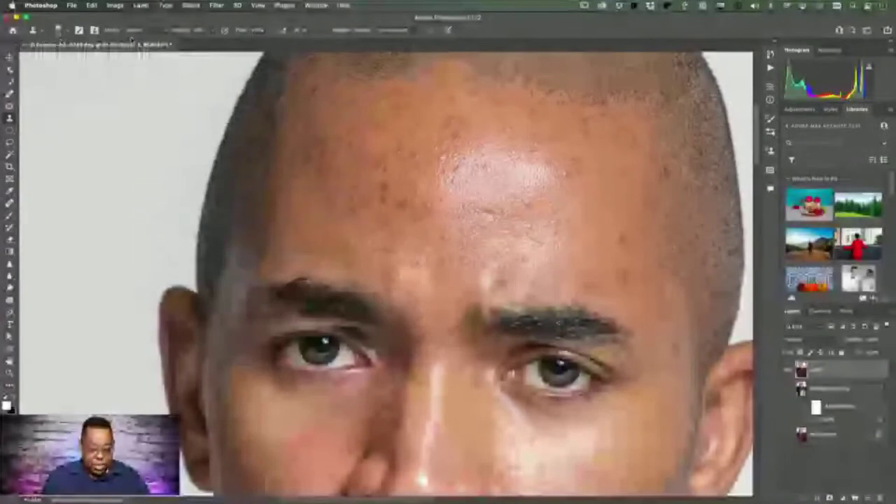
{"action": "left_click", "coordinate": [115, 5]}
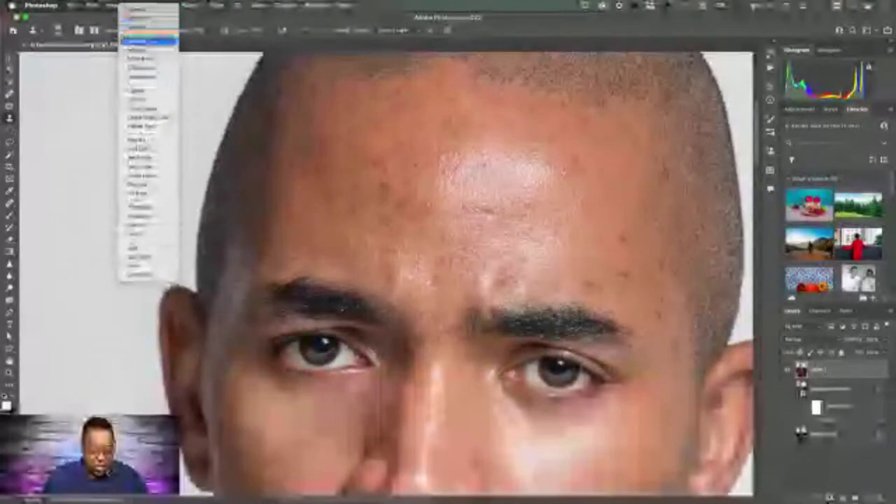
{"action": "left_click", "coordinate": [153, 44]}
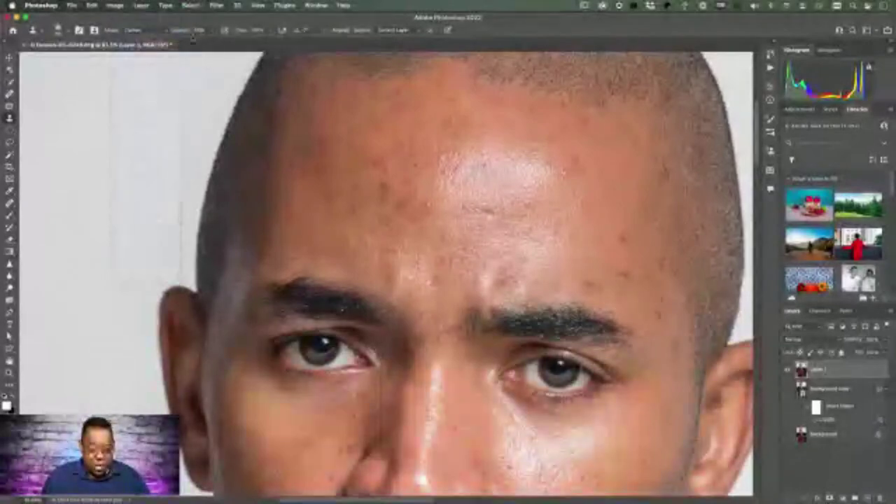
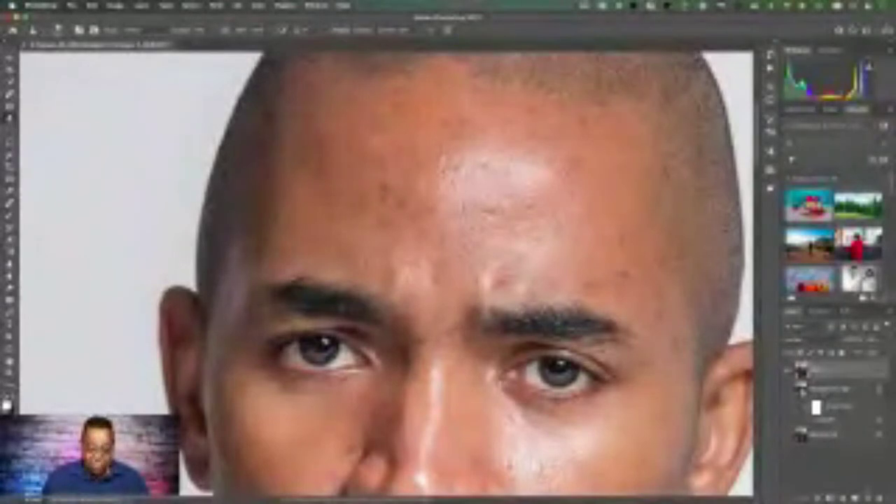
Paint over the forehead highlight and the crease between the brows on Layer 1 to even the skin
{"action": "left_click_drag", "start_coordinate": [392, 175], "coordinate": [519, 175]}
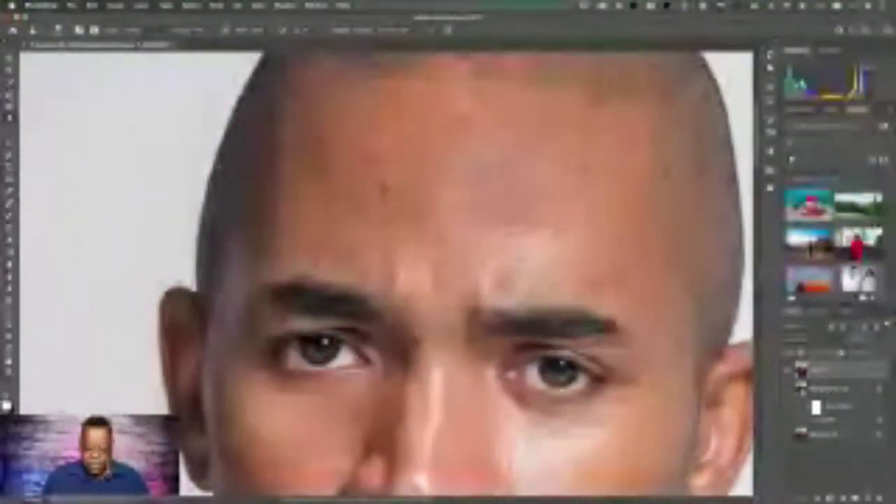
{"action": "mouse_move", "coordinate": [469, 210]}
{"action": "left_mouse_down"}
{"action": "mouse_move", "coordinate": [476, 238]}
{"action": "mouse_move", "coordinate": [504, 266]}
{"action": "mouse_move", "coordinate": [491, 252]}
{"action": "left_mouse_up"}
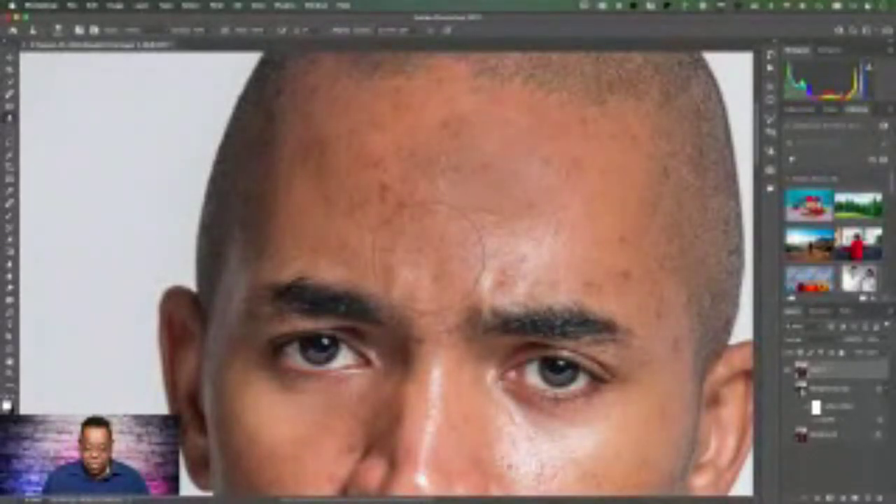
{"action": "mouse_move", "coordinate": [434, 241]}
{"action": "left_mouse_down"}
{"action": "mouse_move", "coordinate": [421, 266]}
{"action": "mouse_move", "coordinate": [521, 246]}
{"action": "mouse_move", "coordinate": [506, 255]}
{"action": "mouse_move", "coordinate": [520, 250]}
{"action": "mouse_move", "coordinate": [554, 280]}
{"action": "mouse_move", "coordinate": [553, 176]}
{"action": "mouse_move", "coordinate": [540, 196]}
{"action": "mouse_move", "coordinate": [483, 168]}
{"action": "mouse_move", "coordinate": [350, 200]}
{"action": "mouse_move", "coordinate": [413, 203]}
{"action": "mouse_move", "coordinate": [437, 175]}
{"action": "mouse_move", "coordinate": [490, 273]}
{"action": "mouse_move", "coordinate": [486, 264]}
{"action": "mouse_move", "coordinate": [536, 256]}
{"action": "mouse_move", "coordinate": [498, 233]}
{"action": "mouse_move", "coordinate": [510, 260]}
{"action": "left_mouse_up"}
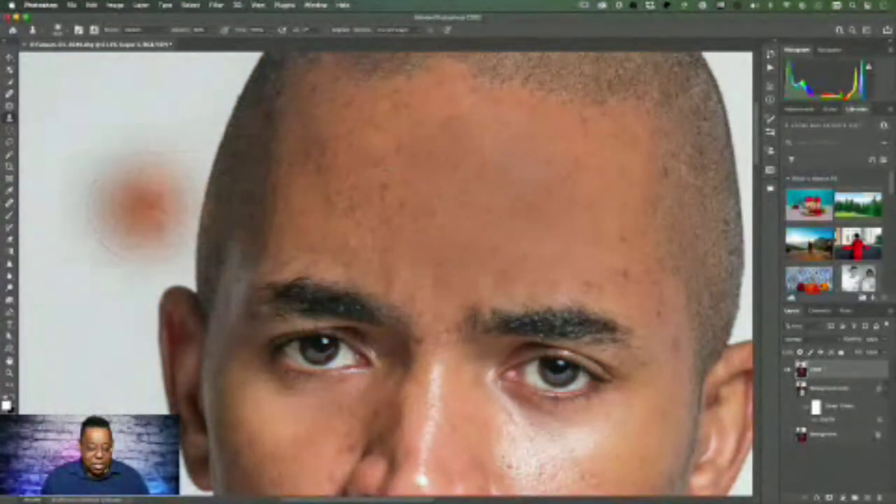
Patch three blotchy forehead spots, including one mid-forehead, with nearby clean skin using the Patch tool
{"action": "left_click", "coordinate": [9, 105]}
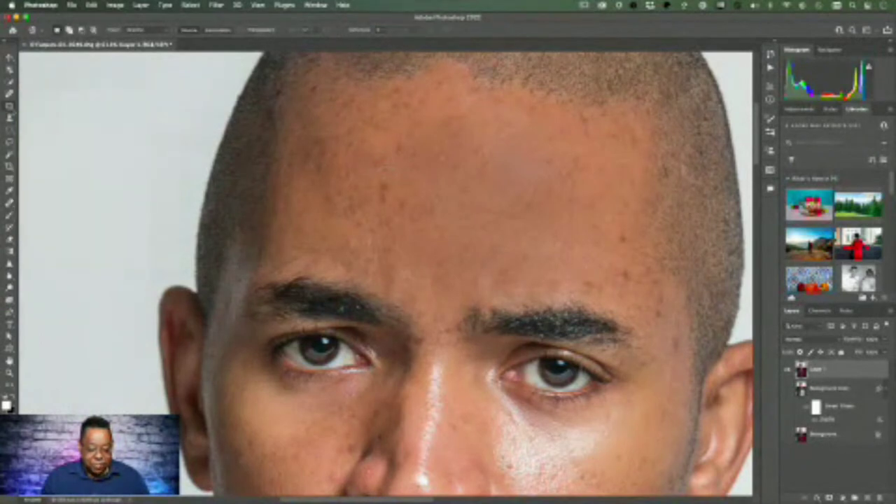
{"action": "scroll", "coordinate": [399, 177], "scroll_direction": "down", "scroll_amount": 1}
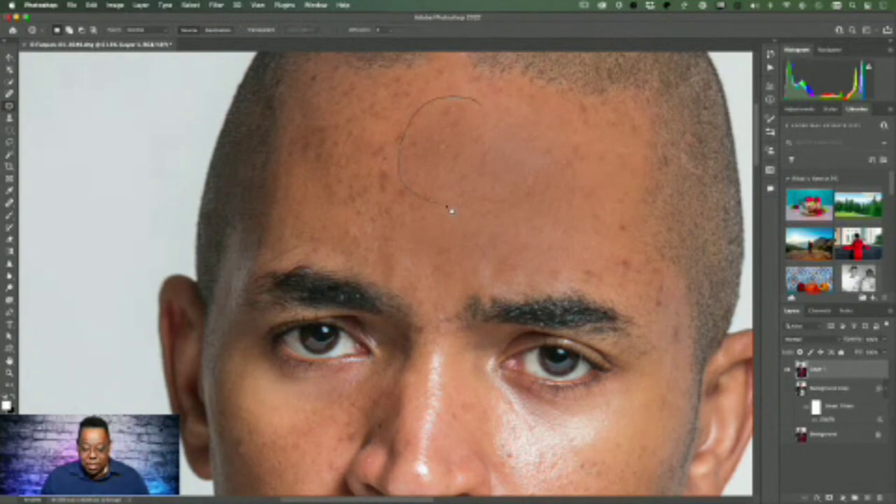
{"action": "left_click_drag", "start_coordinate": [487, 126], "coordinate": [483, 117]}
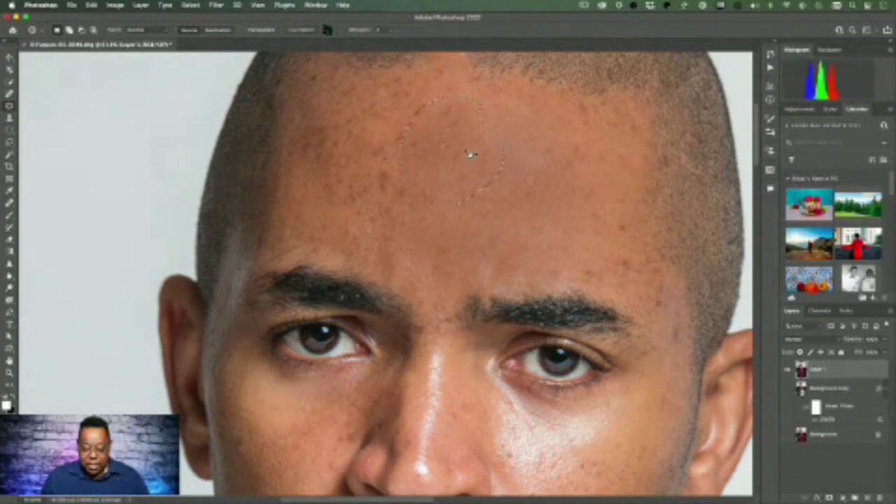
{"action": "left_click_drag", "start_coordinate": [472, 155], "coordinate": [380, 157]}
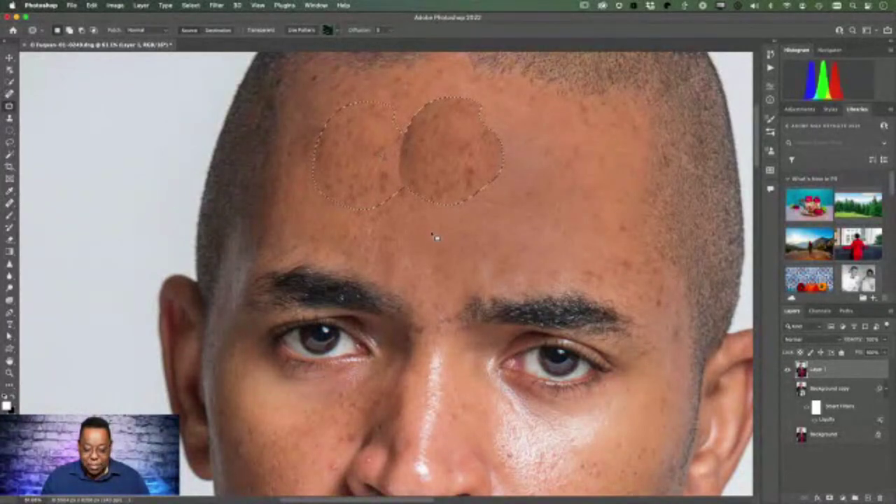
{"action": "key", "text": "super+d"}
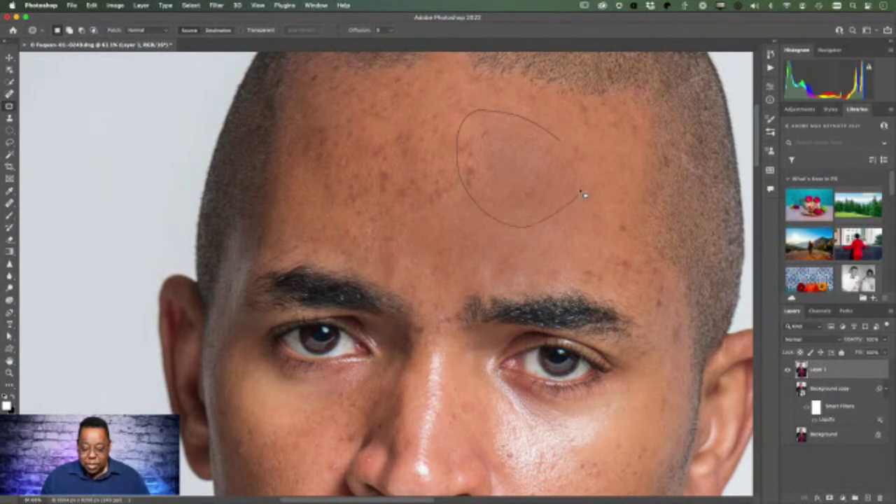
{"action": "left_click_drag", "start_coordinate": [585, 194], "coordinate": [563, 143]}
{"action": "mouse_move", "coordinate": [540, 186]}
{"action": "left_mouse_down"}
{"action": "mouse_move", "coordinate": [475, 183]}
{"action": "mouse_move", "coordinate": [456, 203]}
{"action": "left_mouse_up"}
{"action": "key", "text": "super+d"}
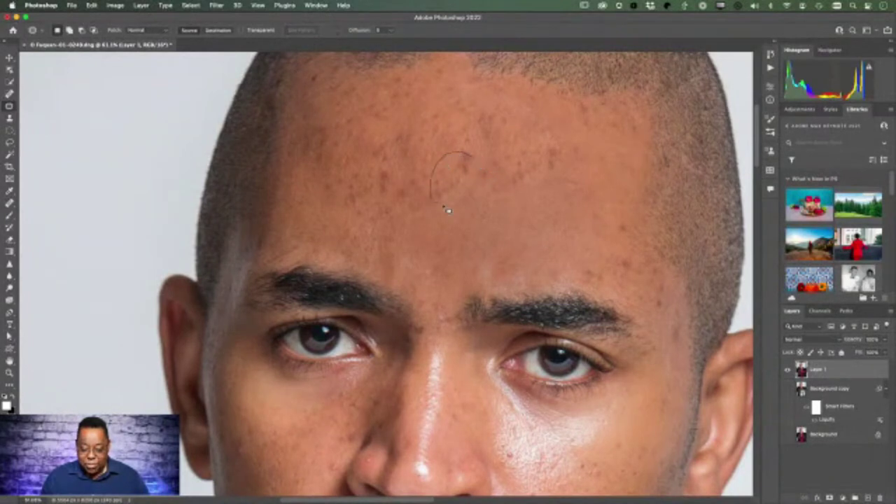
{"action": "left_click_drag", "start_coordinate": [448, 210], "coordinate": [477, 185]}
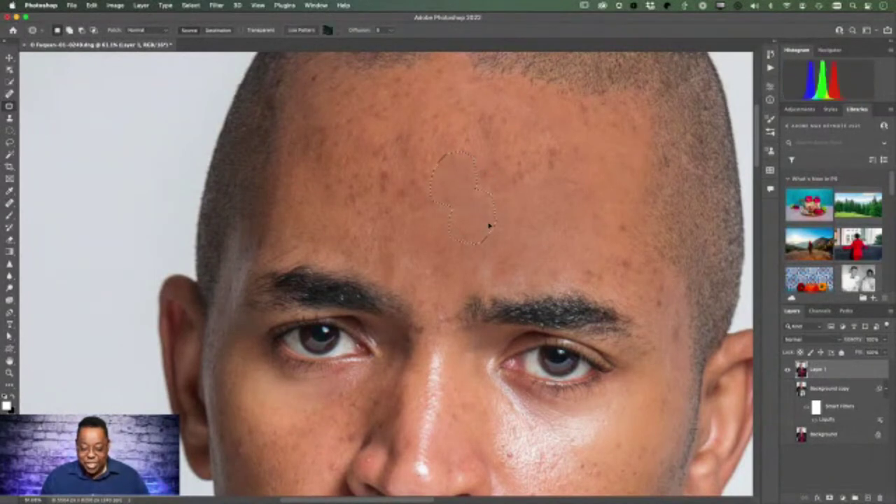
{"action": "left_click_drag", "start_coordinate": [491, 226], "coordinate": [532, 229]}
{"action": "key", "text": "super+d"}
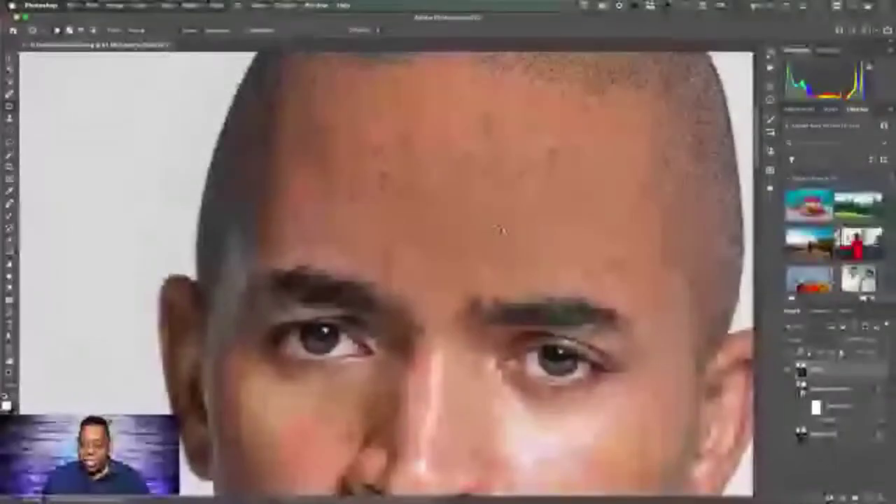
Bring the cheeks into view and patch the blemished cheek area below the eye
{"action": "scroll", "coordinate": [491, 231], "scroll_direction": "down", "scroll_amount": 2}
{"action": "left_click_drag", "start_coordinate": [489, 213], "coordinate": [434, 95]}
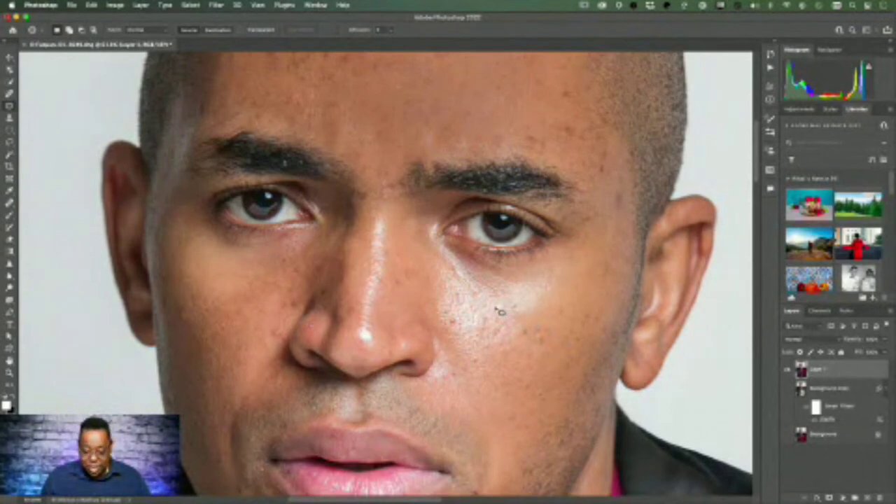
{"action": "mouse_move", "coordinate": [500, 312]}
{"action": "left_mouse_down"}
{"action": "mouse_move", "coordinate": [442, 280]}
{"action": "mouse_move", "coordinate": [445, 350]}
{"action": "mouse_move", "coordinate": [490, 392]}
{"action": "mouse_move", "coordinate": [512, 377]}
{"action": "mouse_move", "coordinate": [512, 332]}
{"action": "mouse_move", "coordinate": [483, 333]}
{"action": "mouse_move", "coordinate": [517, 339]}
{"action": "mouse_move", "coordinate": [472, 343]}
{"action": "mouse_move", "coordinate": [516, 397]}
{"action": "left_mouse_up"}
{"action": "key", "text": "ctrl+d"}
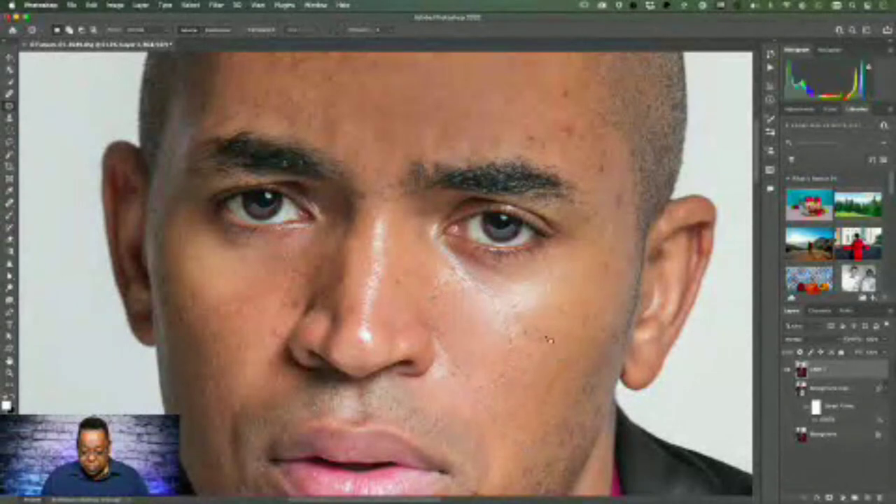
Patch further spots under the eye and at the inner eye corner with nearby clean skin
{"action": "left_click_drag", "start_coordinate": [547, 288], "coordinate": [517, 281]}
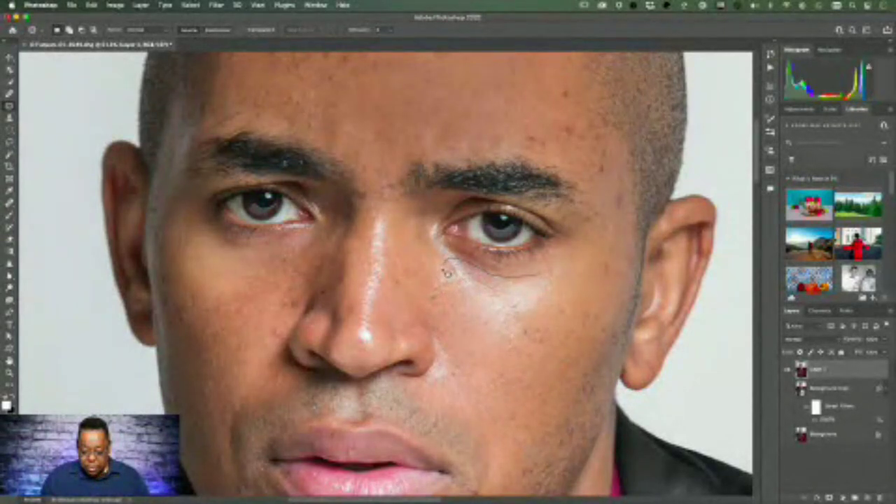
{"action": "mouse_move", "coordinate": [447, 273]}
{"action": "left_mouse_down"}
{"action": "mouse_move", "coordinate": [521, 342]}
{"action": "mouse_move", "coordinate": [553, 317]}
{"action": "mouse_move", "coordinate": [542, 277]}
{"action": "mouse_move", "coordinate": [522, 330]}
{"action": "mouse_move", "coordinate": [546, 371]}
{"action": "mouse_move", "coordinate": [525, 389]}
{"action": "left_mouse_up"}
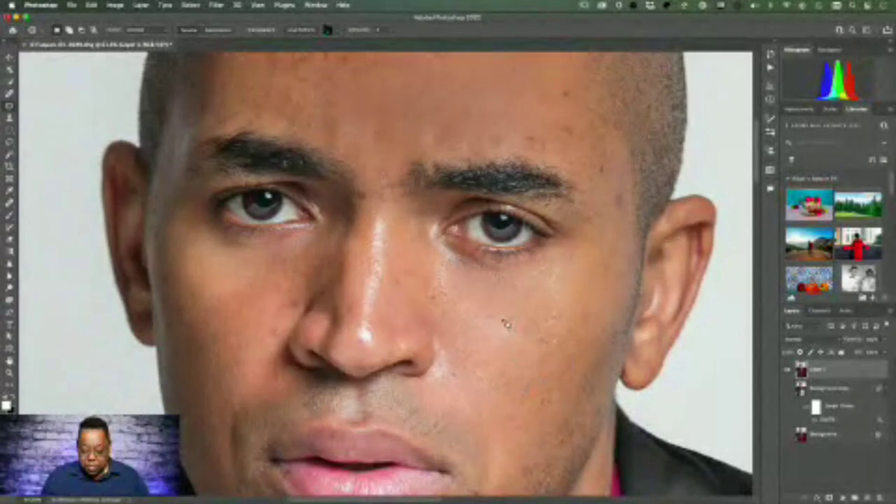
{"action": "mouse_move", "coordinate": [466, 300]}
{"action": "left_mouse_down"}
{"action": "mouse_move", "coordinate": [461, 323]}
{"action": "mouse_move", "coordinate": [536, 340]}
{"action": "mouse_move", "coordinate": [469, 301]}
{"action": "left_mouse_up"}
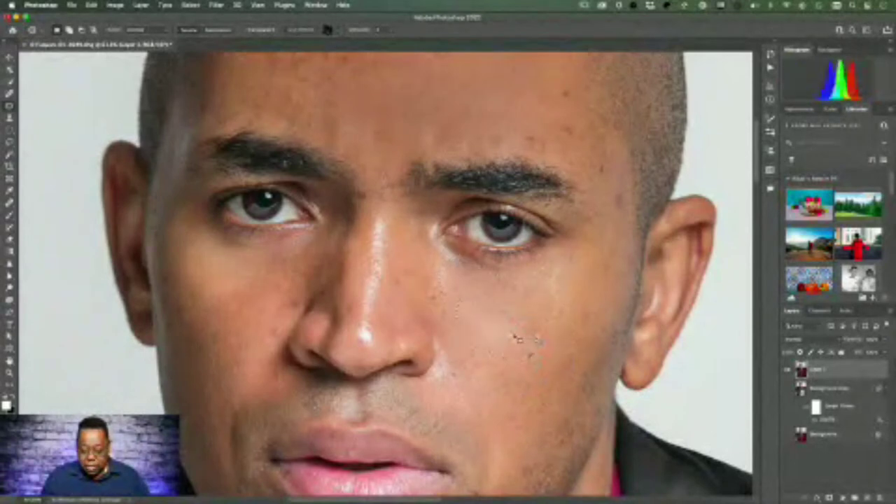
{"action": "left_click_drag", "start_coordinate": [517, 371], "coordinate": [521, 385]}
{"action": "key", "text": "ctrl+d"}
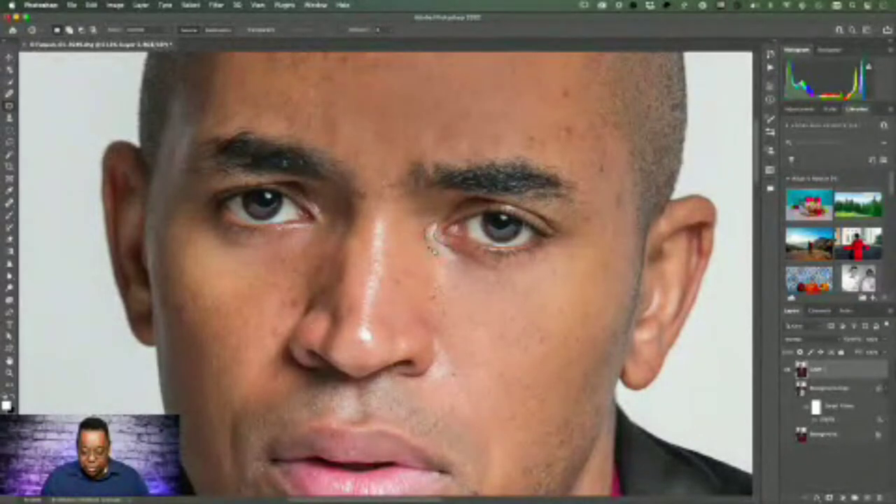
{"action": "mouse_move", "coordinate": [464, 274]}
{"action": "left_mouse_down"}
{"action": "mouse_move", "coordinate": [438, 278]}
{"action": "mouse_move", "coordinate": [442, 286]}
{"action": "mouse_move", "coordinate": [456, 280]}
{"action": "mouse_move", "coordinate": [442, 268]}
{"action": "mouse_move", "coordinate": [435, 294]}
{"action": "mouse_move", "coordinate": [462, 300]}
{"action": "left_mouse_up"}
{"action": "key", "text": "super+d"}
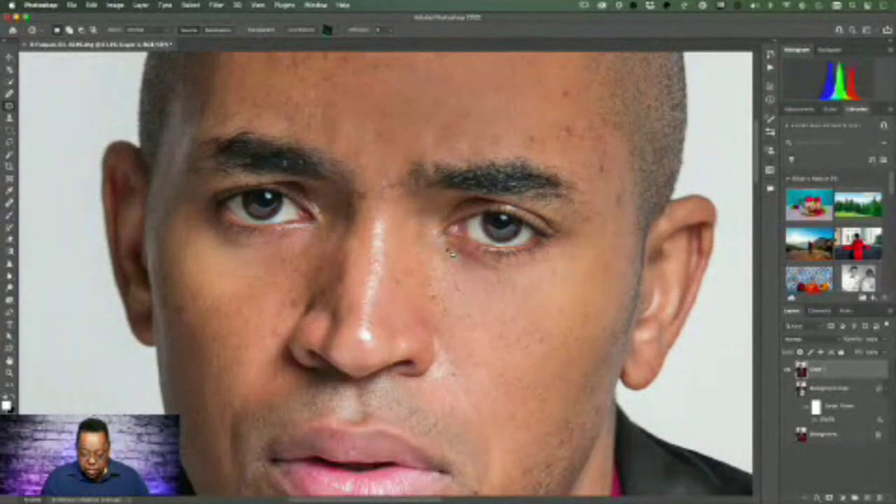
{"action": "mouse_move", "coordinate": [446, 234]}
{"action": "left_mouse_down"}
{"action": "mouse_move", "coordinate": [455, 274]}
{"action": "mouse_move", "coordinate": [439, 369]}
{"action": "mouse_move", "coordinate": [448, 365]}
{"action": "mouse_move", "coordinate": [446, 330]}
{"action": "mouse_move", "coordinate": [434, 383]}
{"action": "mouse_move", "coordinate": [456, 388]}
{"action": "mouse_move", "coordinate": [465, 375]}
{"action": "mouse_move", "coordinate": [452, 377]}
{"action": "mouse_move", "coordinate": [511, 362]}
{"action": "left_mouse_up"}
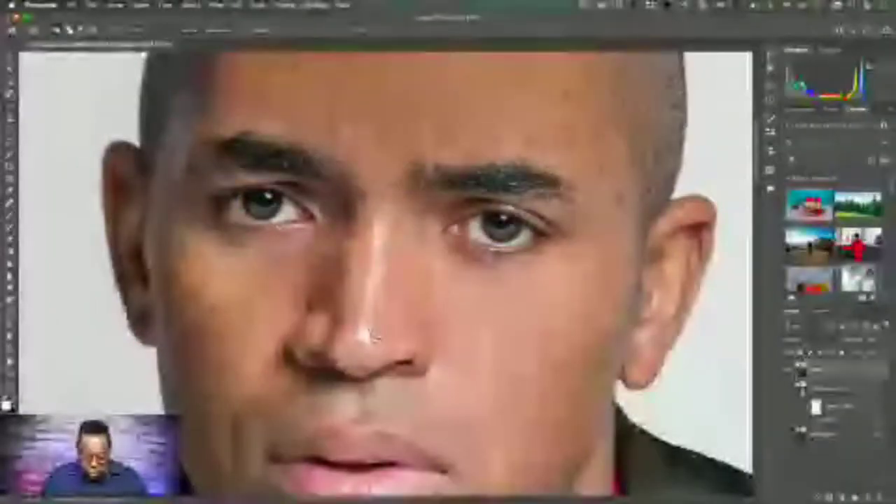
Patch the shine on the nose tip and down the nose bridge with duller nearby skin
{"action": "mouse_move", "coordinate": [374, 336]}
{"action": "left_mouse_down"}
{"action": "mouse_move", "coordinate": [364, 328]}
{"action": "mouse_move", "coordinate": [354, 339]}
{"action": "mouse_move", "coordinate": [381, 341]}
{"action": "mouse_move", "coordinate": [382, 236]}
{"action": "left_mouse_up"}
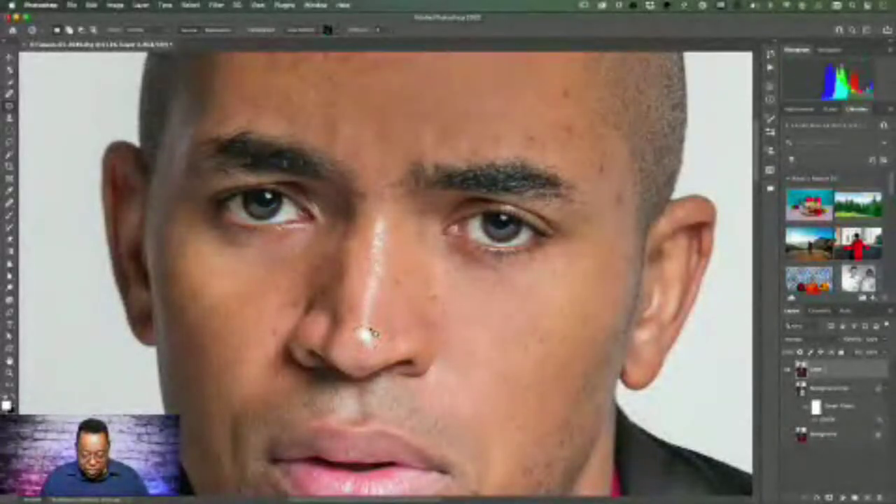
{"action": "mouse_move", "coordinate": [371, 342]}
{"action": "left_mouse_down"}
{"action": "mouse_move", "coordinate": [350, 353]}
{"action": "mouse_move", "coordinate": [375, 340]}
{"action": "mouse_move", "coordinate": [420, 356]}
{"action": "mouse_move", "coordinate": [397, 285]}
{"action": "left_mouse_up"}
{"action": "left_click", "coordinate": [418, 346]}
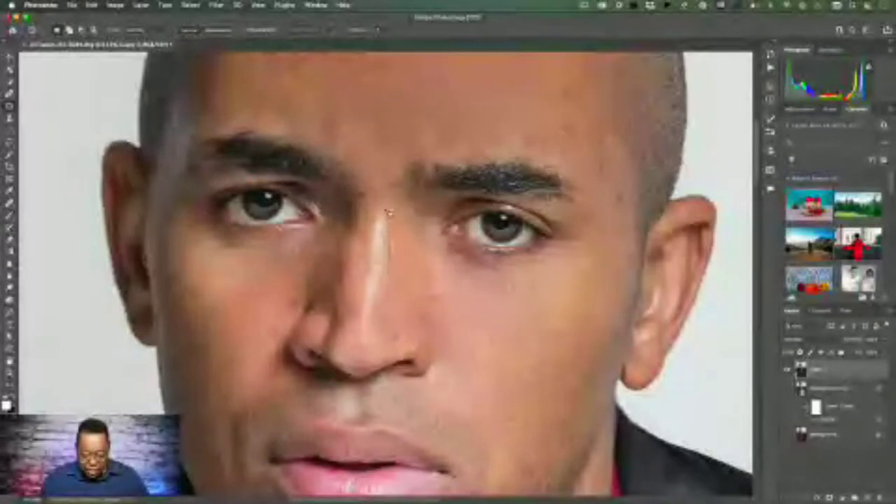
{"action": "mouse_move", "coordinate": [388, 212]}
{"action": "left_mouse_down"}
{"action": "mouse_move", "coordinate": [365, 333]}
{"action": "mouse_move", "coordinate": [378, 336]}
{"action": "mouse_move", "coordinate": [382, 288]}
{"action": "left_mouse_up"}
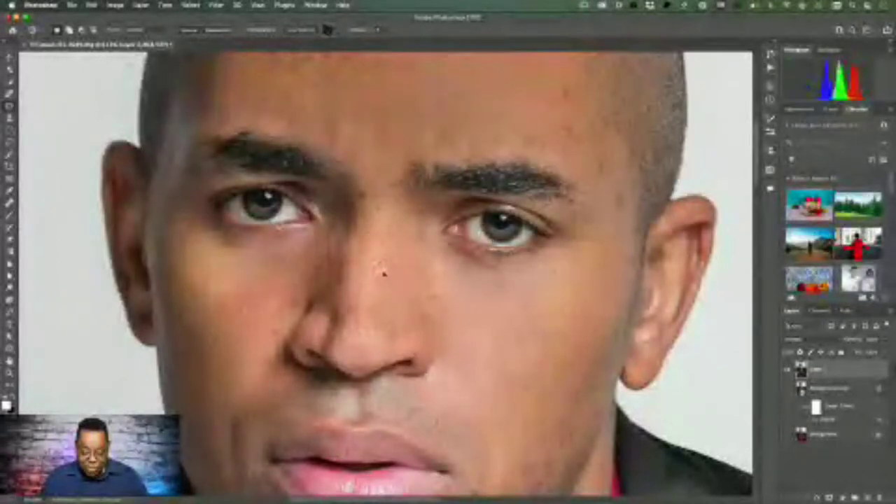
{"action": "mouse_move", "coordinate": [381, 266]}
{"action": "left_mouse_down"}
{"action": "mouse_move", "coordinate": [394, 291]}
{"action": "mouse_move", "coordinate": [383, 322]}
{"action": "mouse_move", "coordinate": [426, 313]}
{"action": "left_mouse_up"}
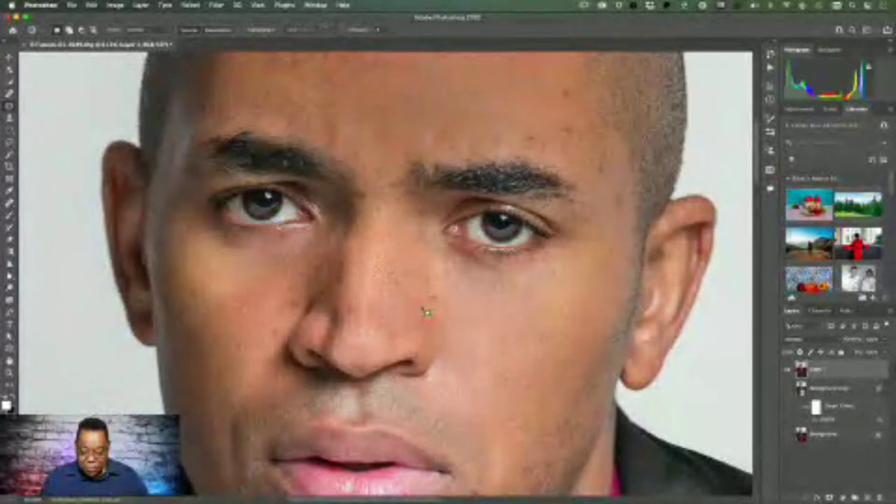
{"action": "scroll", "coordinate": [426, 313], "scroll_direction": "up", "scroll_amount": 3}
{"action": "scroll", "coordinate": [426, 313], "scroll_direction": "down", "scroll_amount": 1}
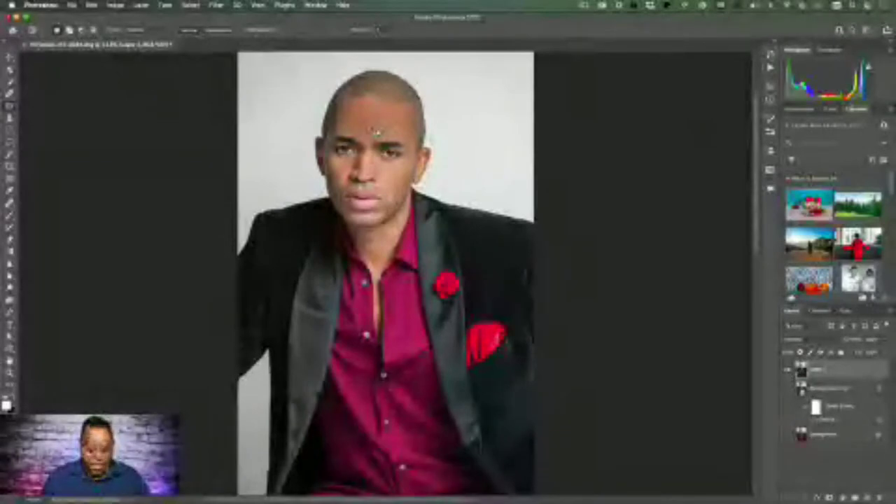
Zoom in on the forehead and dodge its darker skin lighter with several strokes
{"action": "key", "text": "z"}
{"action": "left_click", "coordinate": [377, 132]}
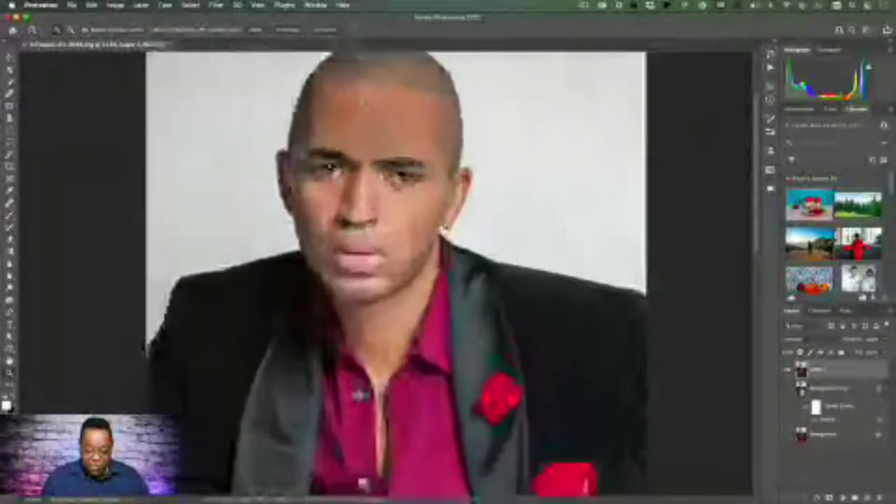
{"action": "key", "text": "j"}
{"action": "left_click_drag", "start_coordinate": [397, 130], "coordinate": [437, 231]}
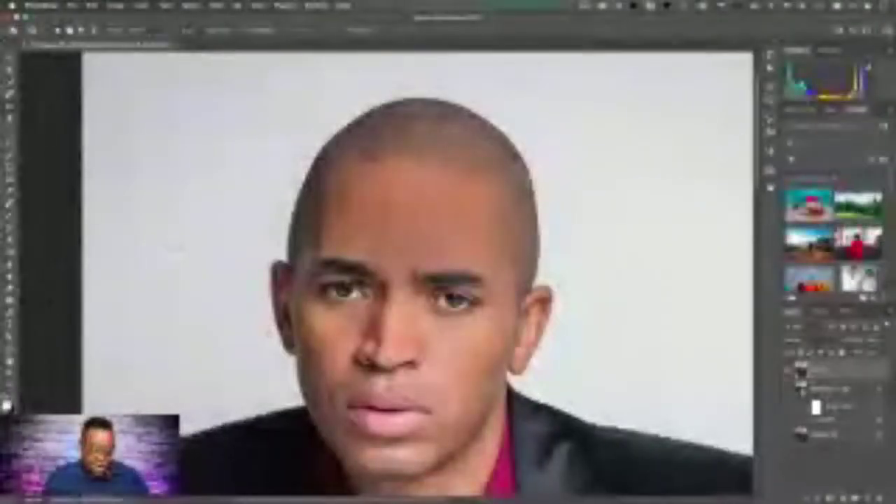
{"action": "key", "text": "j"}
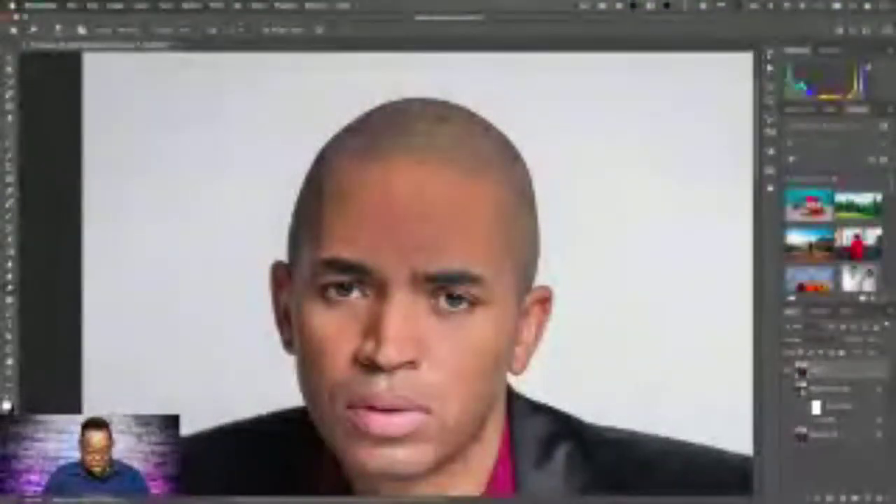
{"action": "mouse_move", "coordinate": [423, 236]}
{"action": "left_mouse_down"}
{"action": "mouse_move", "coordinate": [394, 237]}
{"action": "mouse_move", "coordinate": [379, 248]}
{"action": "left_mouse_up"}
{"action": "left_click_drag", "start_coordinate": [420, 228], "coordinate": [382, 228]}
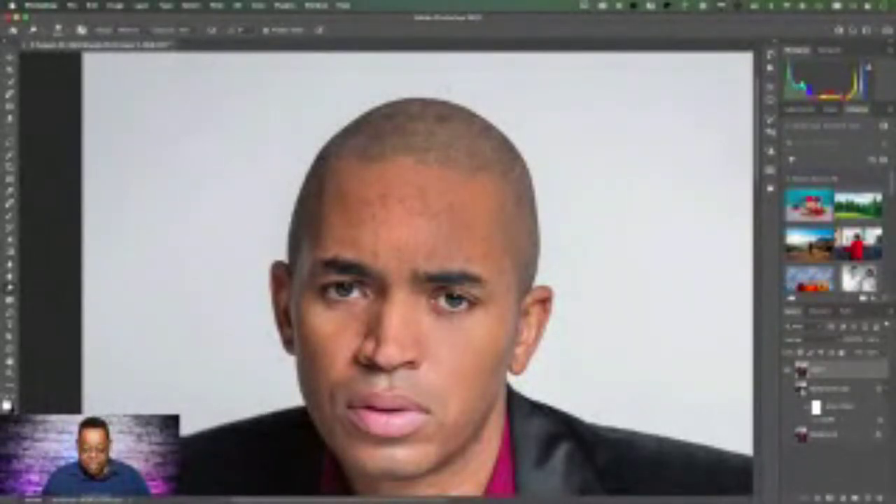
{"action": "mouse_move", "coordinate": [438, 227]}
{"action": "left_mouse_down"}
{"action": "mouse_move", "coordinate": [407, 238]}
{"action": "mouse_move", "coordinate": [399, 203]}
{"action": "mouse_move", "coordinate": [462, 252]}
{"action": "left_mouse_up"}
Undo the last dodge stroke, repaint the forehead more lightly, and fit the portrait on screen
{"action": "key", "text": "super+z"}
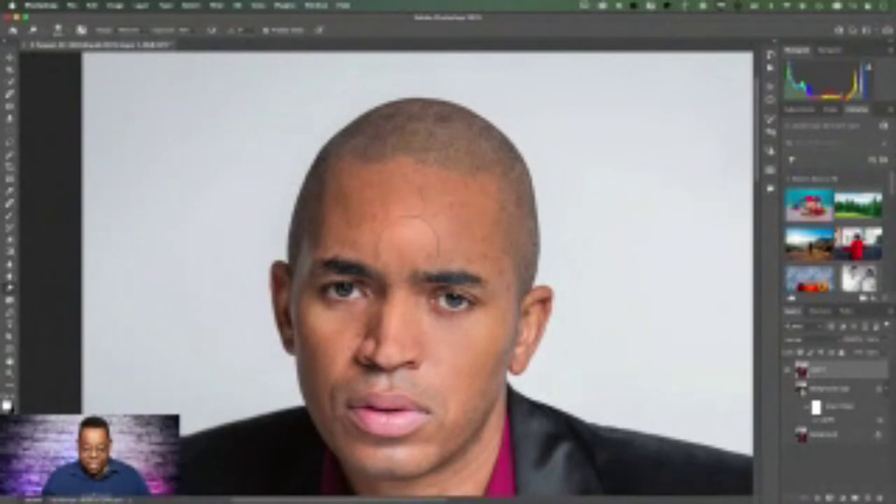
{"action": "mouse_move", "coordinate": [397, 234]}
{"action": "left_mouse_down"}
{"action": "mouse_move", "coordinate": [406, 231]}
{"action": "mouse_move", "coordinate": [374, 237]}
{"action": "mouse_move", "coordinate": [403, 218]}
{"action": "mouse_move", "coordinate": [457, 217]}
{"action": "left_mouse_up"}
{"action": "mouse_move", "coordinate": [770, 494]}
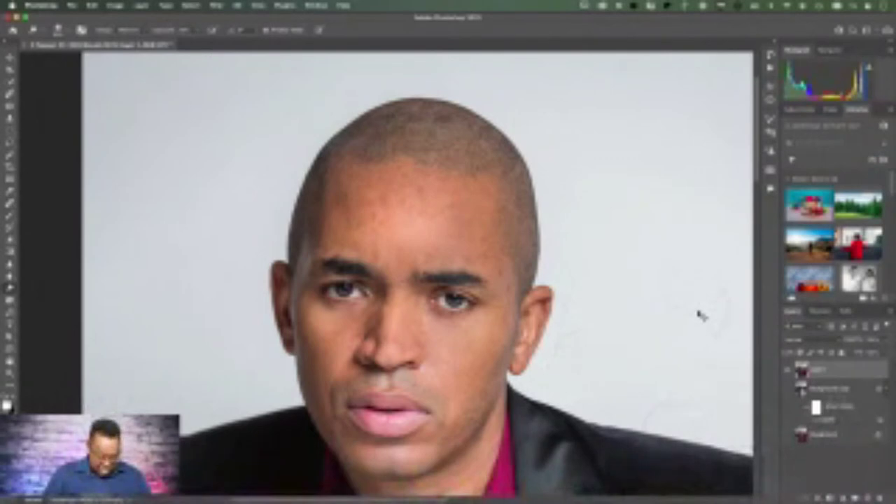
{"action": "key", "text": "super+0"}
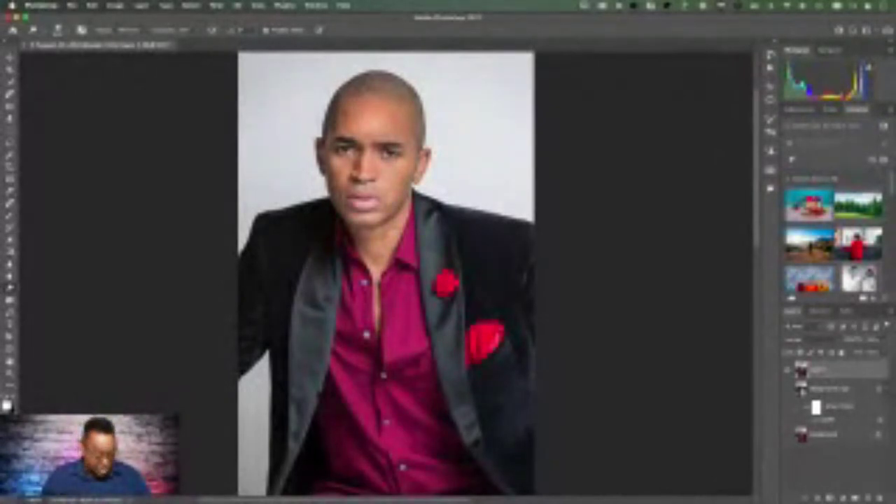
Zoom in on the neck and heal its small spots and blemishes with the healing brush
{"action": "key", "text": "z"}
{"action": "left_click_drag", "start_coordinate": [373, 233], "coordinate": [372, 233]}
{"action": "left_click_drag", "start_coordinate": [519, 272], "coordinate": [408, 212]}
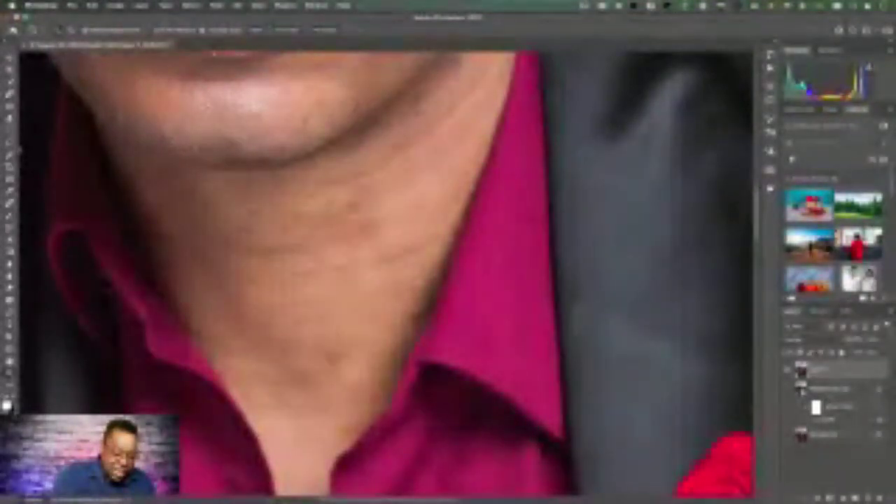
{"action": "left_click", "coordinate": [10, 108]}
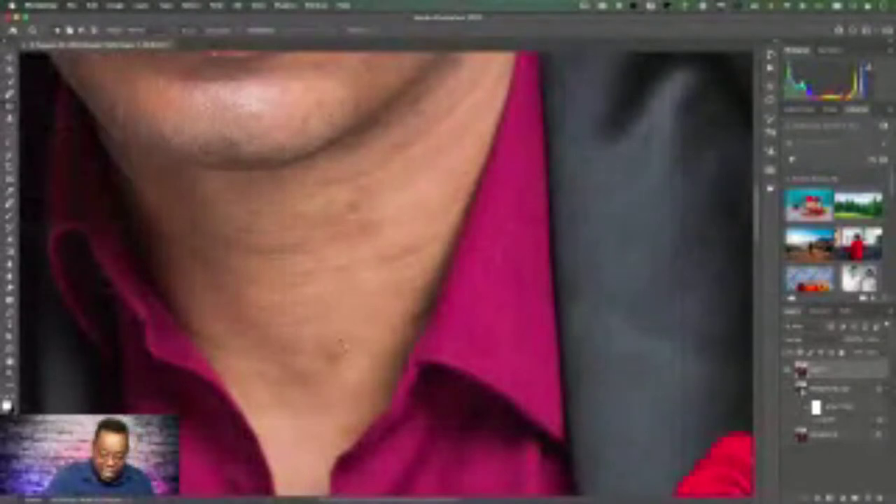
{"action": "left_click", "coordinate": [310, 361]}
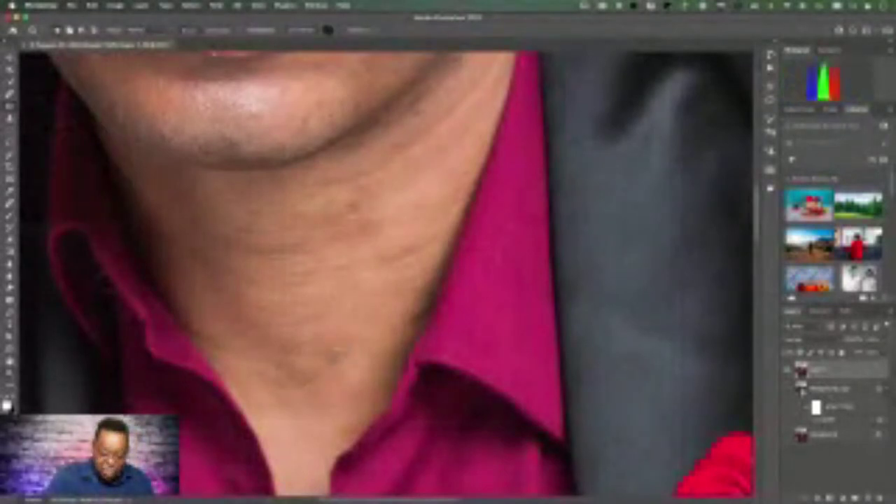
{"action": "mouse_move", "coordinate": [337, 339]}
{"action": "left_mouse_down"}
{"action": "mouse_move", "coordinate": [302, 371]}
{"action": "mouse_move", "coordinate": [318, 372]}
{"action": "mouse_move", "coordinate": [322, 350]}
{"action": "left_mouse_up"}
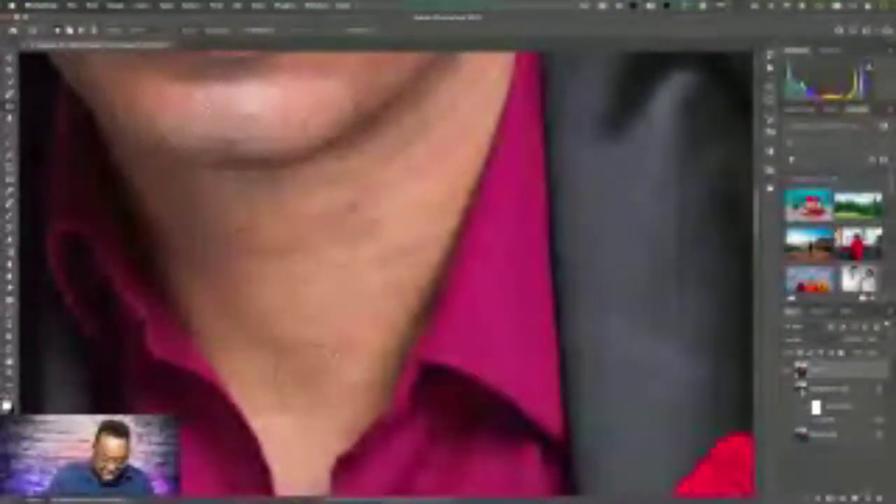
{"action": "left_click", "coordinate": [354, 361]}
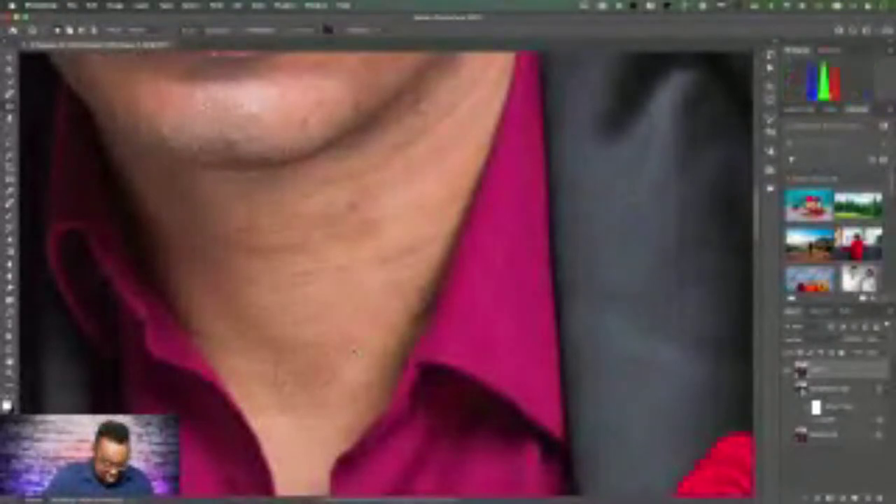
{"action": "left_click", "coordinate": [326, 339]}
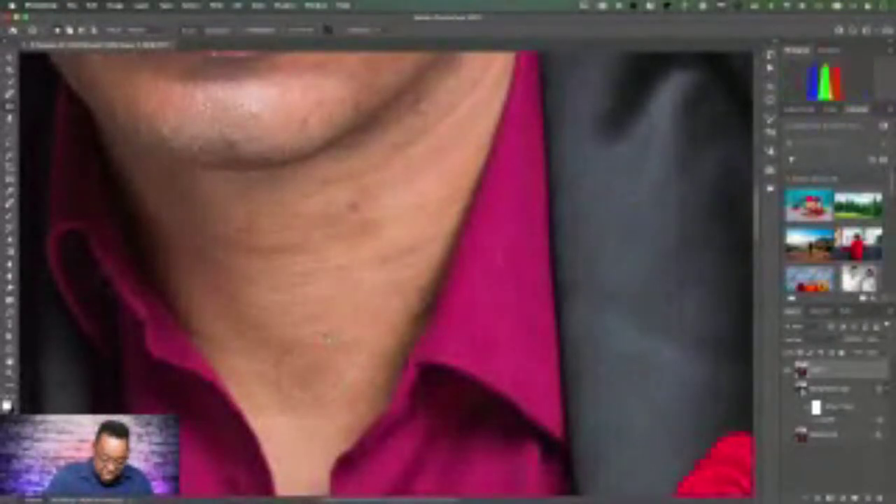
{"action": "left_click", "coordinate": [325, 374]}
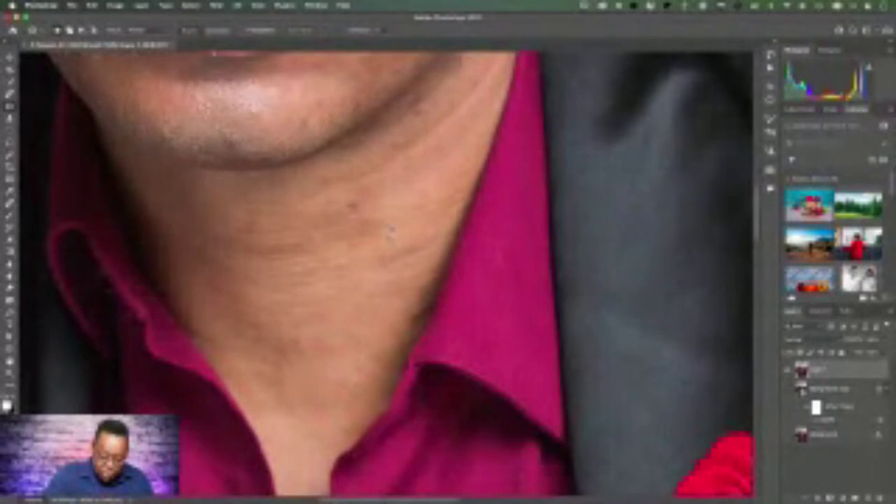
{"action": "left_click", "coordinate": [356, 203]}
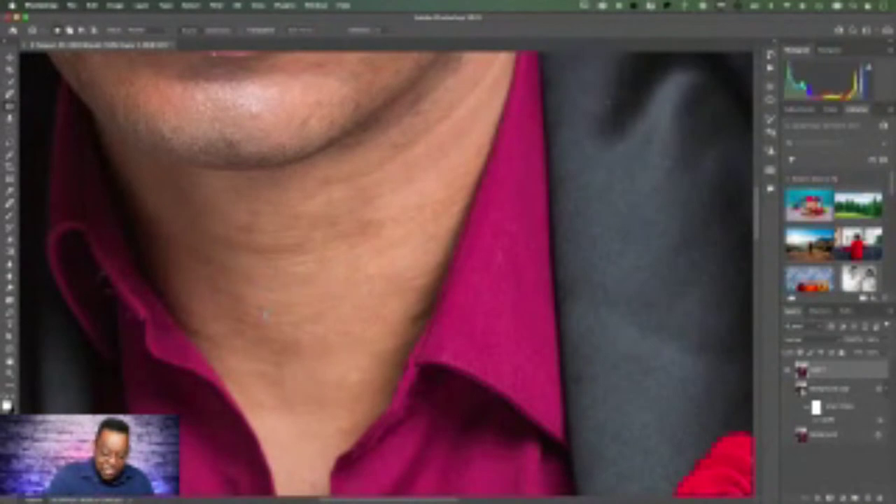
Brush over the creases and lines across and up the neck to smooth them
{"action": "left_click", "coordinate": [268, 275]}
{"action": "left_click_drag", "start_coordinate": [311, 259], "coordinate": [310, 81]}
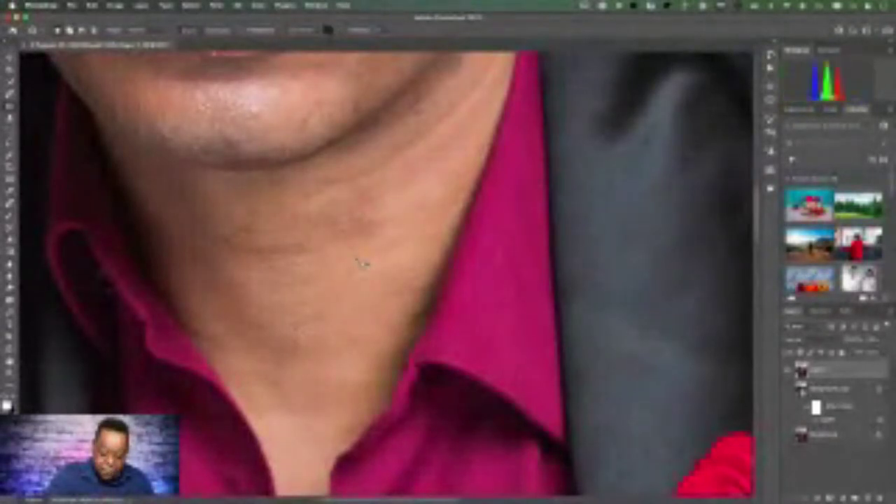
{"action": "left_click_drag", "start_coordinate": [268, 274], "coordinate": [378, 250]}
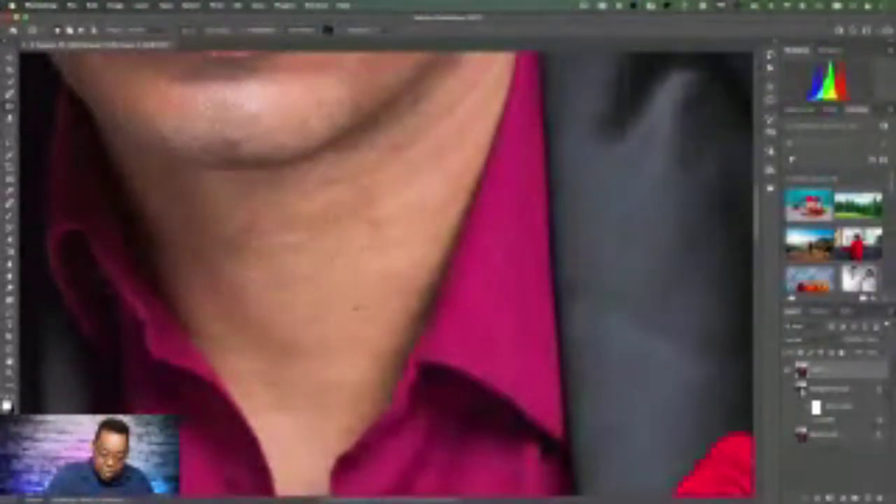
{"action": "left_click_drag", "start_coordinate": [300, 239], "coordinate": [225, 244]}
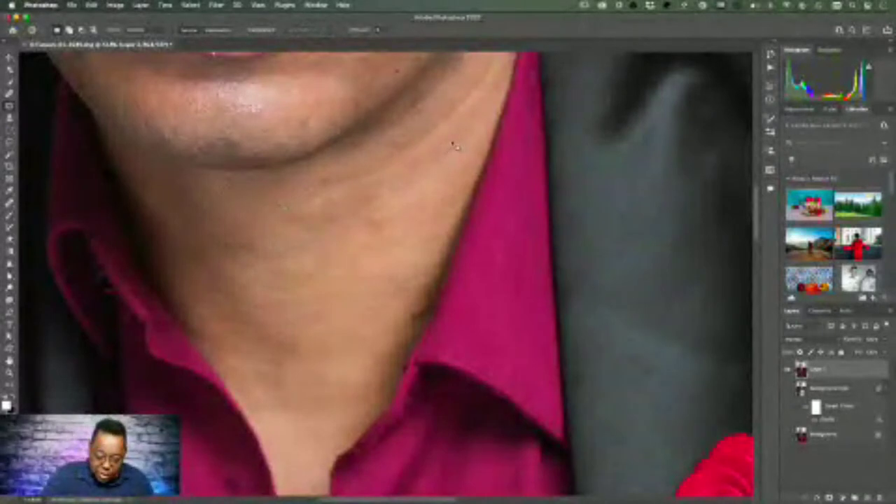
{"action": "mouse_move", "coordinate": [370, 201]}
{"action": "left_mouse_down"}
{"action": "mouse_move", "coordinate": [431, 192]}
{"action": "mouse_move", "coordinate": [462, 170]}
{"action": "mouse_move", "coordinate": [468, 144]}
{"action": "left_mouse_up"}
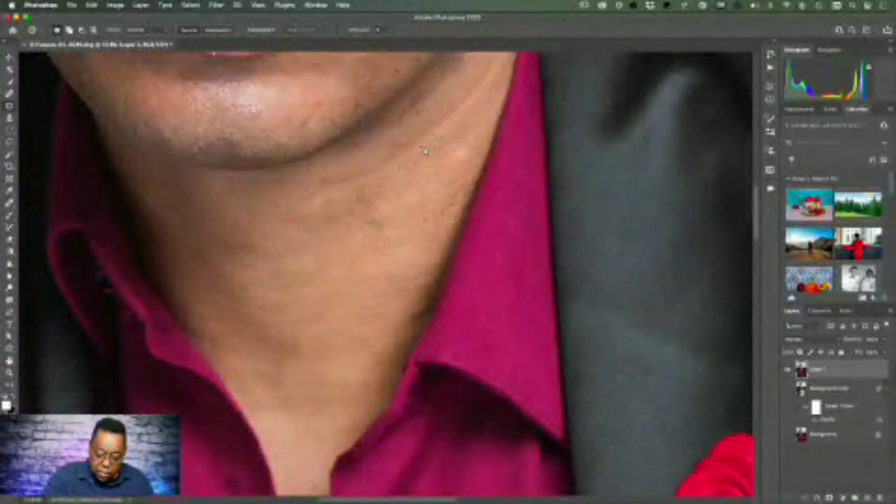
{"action": "mouse_move", "coordinate": [324, 189]}
{"action": "left_mouse_down"}
{"action": "mouse_move", "coordinate": [355, 194]}
{"action": "mouse_move", "coordinate": [441, 146]}
{"action": "left_mouse_up"}
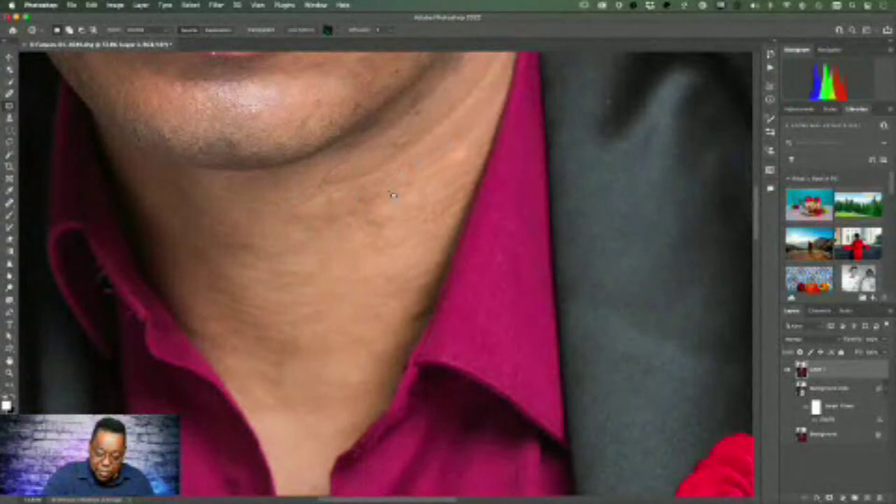
{"action": "mouse_move", "coordinate": [376, 196]}
{"action": "left_mouse_down"}
{"action": "mouse_move", "coordinate": [362, 223]}
{"action": "mouse_move", "coordinate": [385, 272]}
{"action": "mouse_move", "coordinate": [406, 250]}
{"action": "mouse_move", "coordinate": [358, 275]}
{"action": "left_mouse_up"}
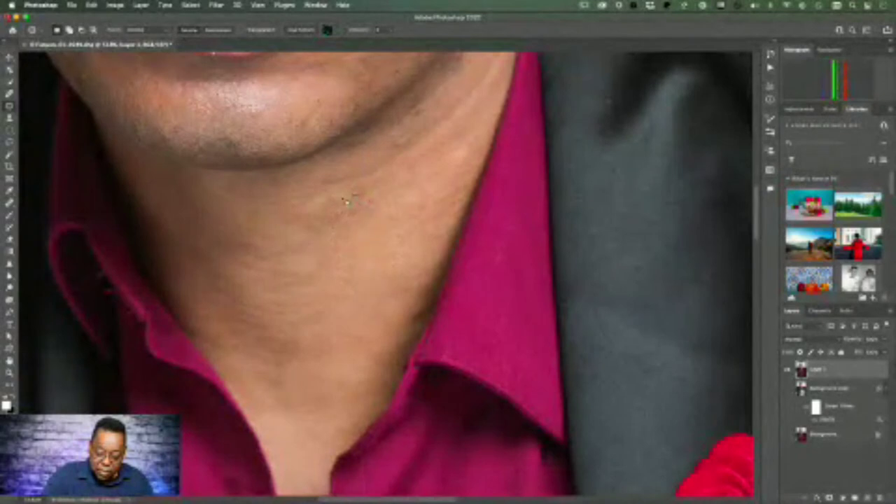
{"action": "left_click_drag", "start_coordinate": [347, 202], "coordinate": [353, 243]}
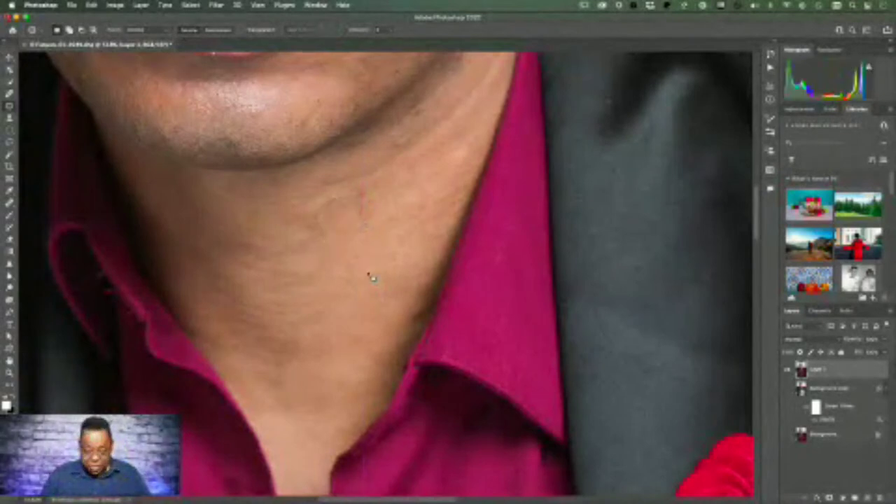
{"action": "scroll", "coordinate": [369, 274], "scroll_direction": "down", "scroll_amount": 3}
{"action": "scroll", "coordinate": [337, 216], "scroll_direction": "up", "scroll_amount": 3}
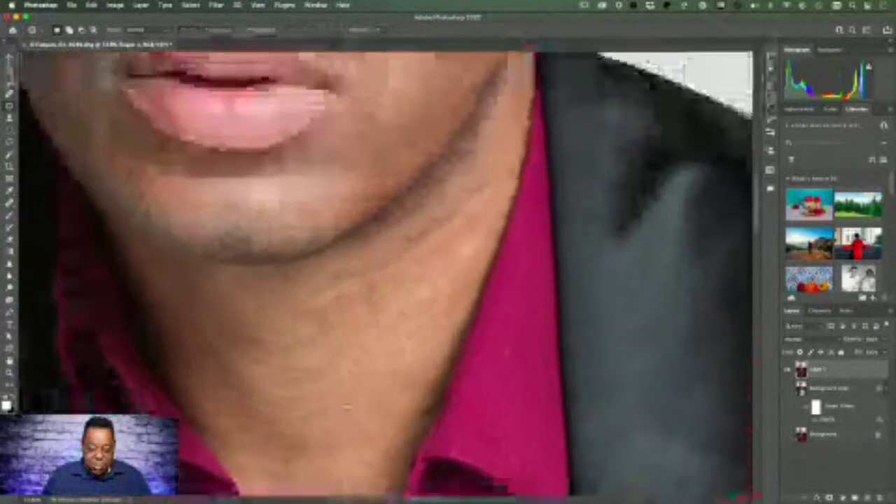
{"action": "scroll", "coordinate": [346, 405], "scroll_direction": "down", "scroll_amount": 3}
{"action": "scroll", "coordinate": [330, 274], "scroll_direction": "up", "scroll_amount": 3}
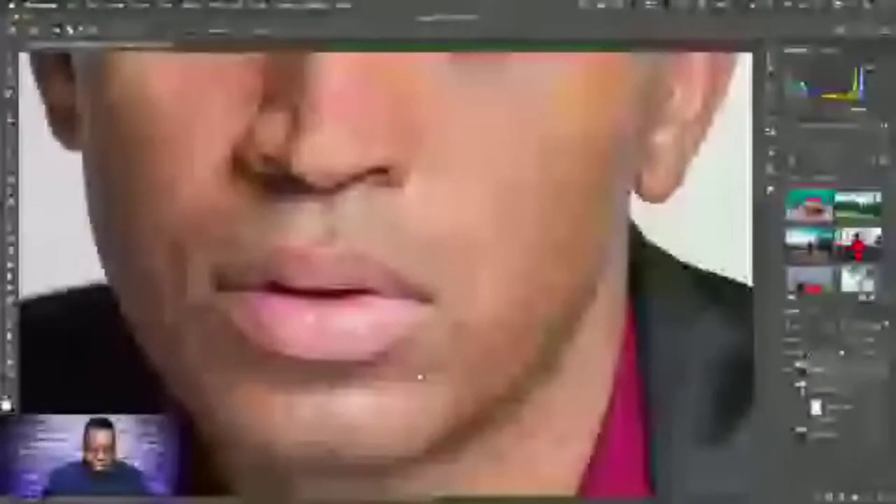
{"action": "scroll", "coordinate": [420, 377], "scroll_direction": "down", "scroll_amount": 3}
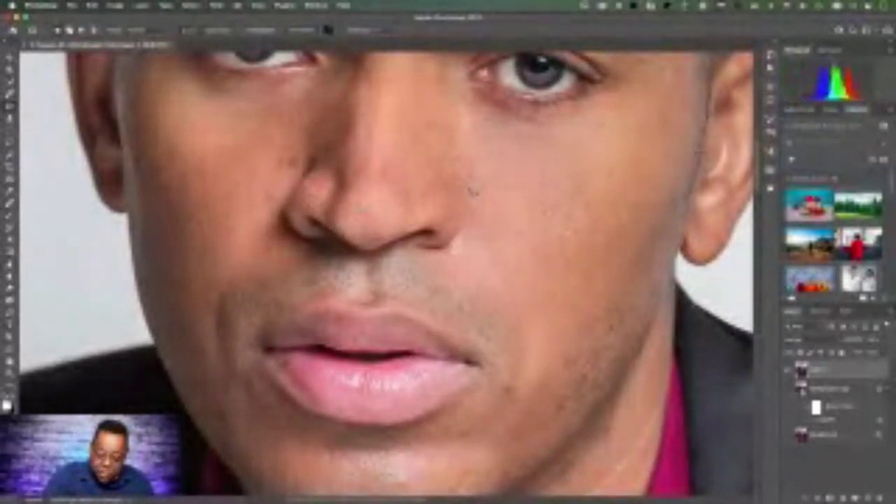
{"action": "scroll", "coordinate": [570, 287], "scroll_direction": "down", "scroll_amount": 5}
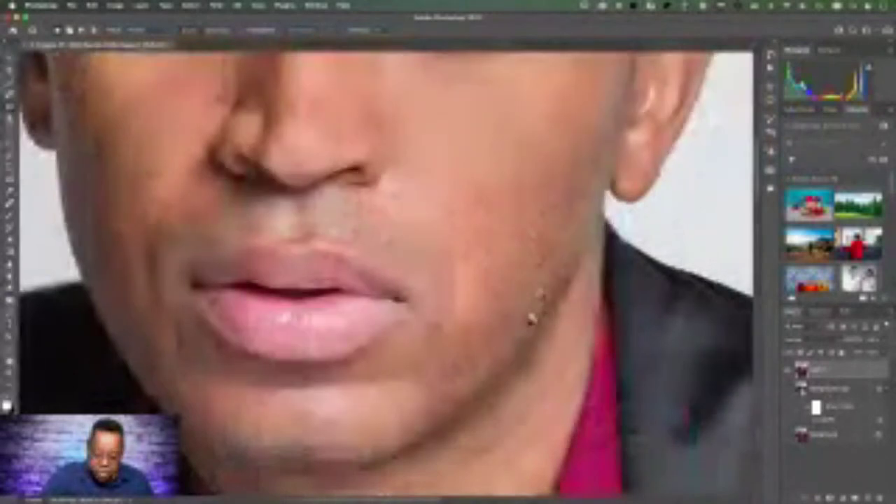
{"action": "scroll", "coordinate": [537, 304], "scroll_direction": "up", "scroll_amount": 1}
{"action": "scroll", "coordinate": [385, 273], "scroll_direction": "up", "scroll_amount": 8}
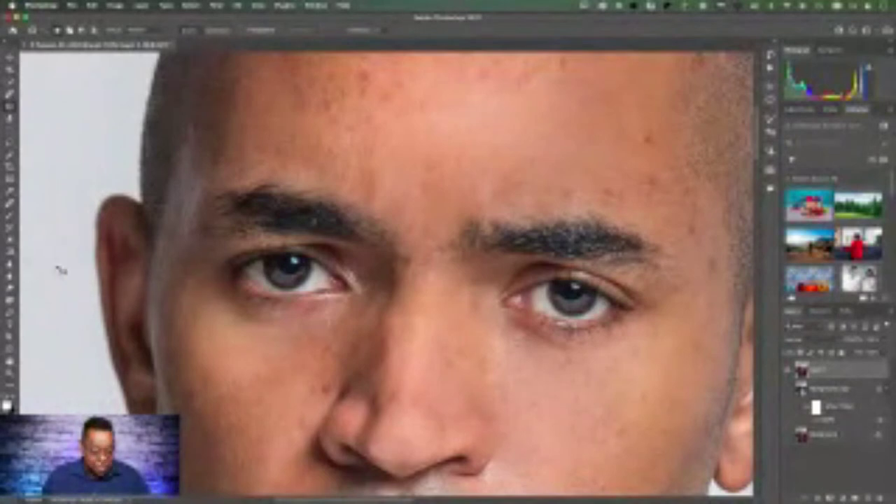
{"action": "left_click", "coordinate": [10, 277]}
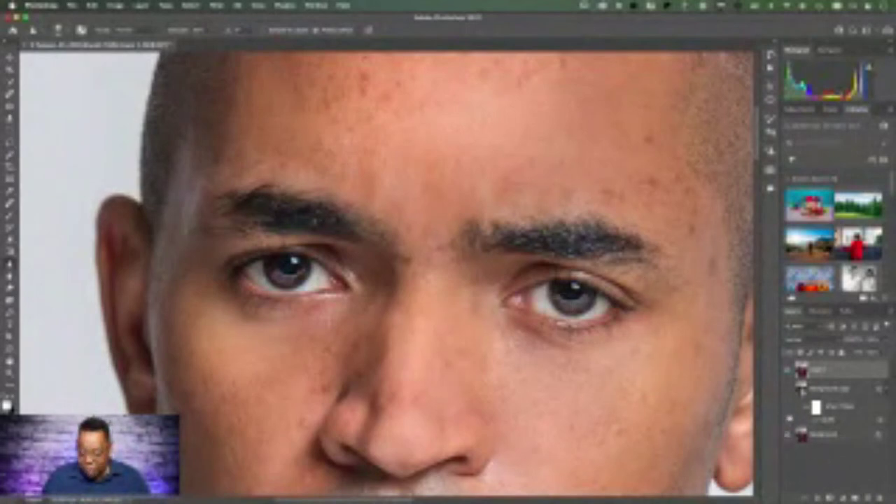
{"action": "left_click", "coordinate": [790, 373]}
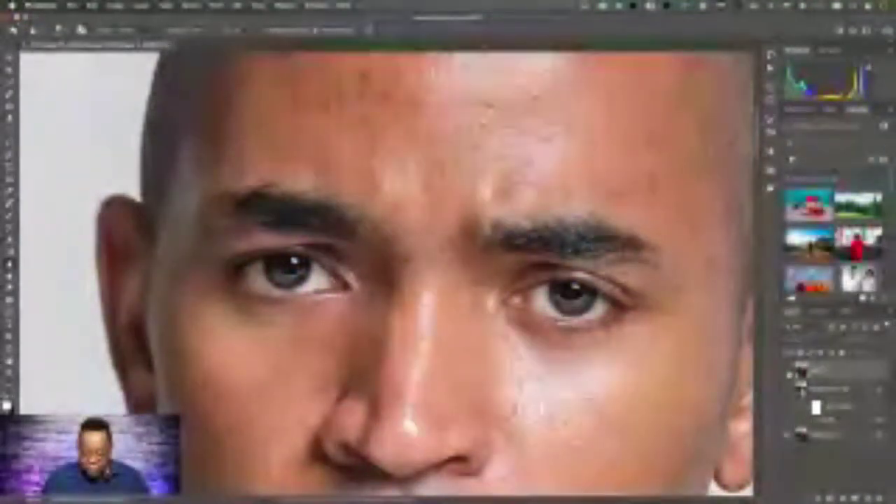
{"action": "left_click", "coordinate": [789, 374]}
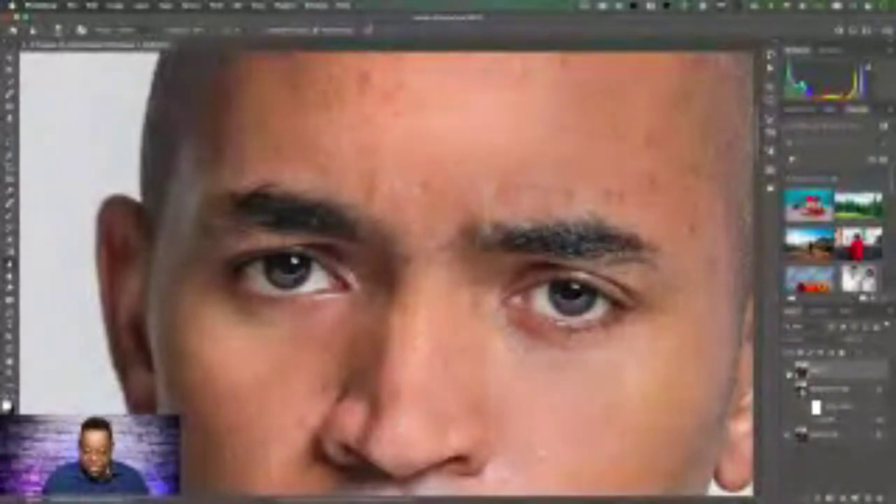
{"action": "left_click", "coordinate": [789, 373]}
{"action": "left_click", "coordinate": [790, 373]}
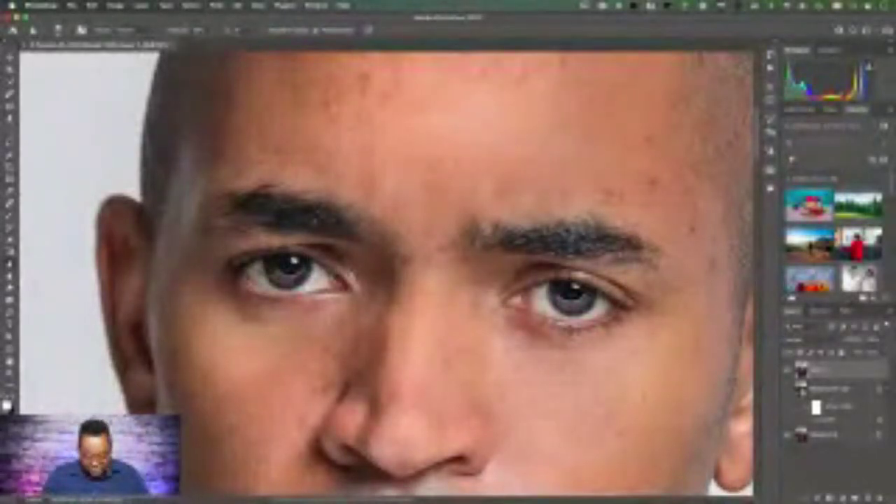
{"action": "key", "text": "super+0"}
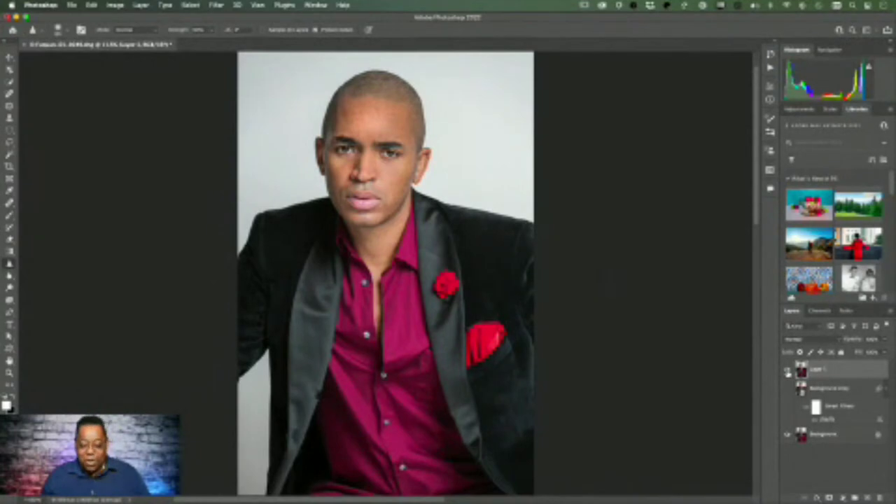
{"action": "left_click", "coordinate": [787, 372]}
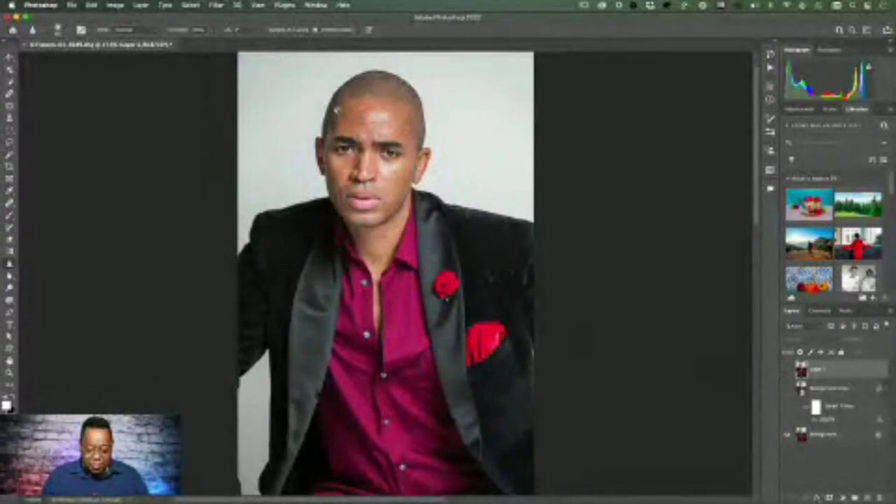
{"action": "left_click", "coordinate": [787, 371]}
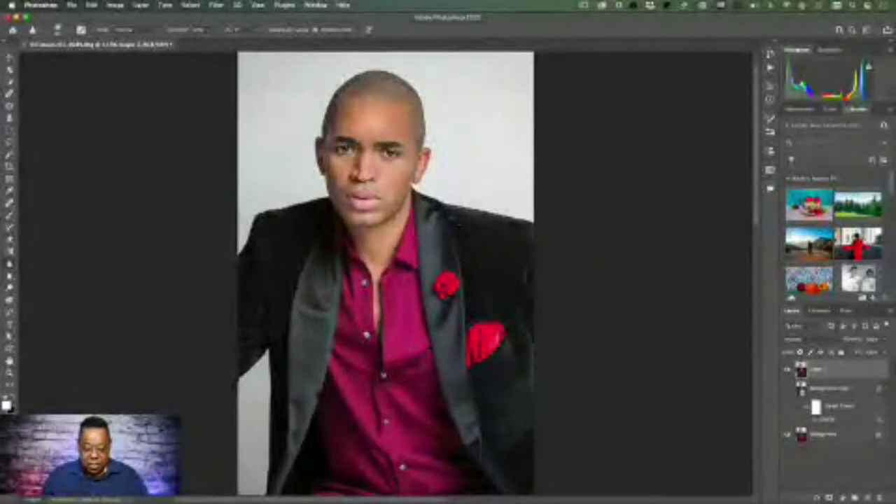
{"action": "key", "text": "z"}
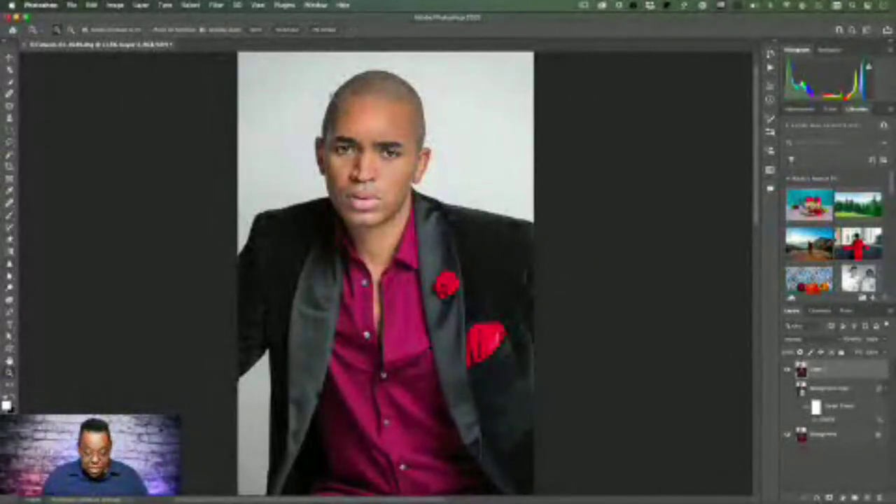
Zoom in on the face and toggle the retouch layer off and on several times, leaving it visible
{"action": "left_click", "coordinate": [339, 116]}
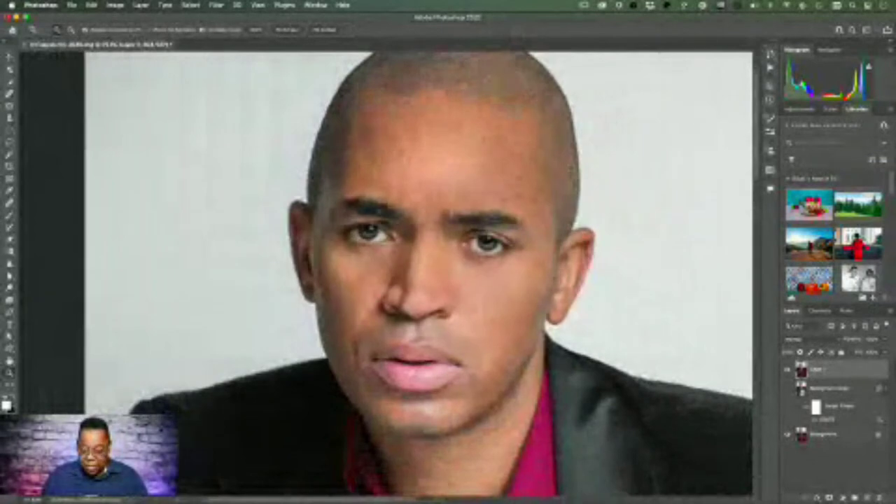
{"action": "left_click", "coordinate": [788, 371]}
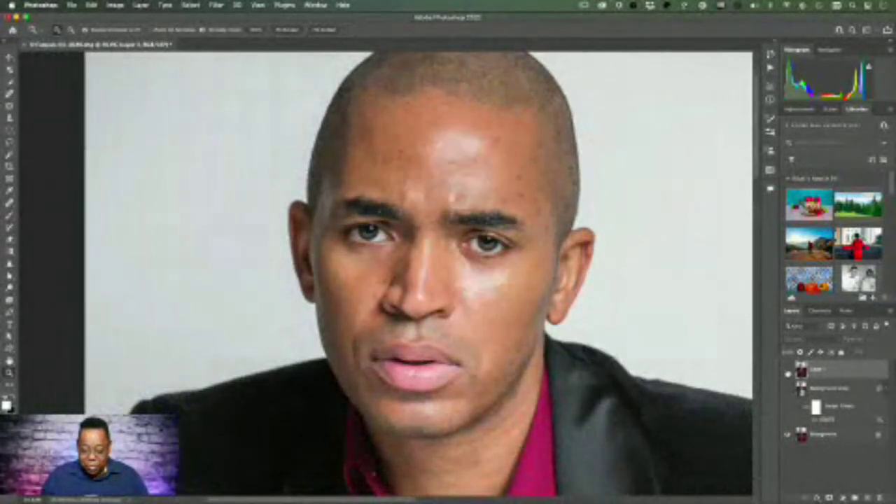
{"action": "left_click", "coordinate": [788, 371]}
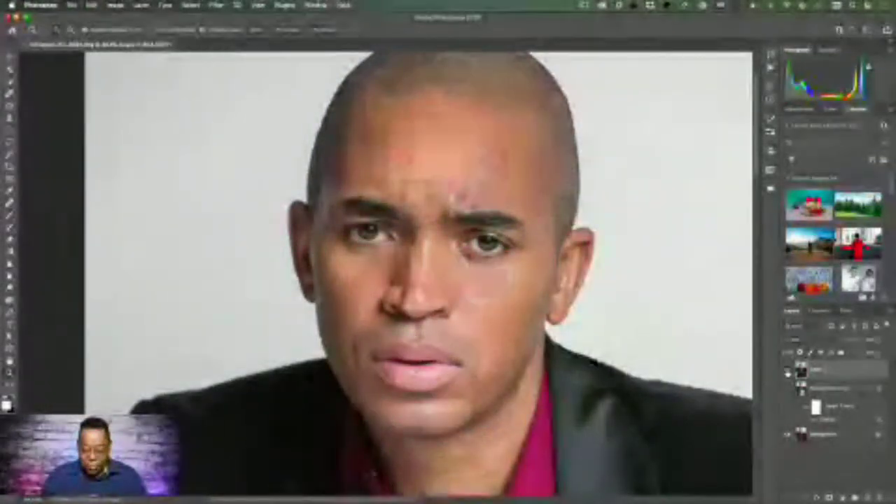
{"action": "left_click", "coordinate": [789, 371]}
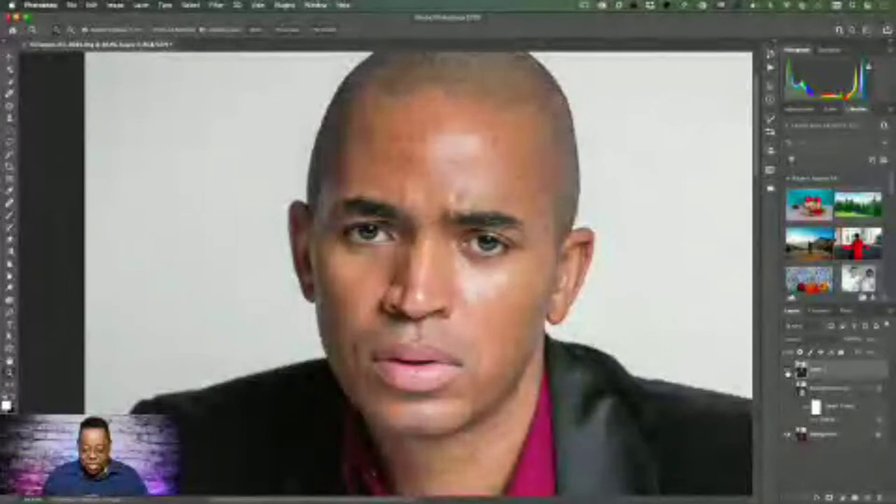
{"action": "left_click", "coordinate": [789, 371]}
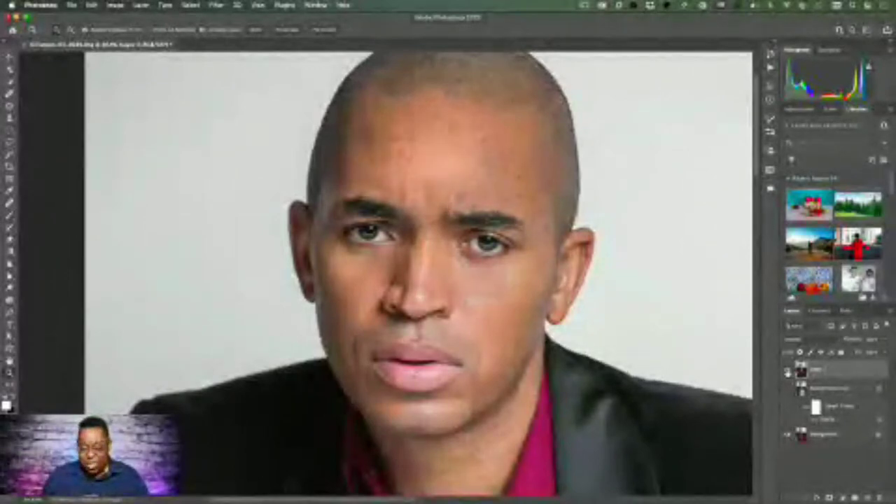
{"action": "left_click", "coordinate": [789, 372]}
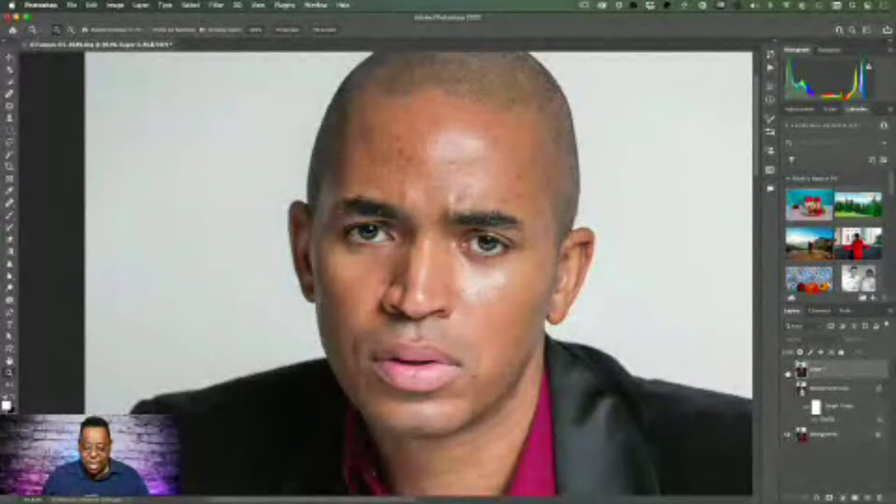
{"action": "left_click", "coordinate": [788, 371]}
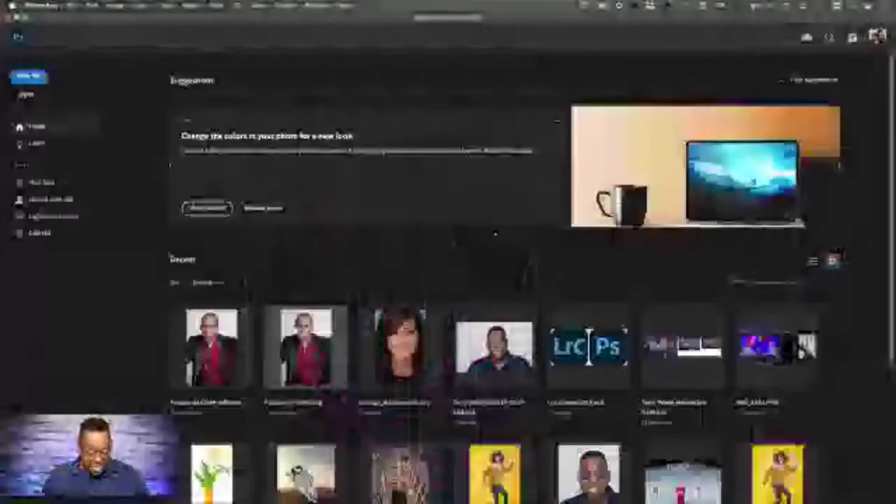
Switch from Photoshop to Lightroom Classic with Cmd+Tab
{"action": "key", "text": "super+Tab"}
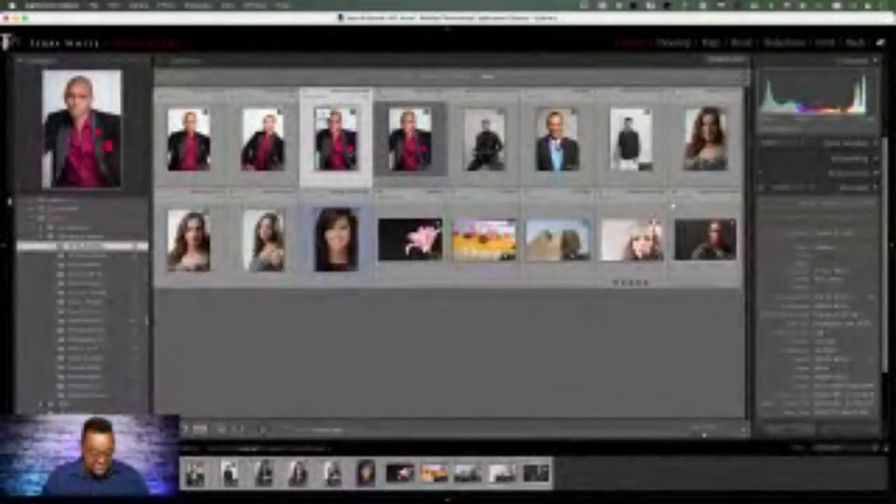
After a full-screen preview, select the long-haired woman's three portraits and open the first one large
{"action": "key", "text": "f"}
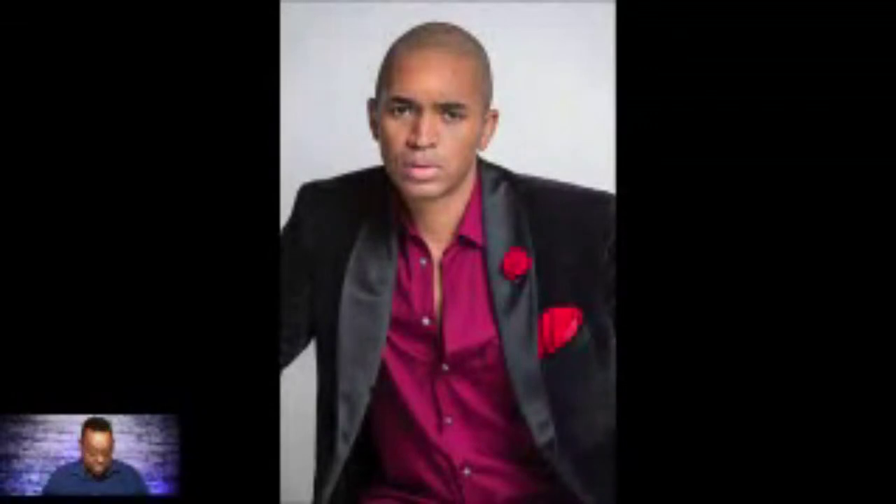
{"action": "key", "text": "f"}
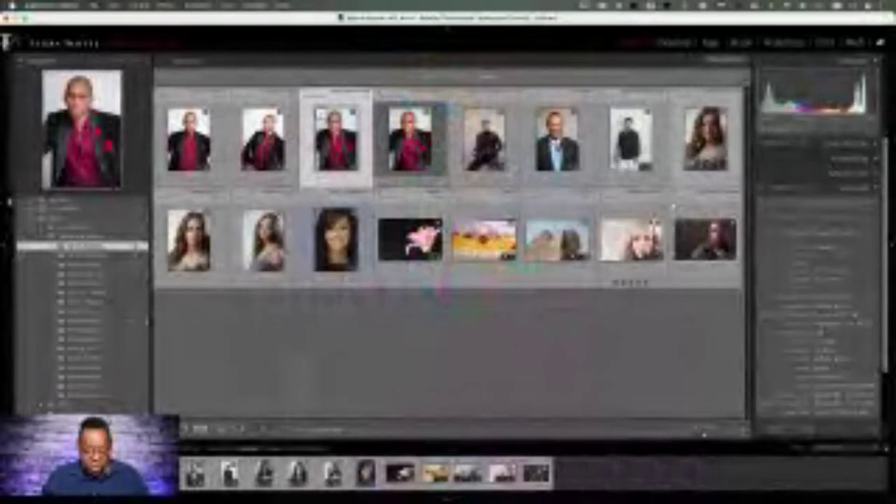
{"action": "left_click", "coordinate": [705, 139]}
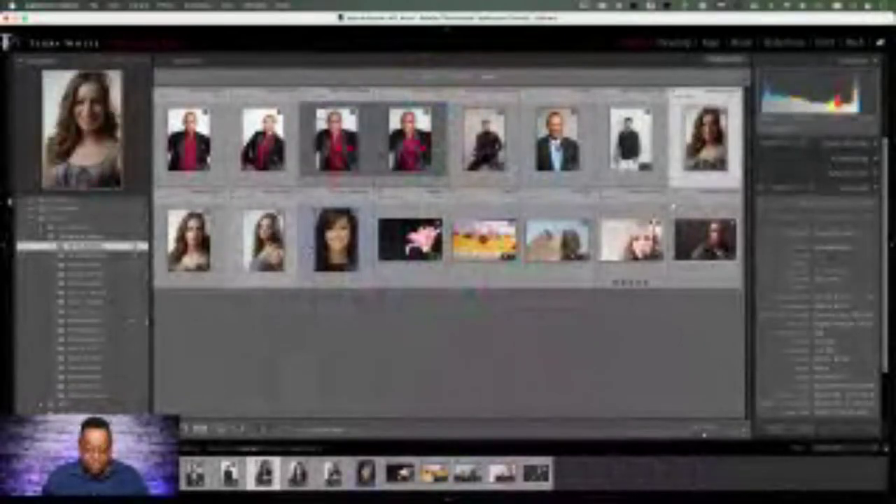
{"action": "key", "text": "shift+Right"}
{"action": "key", "text": "shift+Right"}
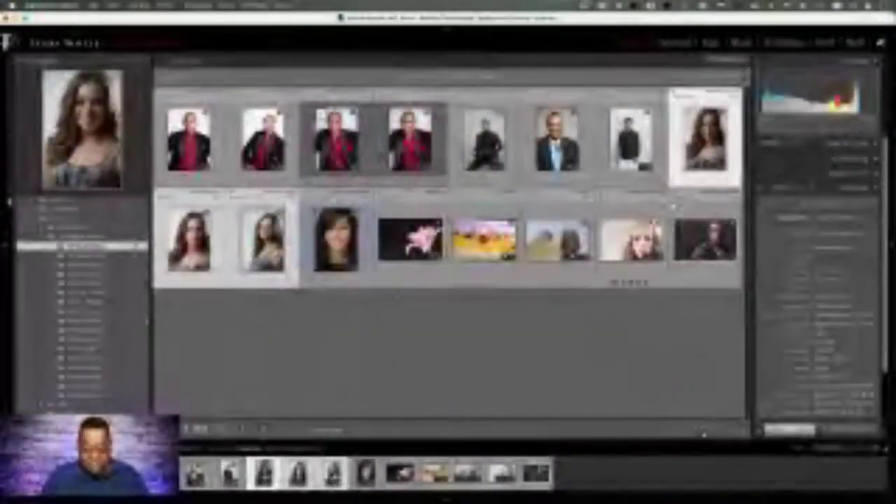
{"action": "key", "text": "e"}
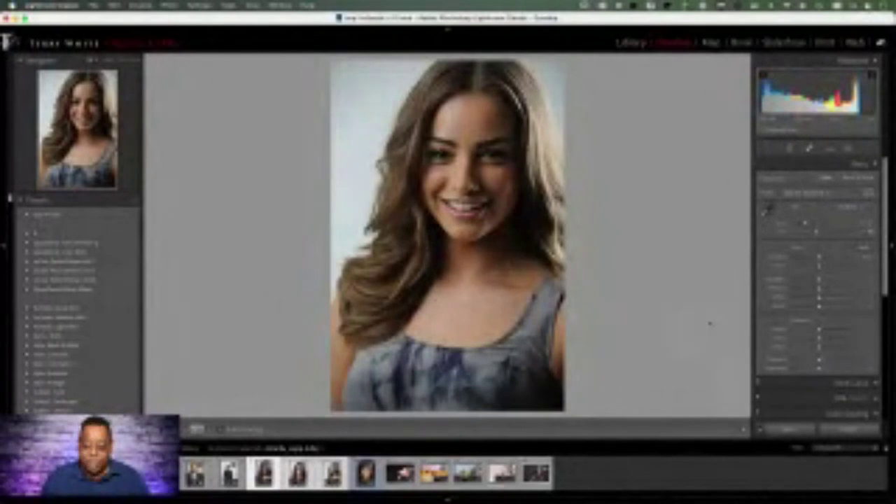
Apply the Previous develop settings to the woman's portrait and turn on Auto Sync
{"action": "left_click", "coordinate": [763, 430]}
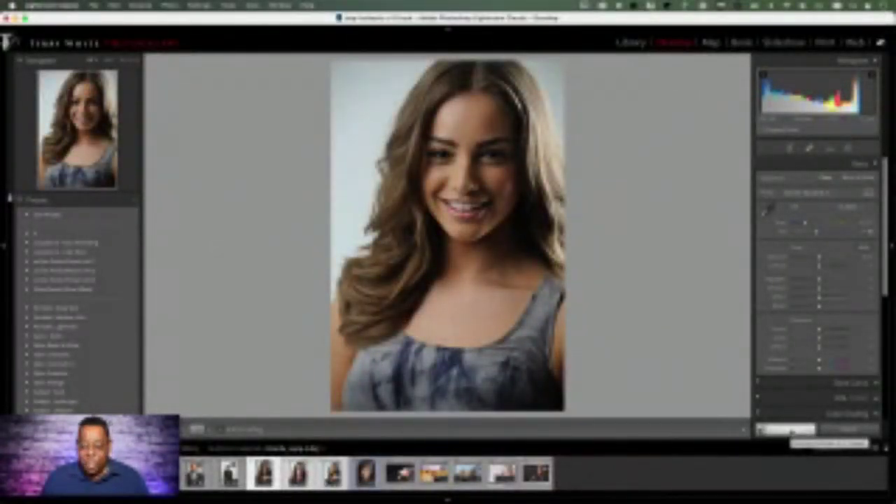
{"action": "left_click", "coordinate": [790, 430]}
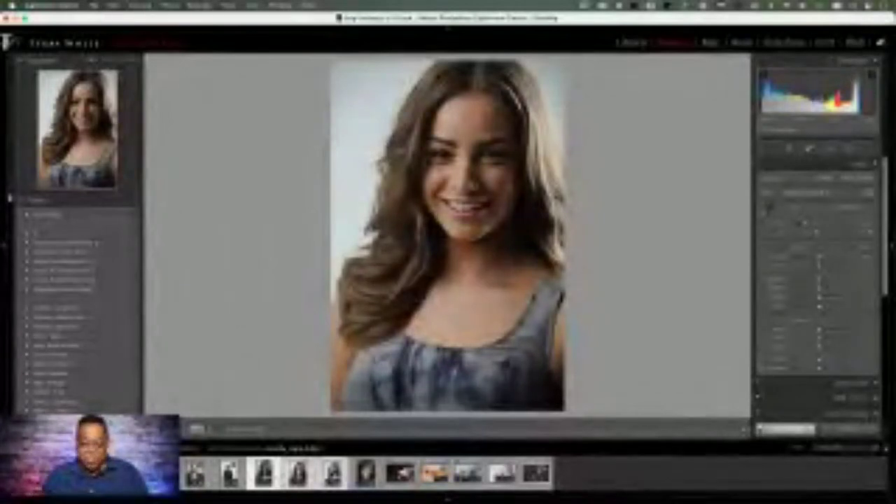
{"action": "scroll", "coordinate": [816, 280], "scroll_direction": "down", "scroll_amount": 5}
{"action": "scroll", "coordinate": [816, 280], "scroll_direction": "up", "scroll_amount": 5}
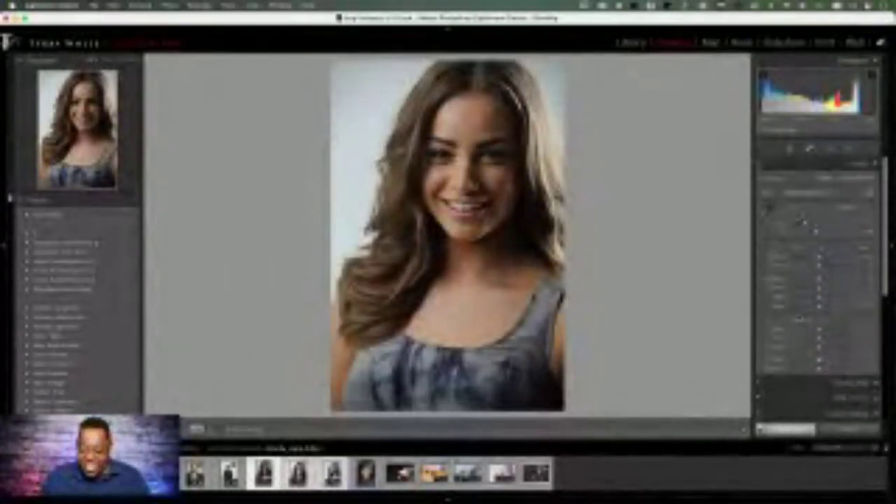
Set white balance by sampling the grey background, apply a WB preset, then Auto tone all three portraits
{"action": "left_click", "coordinate": [769, 209]}
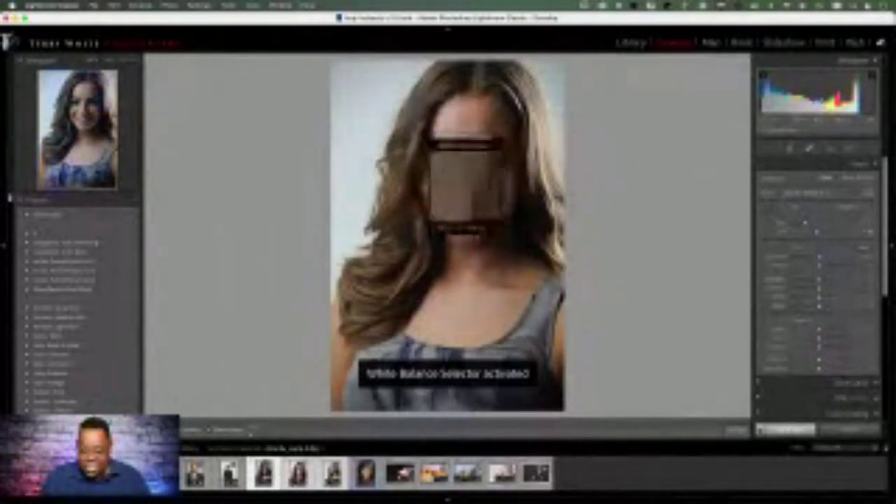
{"action": "left_click", "coordinate": [359, 93]}
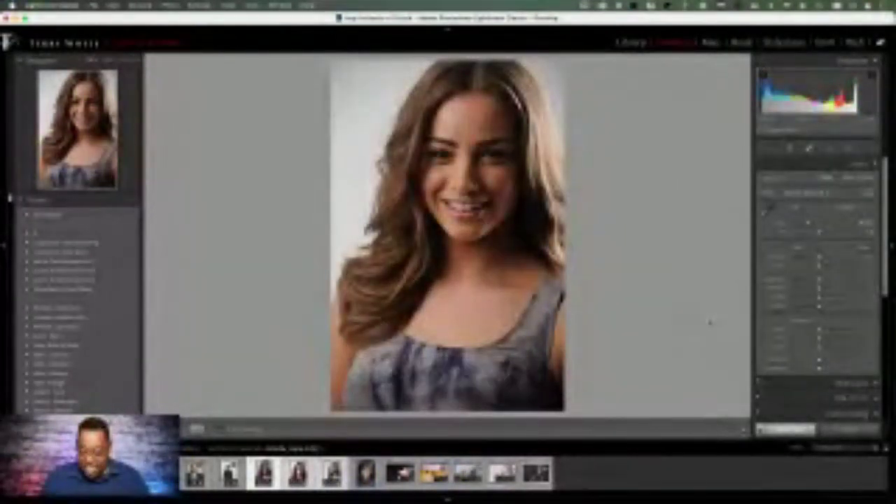
{"action": "left_click", "coordinate": [814, 193]}
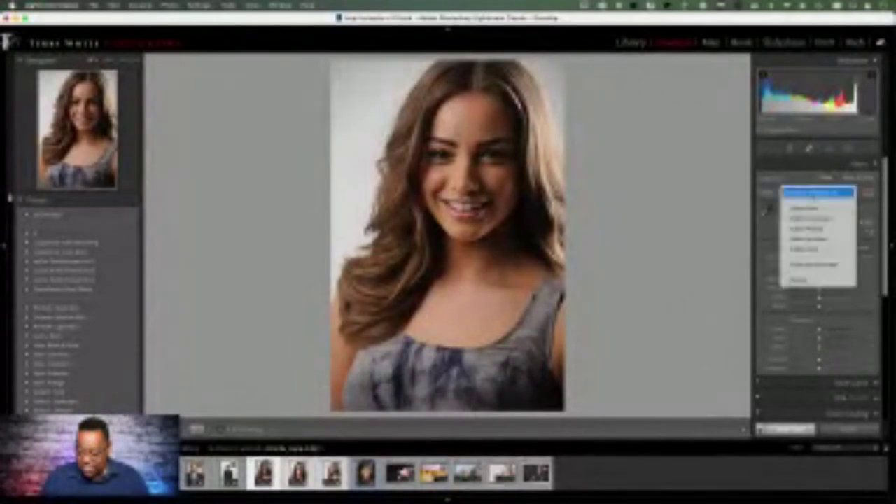
{"action": "left_click", "coordinate": [820, 238]}
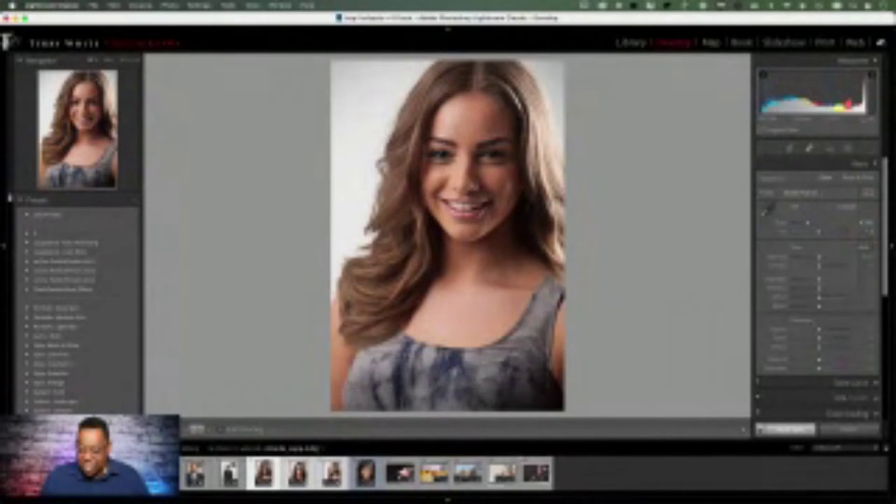
{"action": "left_click", "coordinate": [863, 250]}
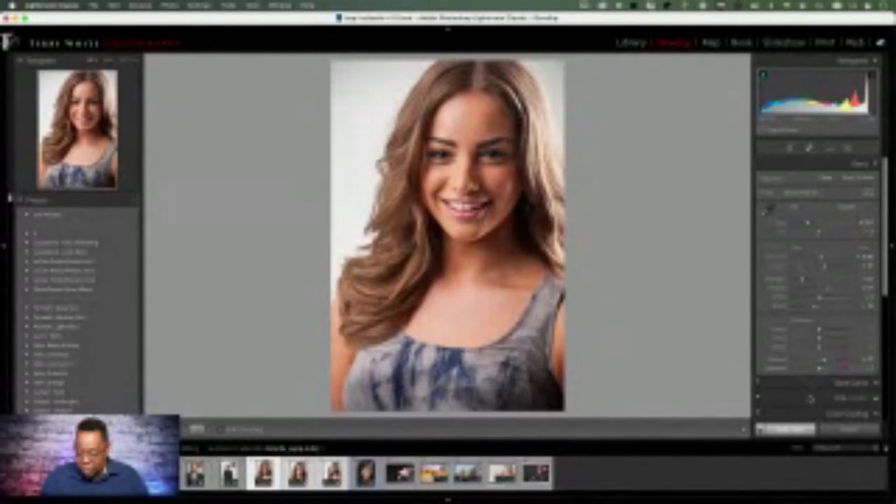
Adjust Saturation and Blacks for the three portraits, then review the side-pose and front-facing shots
{"action": "left_click", "coordinate": [821, 368]}
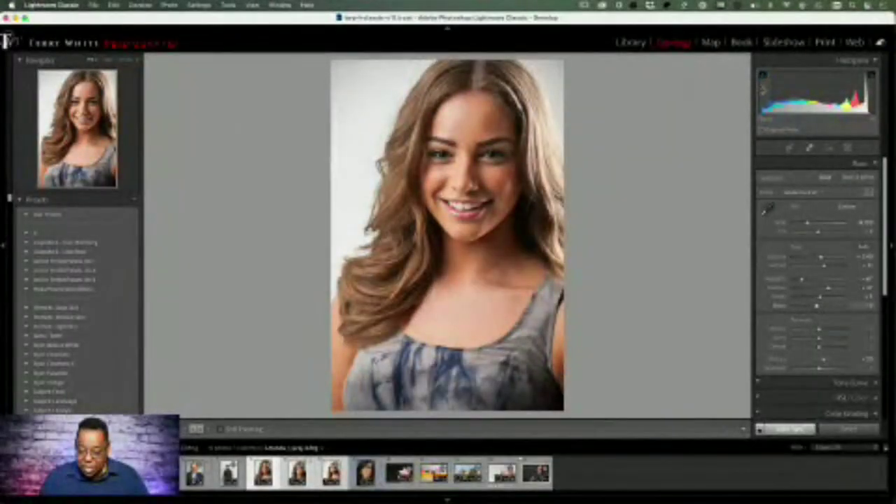
{"action": "key", "text": "minus"}
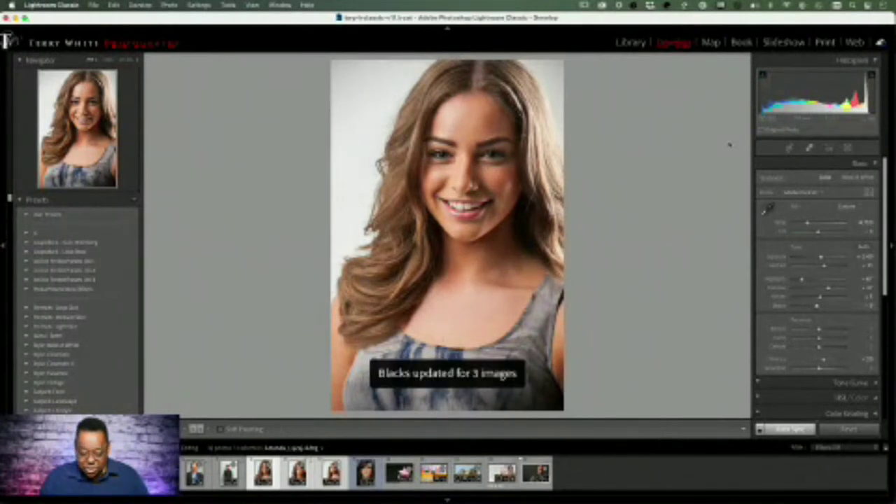
{"action": "key", "text": "Right"}
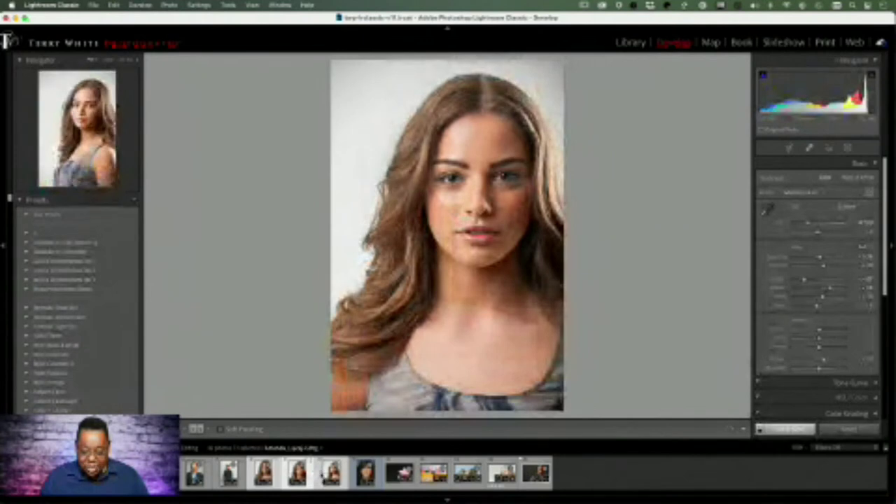
{"action": "left_click", "coordinate": [322, 475]}
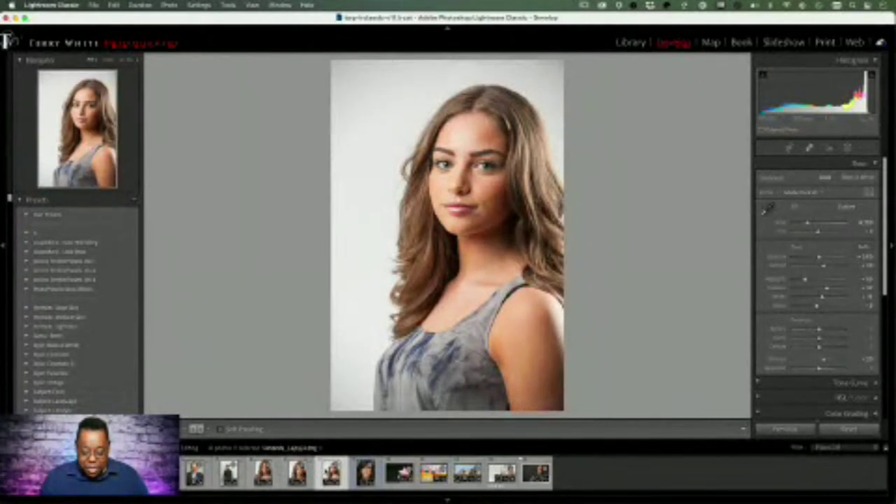
{"action": "left_click", "coordinate": [298, 474]}
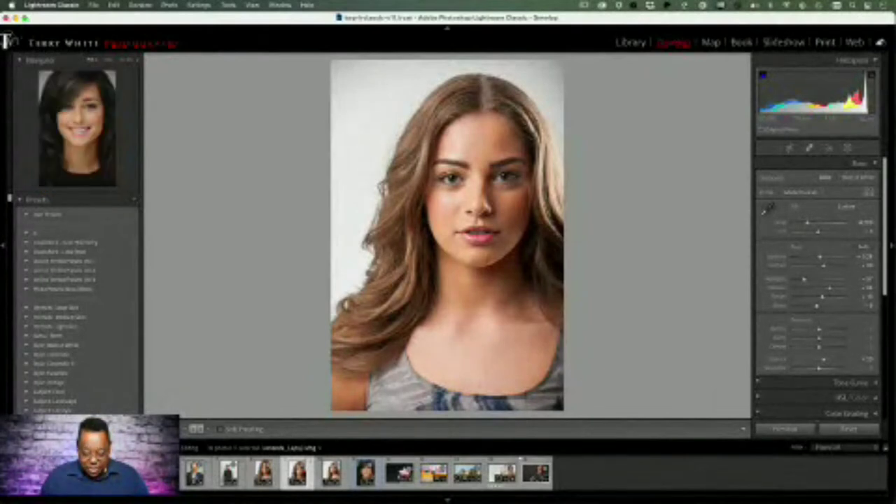
Open the dark-haired woman's portrait, set its white balance with the sampler and a preset, and Auto tone it
{"action": "left_click", "coordinate": [370, 475]}
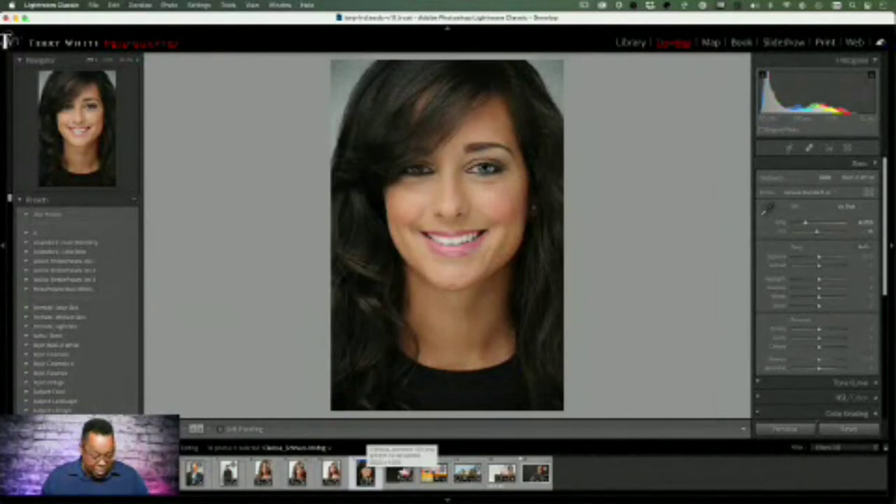
{"action": "left_click", "coordinate": [768, 208]}
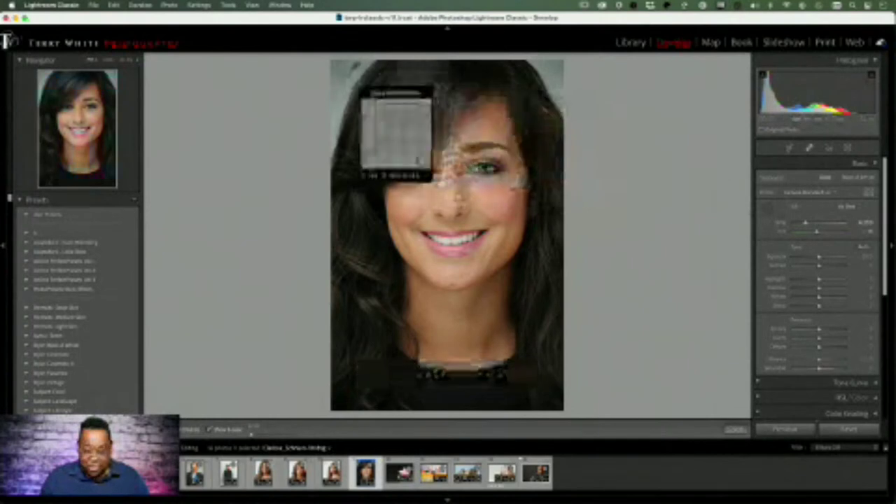
{"action": "left_click", "coordinate": [363, 93]}
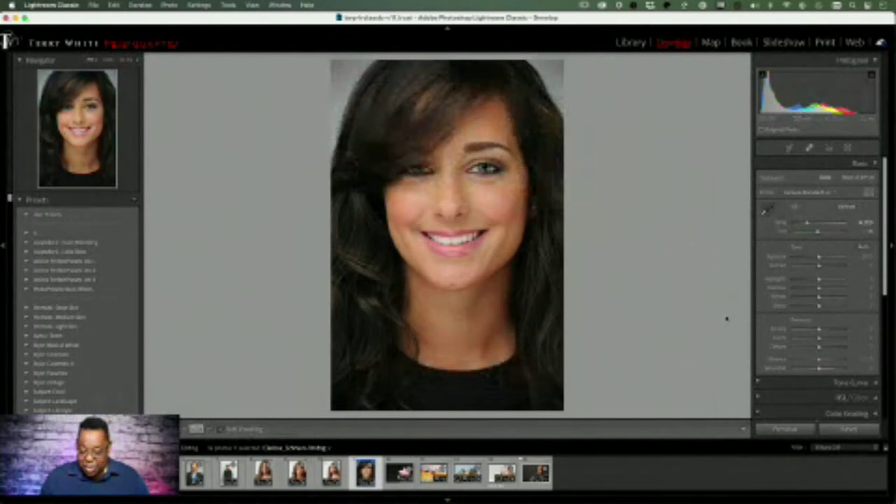
{"action": "left_click", "coordinate": [816, 193]}
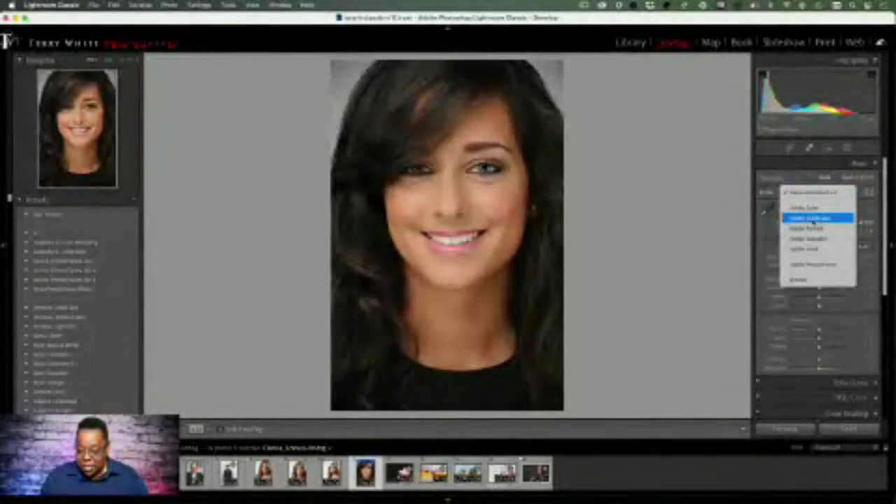
{"action": "left_click", "coordinate": [812, 228]}
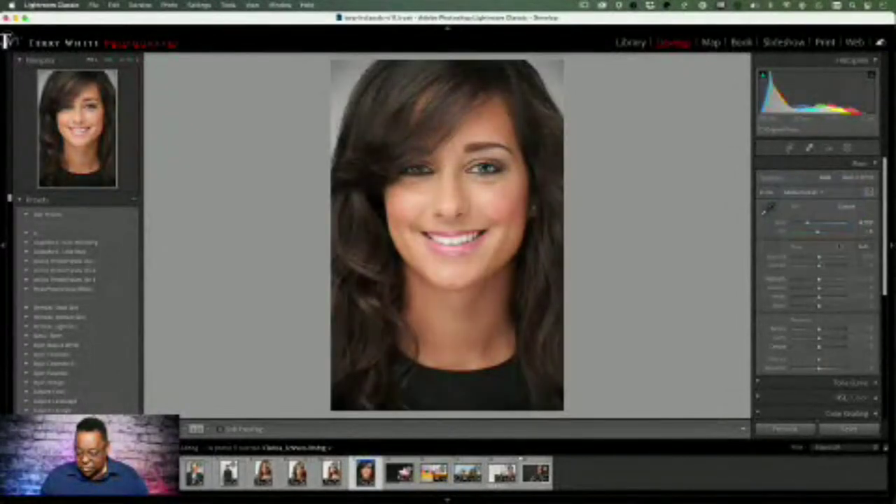
{"action": "key", "text": "super+u"}
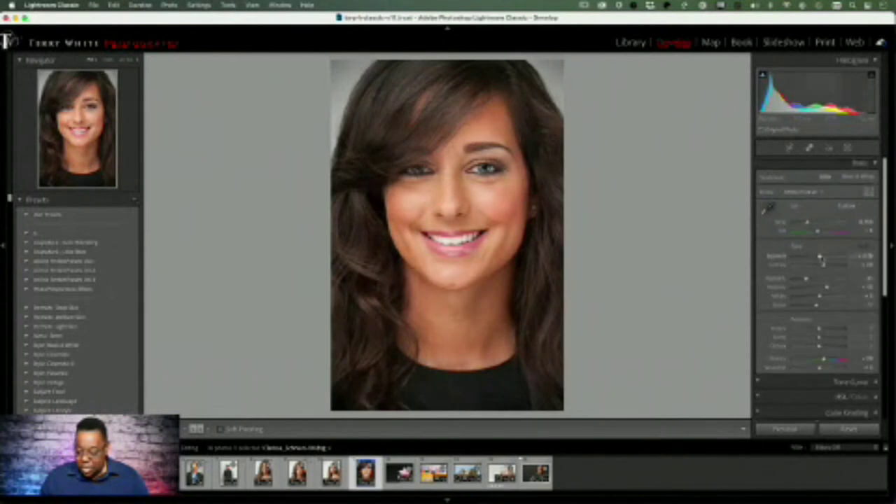
Raise the exposure slightly, enable lens profile corrections, and return to the Library grid
{"action": "left_click_drag", "start_coordinate": [826, 257], "coordinate": [823, 261]}
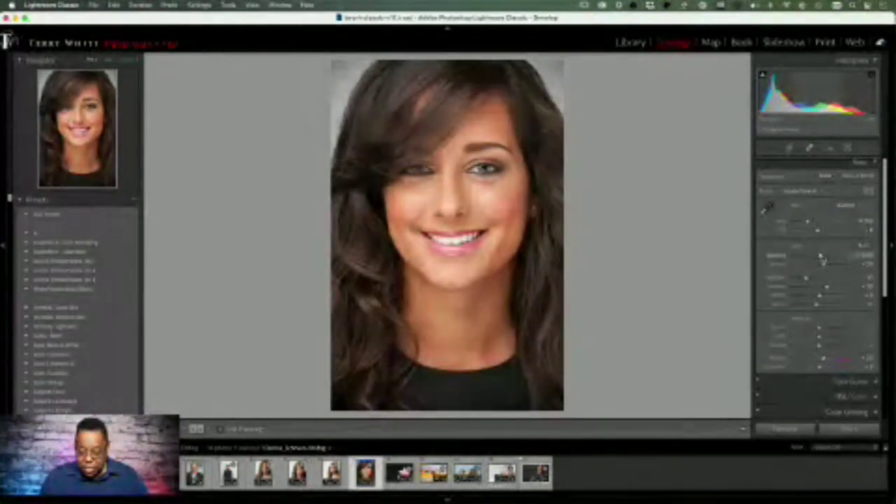
{"action": "scroll", "coordinate": [818, 370], "scroll_direction": "down", "scroll_amount": 5}
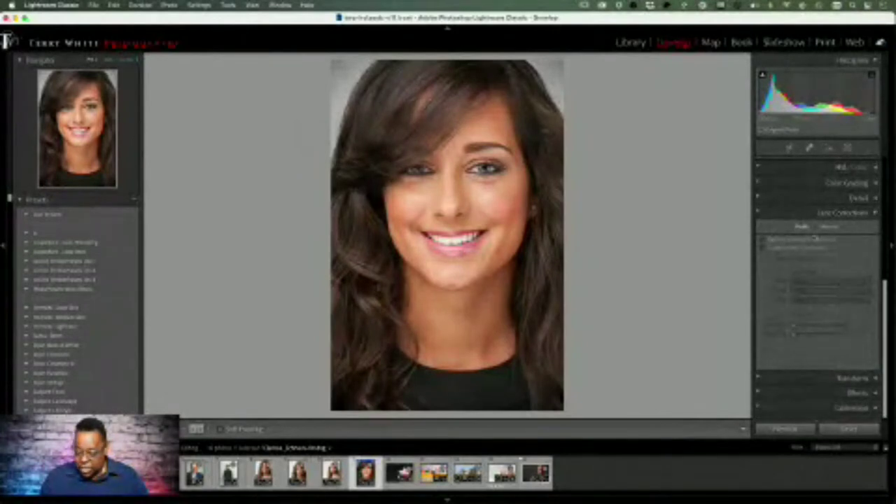
{"action": "left_click", "coordinate": [790, 249]}
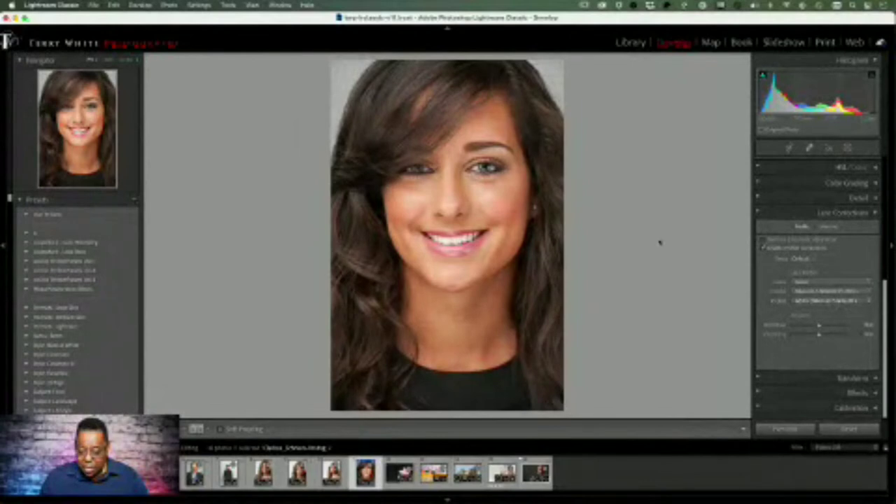
{"action": "key", "text": "g"}
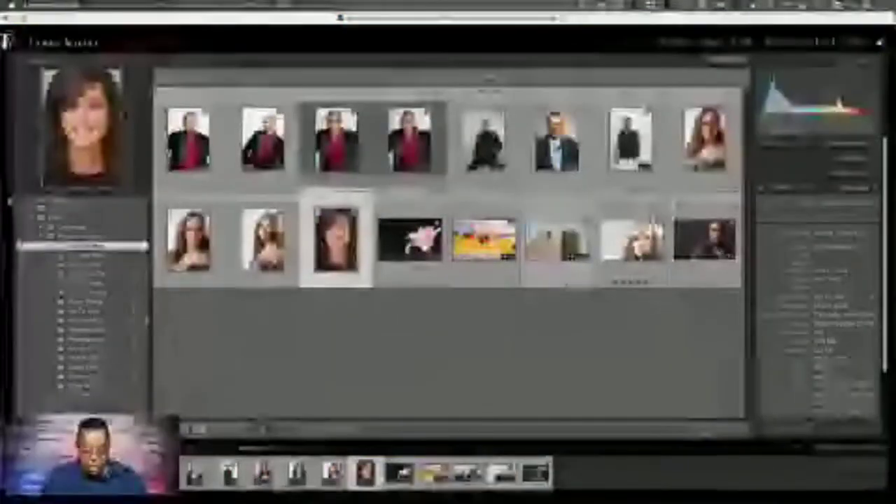
Open the portrait in Photoshop, duplicate the Background layer, and zoom in close on the eyes
{"action": "key", "text": "super+e"}
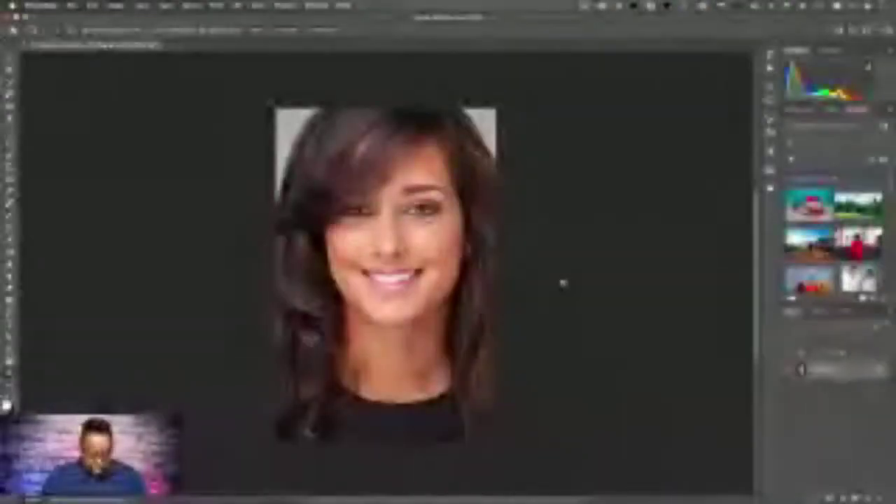
{"action": "key", "text": "super+plus"}
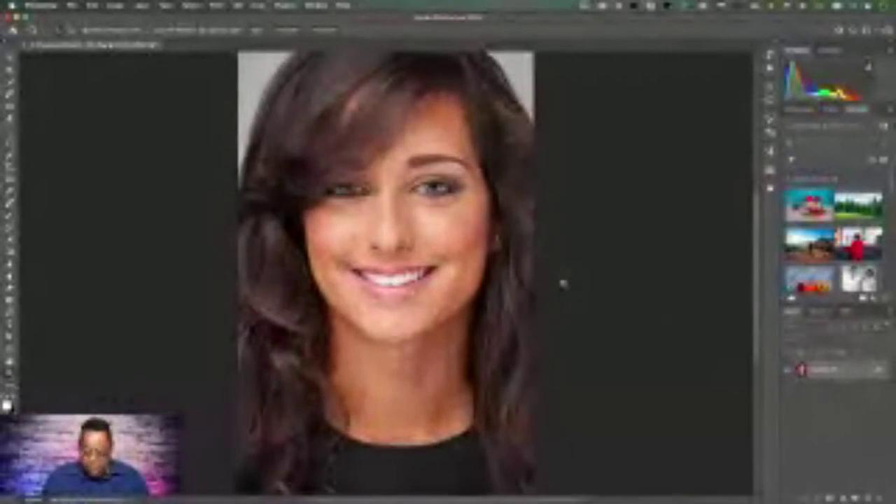
{"action": "left_click_drag", "start_coordinate": [842, 373], "coordinate": [867, 499]}
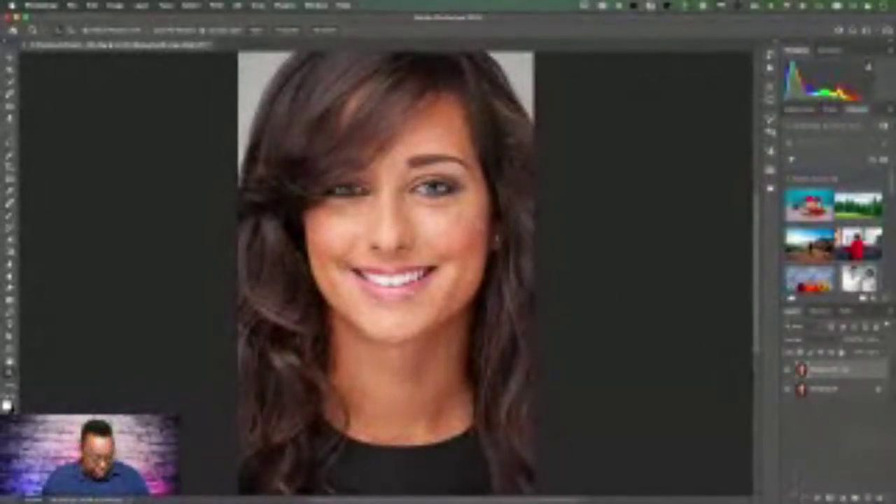
{"action": "left_click_drag", "start_coordinate": [416, 188], "coordinate": [476, 184]}
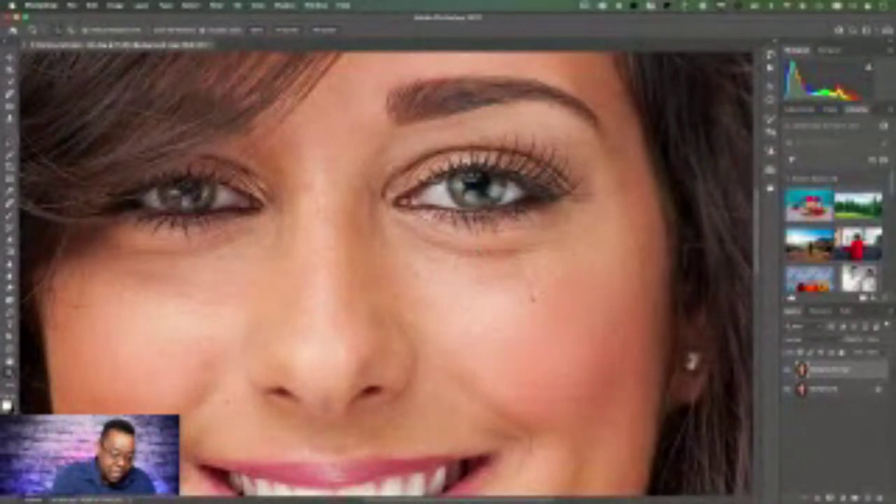
Patch the lined skin under the right eye with smoother nearby skin using the Patch tool
{"action": "left_click", "coordinate": [10, 126]}
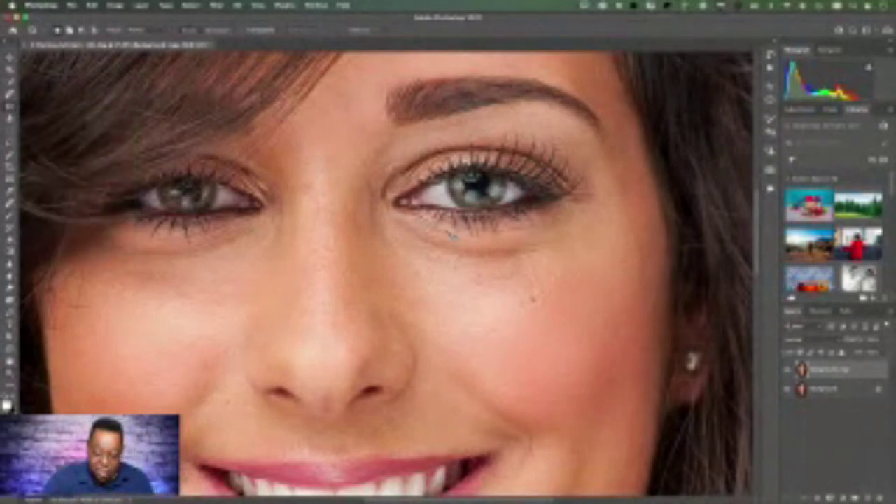
{"action": "mouse_move", "coordinate": [389, 222]}
{"action": "left_mouse_down"}
{"action": "mouse_move", "coordinate": [423, 280]}
{"action": "mouse_move", "coordinate": [470, 293]}
{"action": "mouse_move", "coordinate": [521, 296]}
{"action": "mouse_move", "coordinate": [549, 278]}
{"action": "mouse_move", "coordinate": [563, 251]}
{"action": "mouse_move", "coordinate": [548, 239]}
{"action": "mouse_move", "coordinate": [451, 237]}
{"action": "left_mouse_up"}
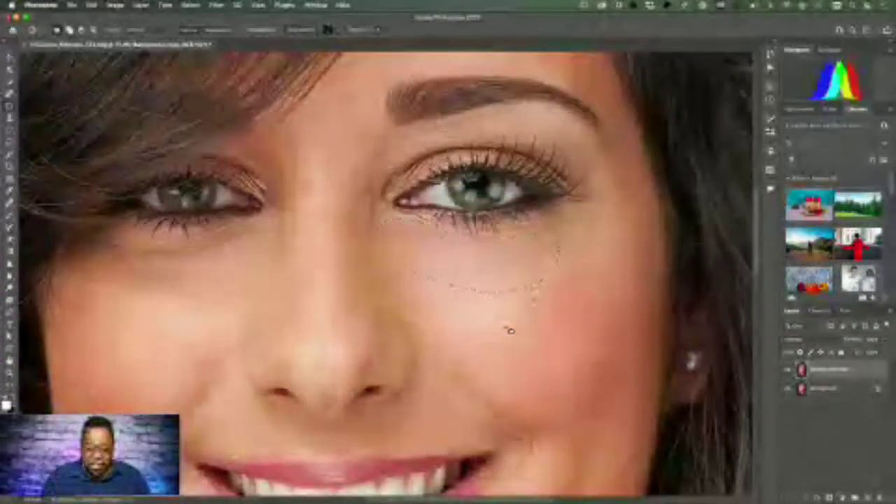
{"action": "left_click", "coordinate": [92, 5]}
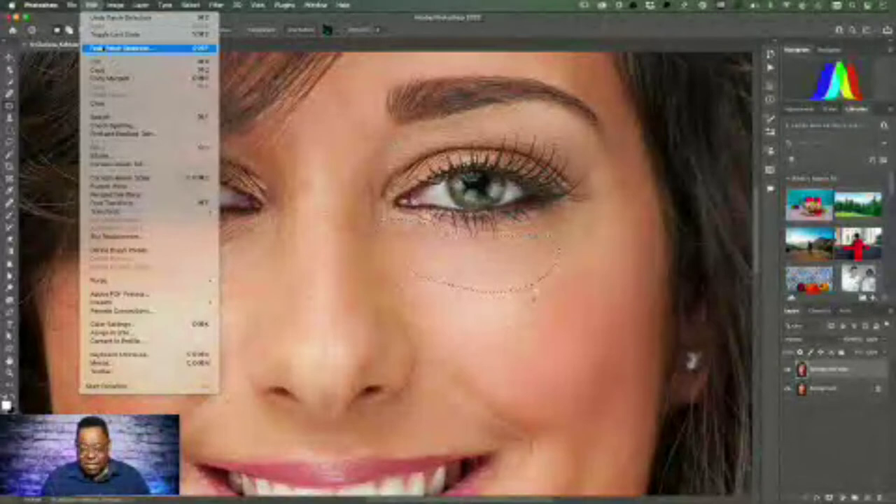
Fade the patch selection's opacity so some original under-eye skin texture shows through
{"action": "left_click", "coordinate": [102, 49]}
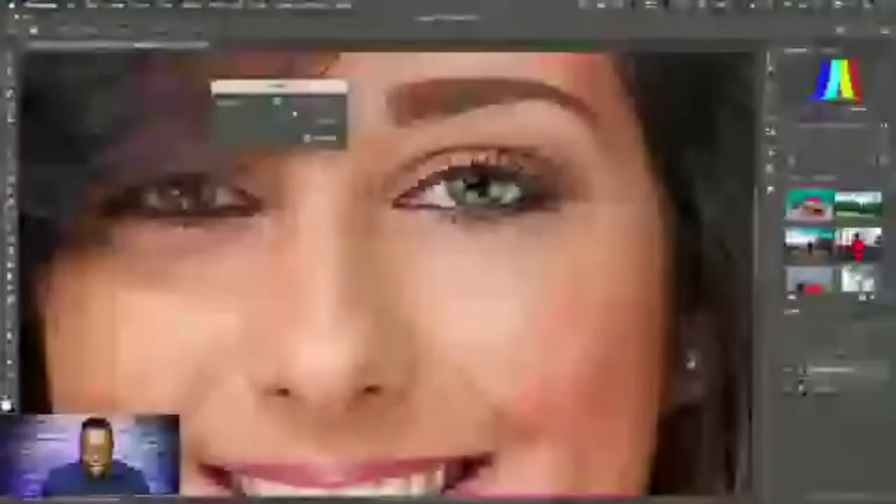
{"action": "left_click_drag", "start_coordinate": [280, 85], "coordinate": [626, 91]}
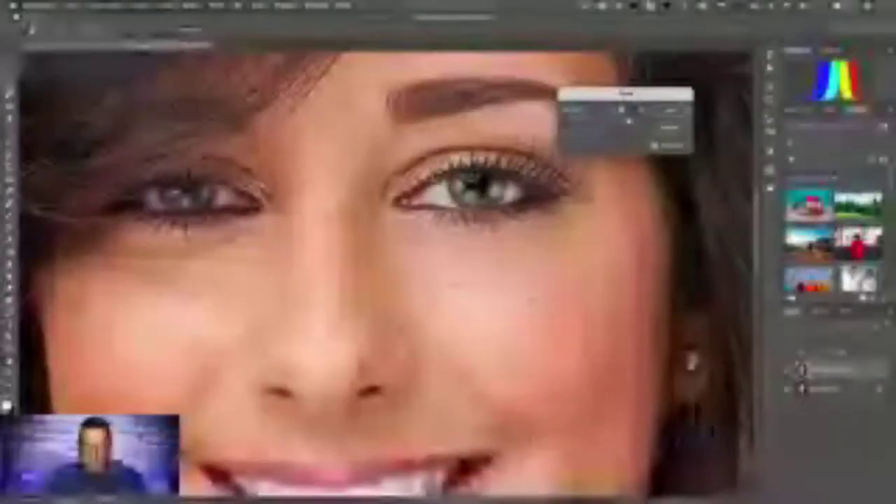
{"action": "left_click_drag", "start_coordinate": [566, 117], "coordinate": [607, 122]}
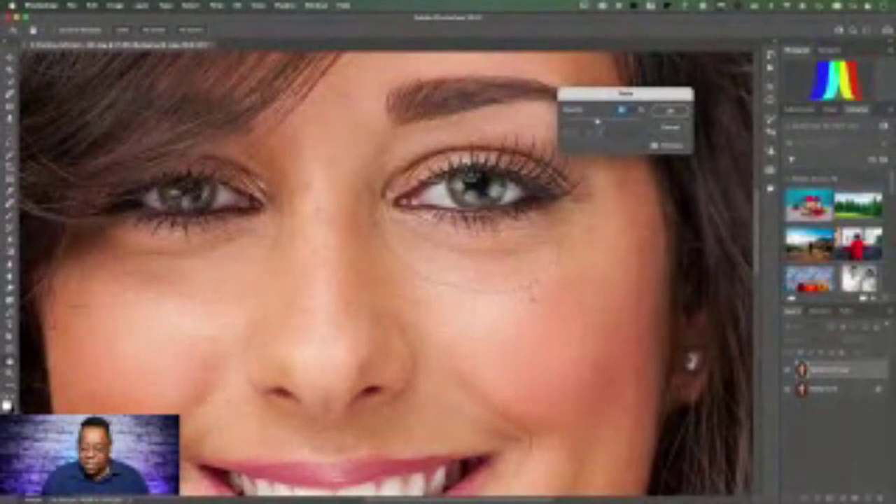
{"action": "left_click_drag", "start_coordinate": [598, 122], "coordinate": [605, 123]}
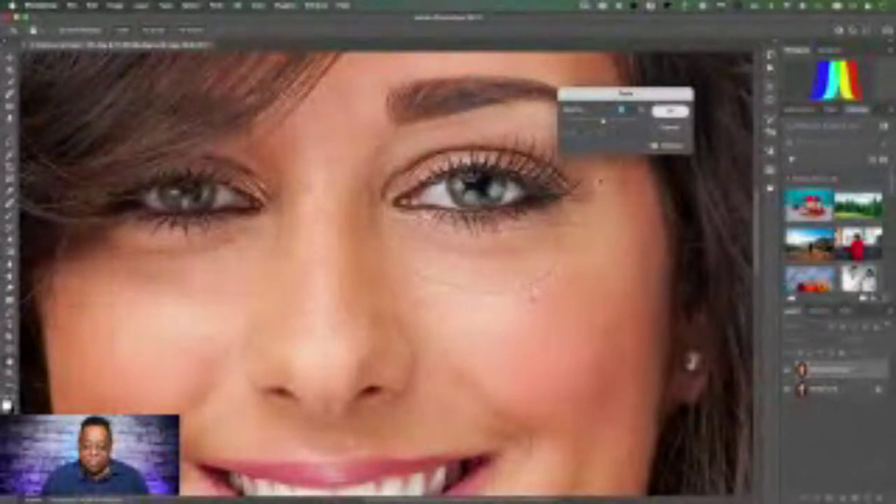
{"action": "left_click", "coordinate": [665, 110]}
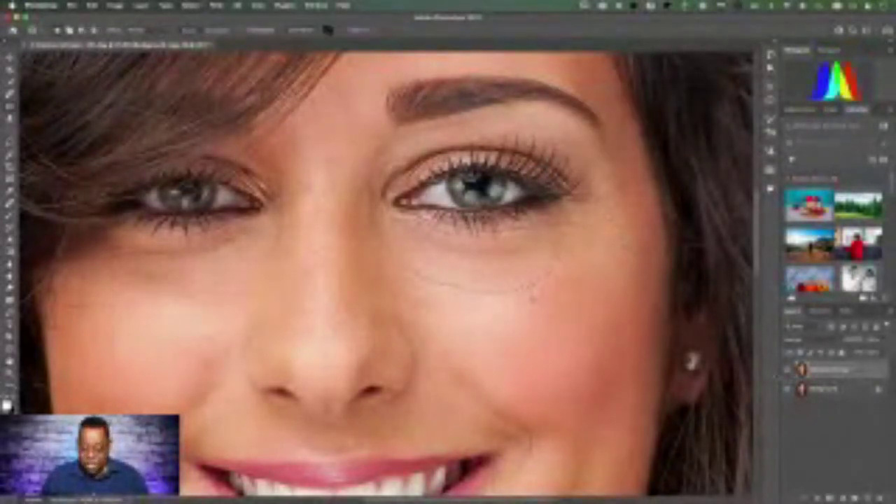
Compare the under-eye area with and without the retouch, then duplicate the retouched layer
{"action": "key", "text": "ctrl+z"}
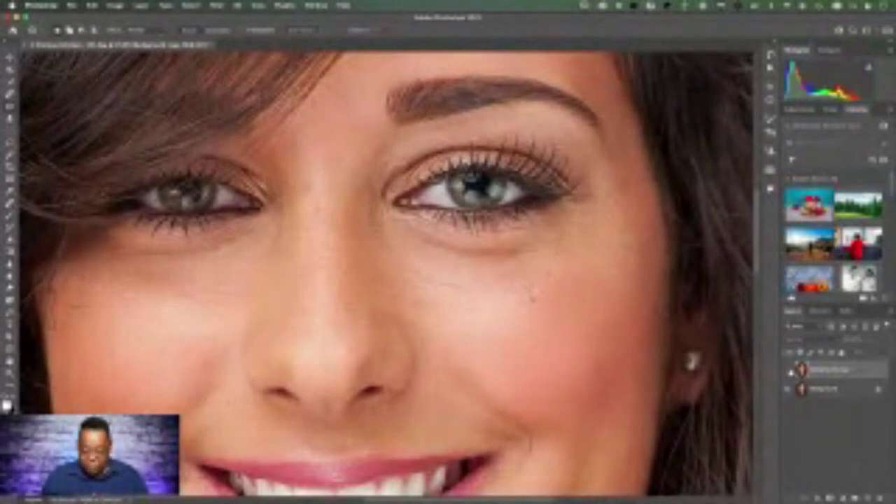
{"action": "left_click", "coordinate": [790, 370]}
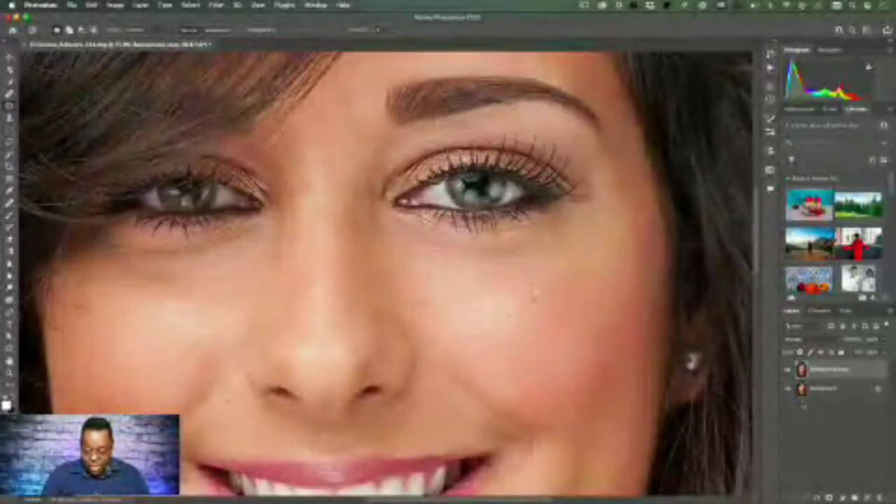
{"action": "key", "text": "ctrl+j"}
{"action": "key", "text": "ctrl+j"}
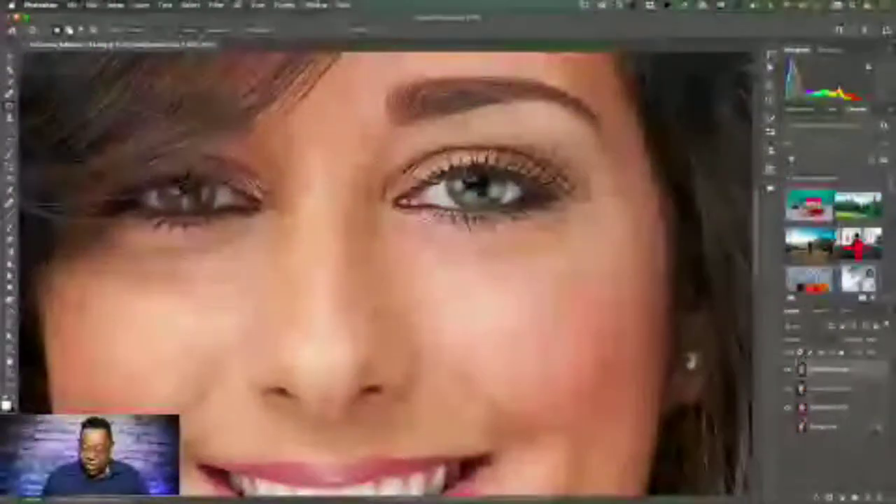
Rename the second layer 'Low' and the top layer 'High Freq', then select the Low layer
{"action": "double_click", "coordinate": [830, 388]}
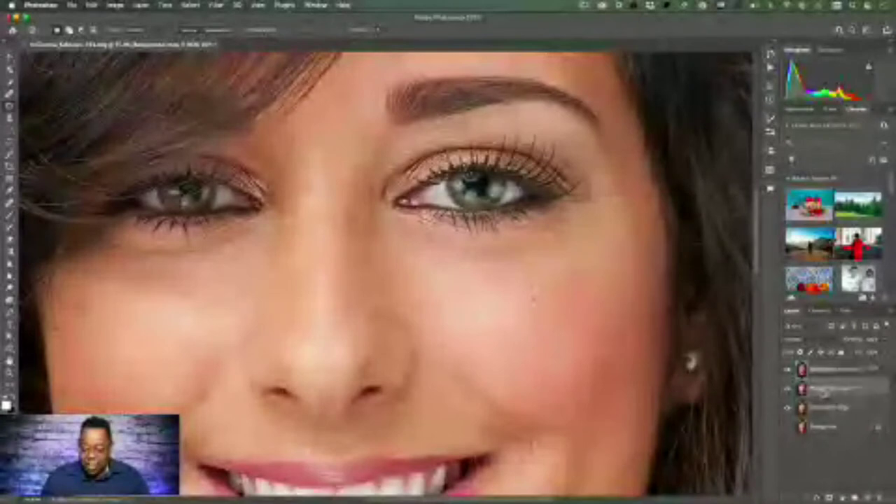
{"action": "type", "text": "Low"}
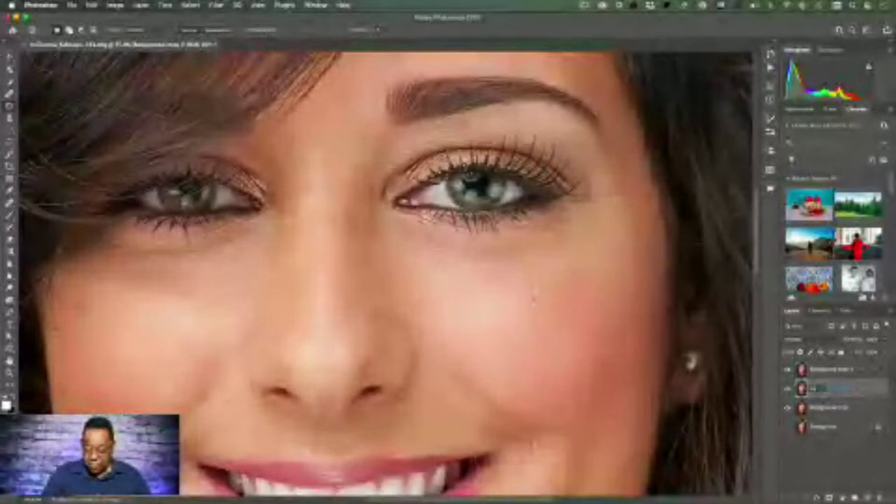
{"action": "key", "text": "Return"}
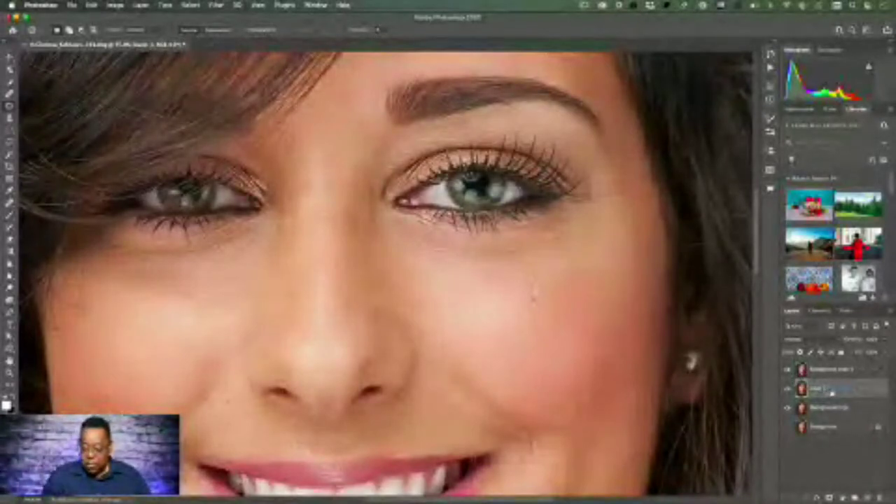
{"action": "double_click", "coordinate": [837, 371]}
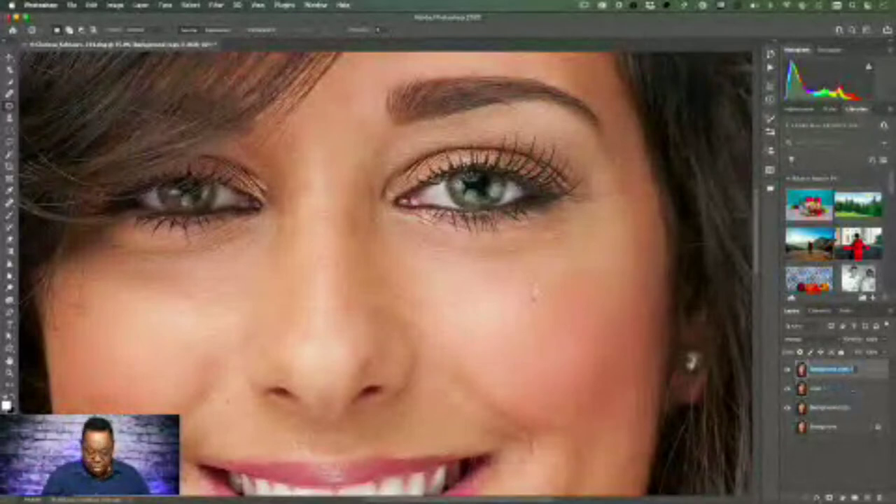
{"action": "type", "text": "High"}
{"action": "key", "text": "Return"}
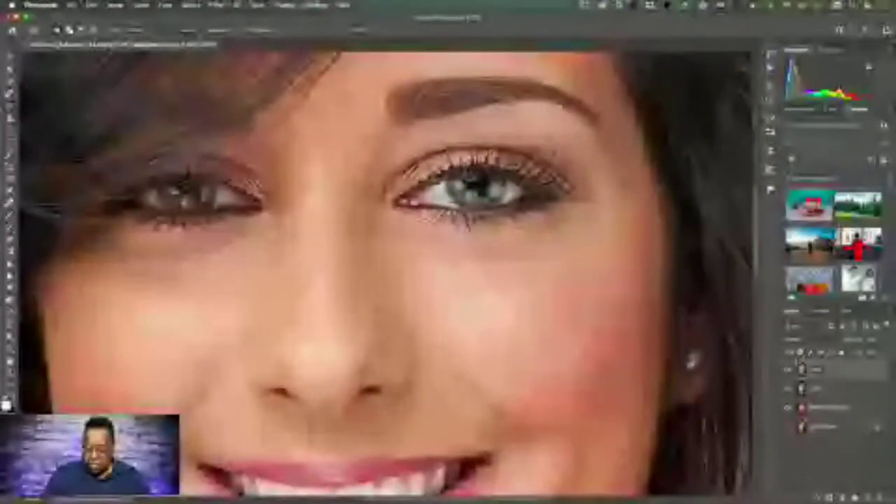
{"action": "type", "text": "Freq"}
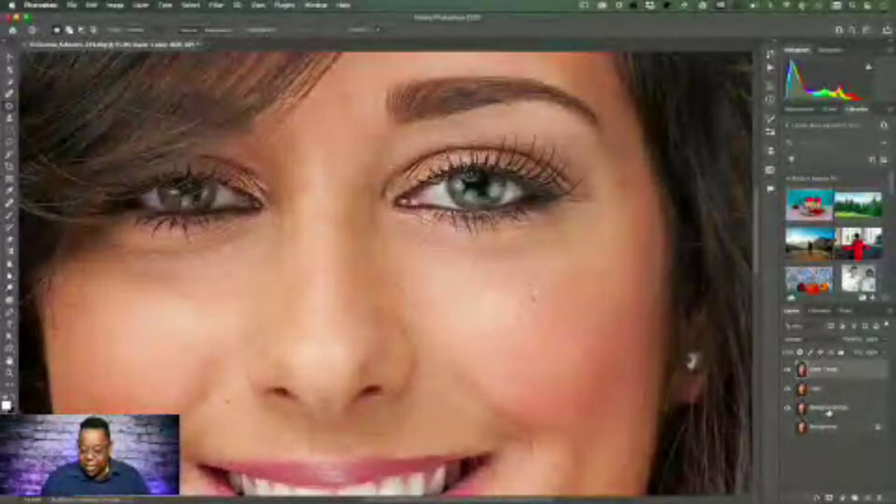
{"action": "left_click", "coordinate": [818, 389]}
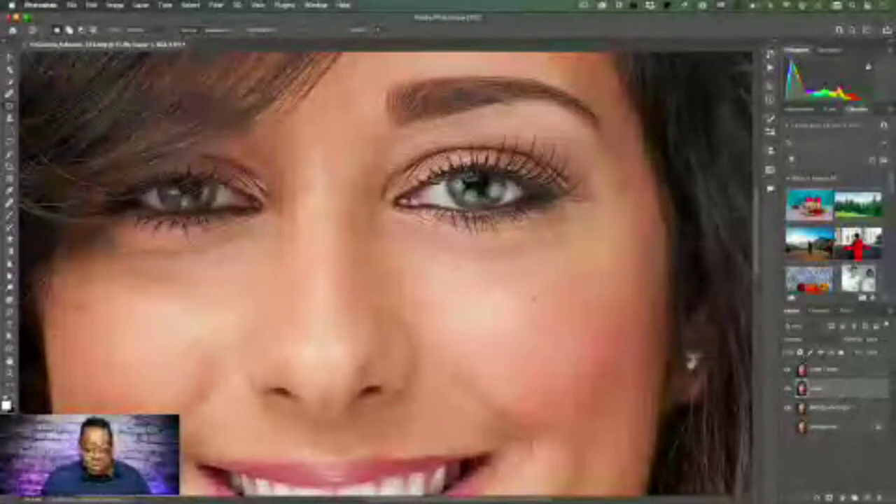
Apply a Gaussian Blur to the Low layer, setting the radius while previewing the face
{"action": "left_click", "coordinate": [217, 5]}
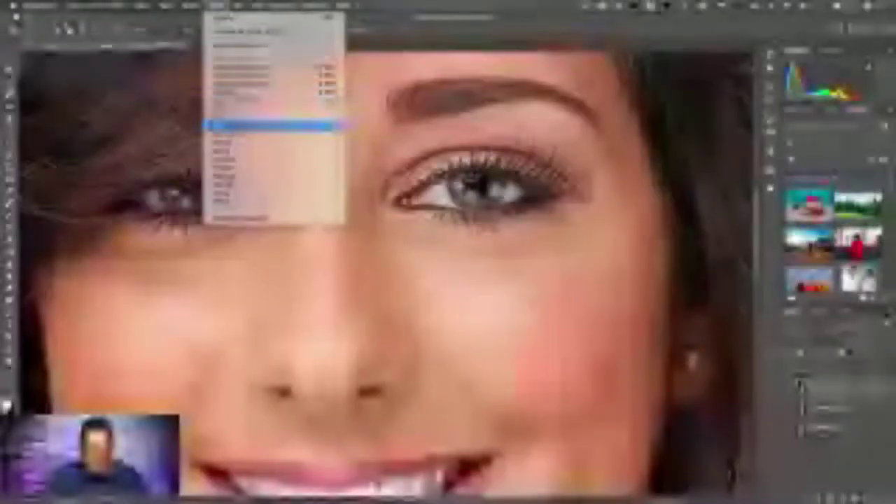
{"action": "mouse_move", "coordinate": [260, 124]}
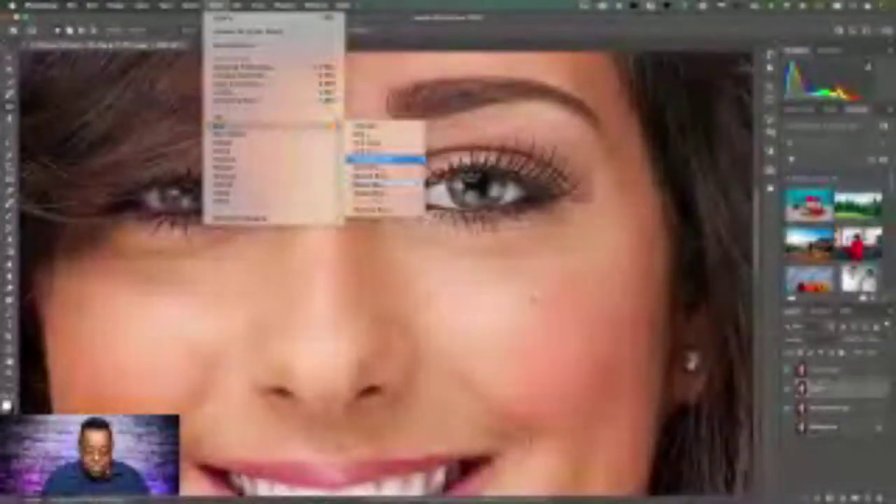
{"action": "left_click", "coordinate": [384, 159]}
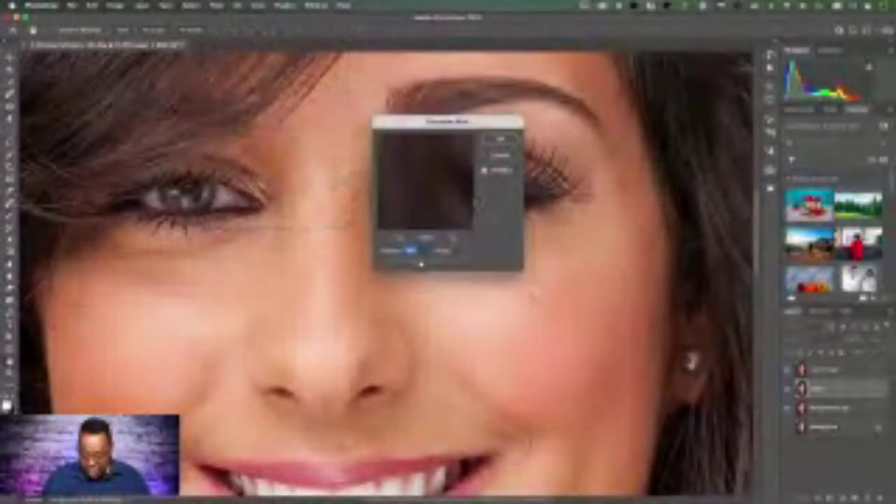
{"action": "left_click_drag", "start_coordinate": [421, 264], "coordinate": [407, 264]}
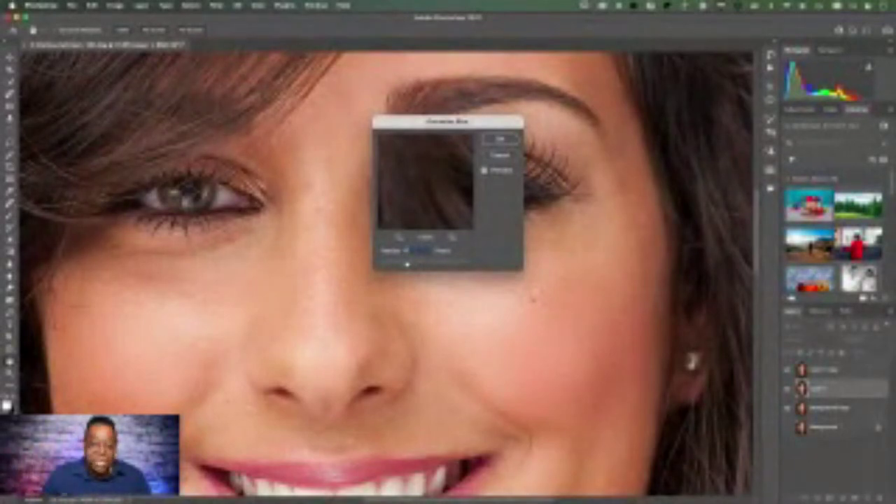
{"action": "left_click_drag", "start_coordinate": [456, 155], "coordinate": [456, 168]}
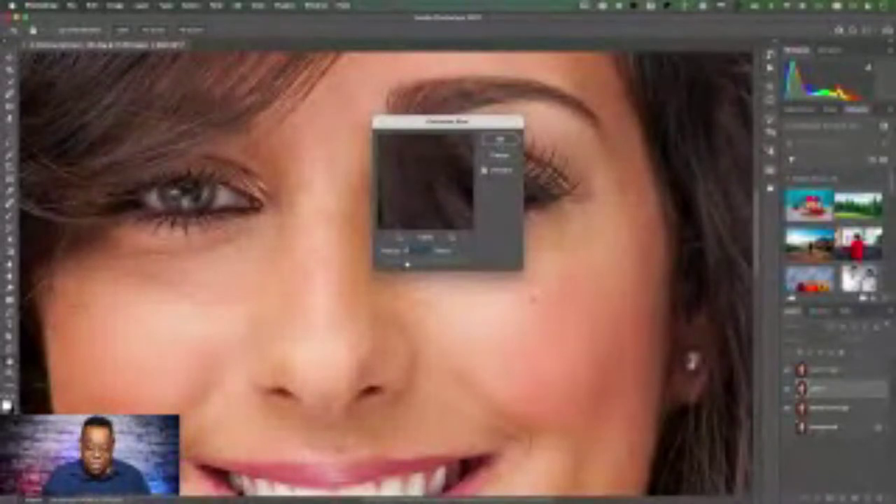
{"action": "key", "text": "Return"}
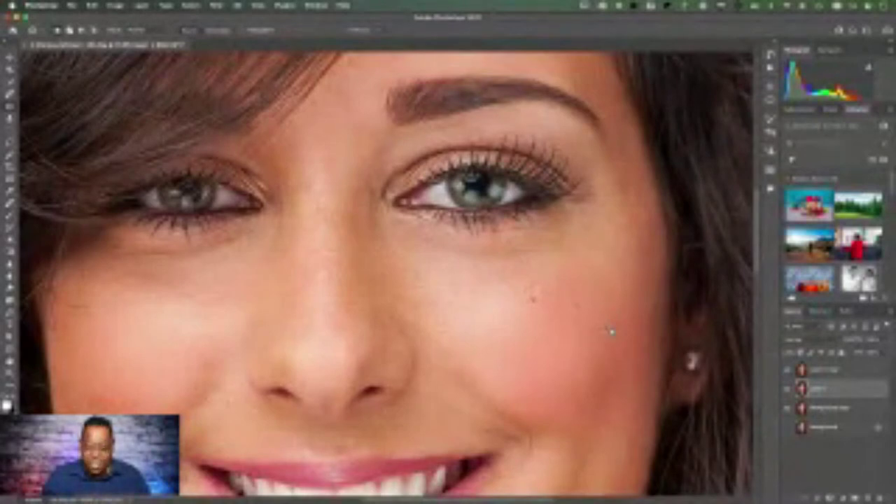
Hide and reshow the High Freq layer to inspect the blur, then make High Freq the active layer
{"action": "left_click", "coordinate": [789, 371]}
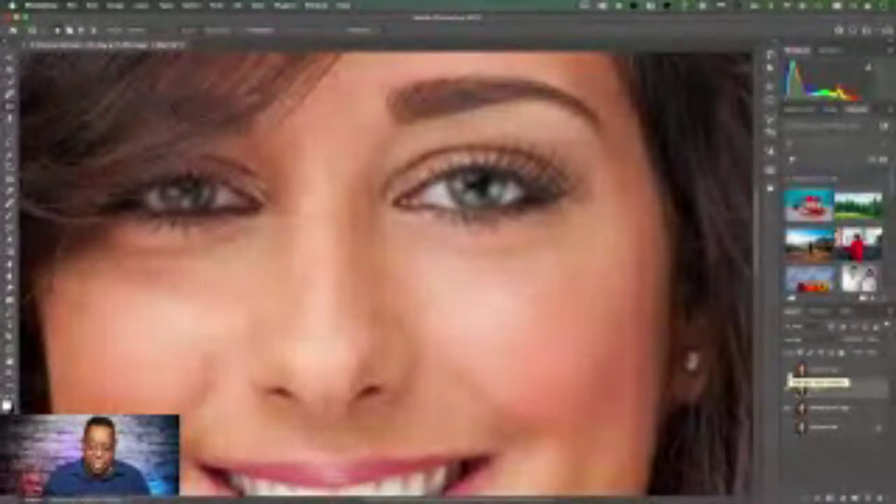
{"action": "left_click", "coordinate": [801, 390]}
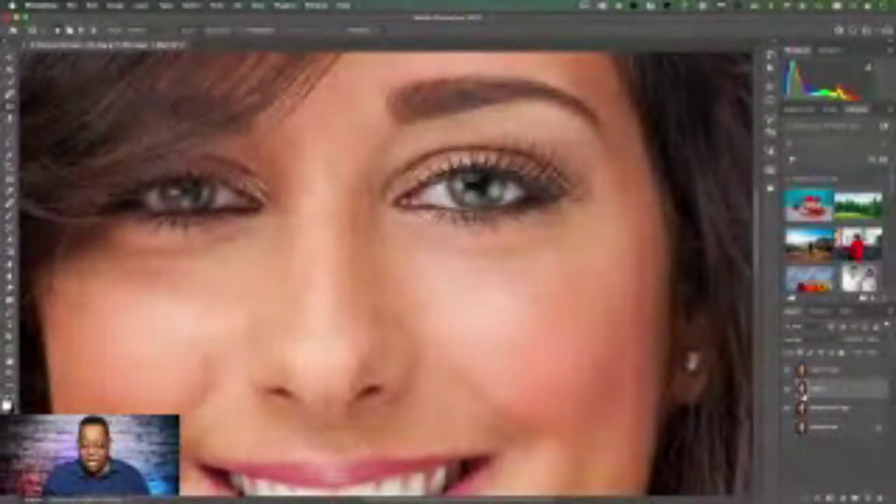
{"action": "left_click", "coordinate": [823, 373]}
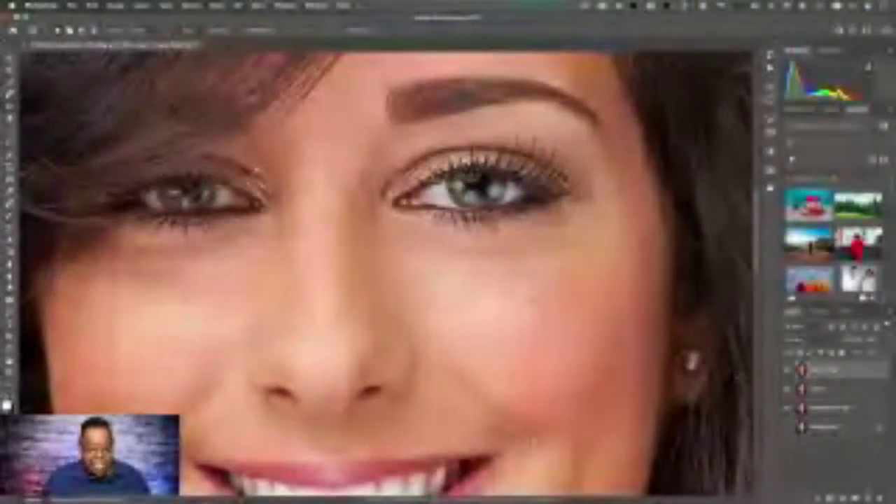
{"action": "left_click", "coordinate": [116, 5]}
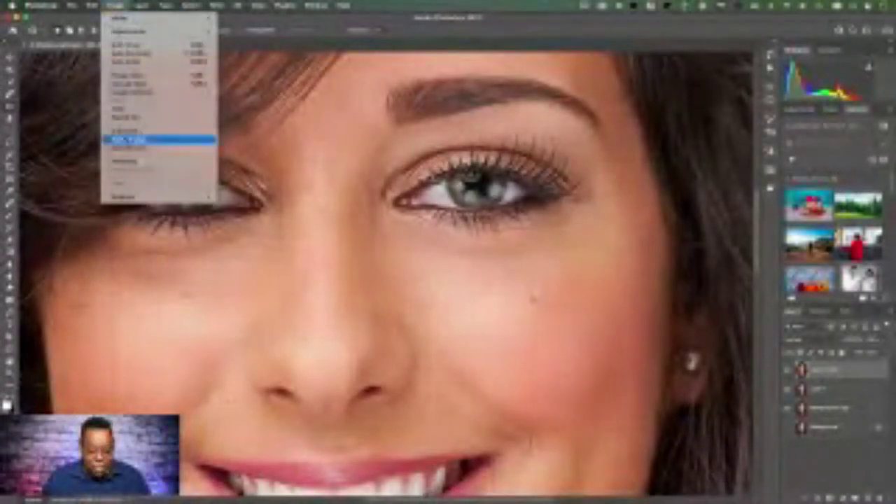
Run Apply Image on the top layer with the blurred layer as its source, creating a grey texture map
{"action": "left_click", "coordinate": [130, 139]}
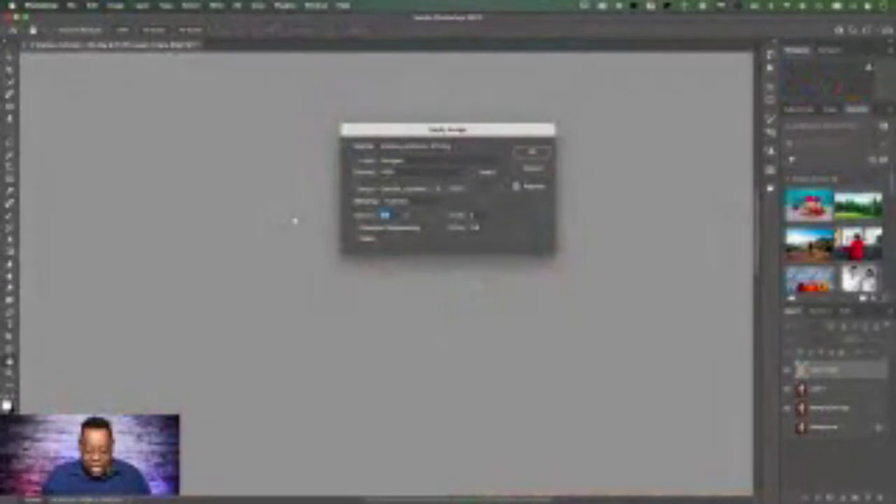
{"action": "left_click", "coordinate": [434, 160]}
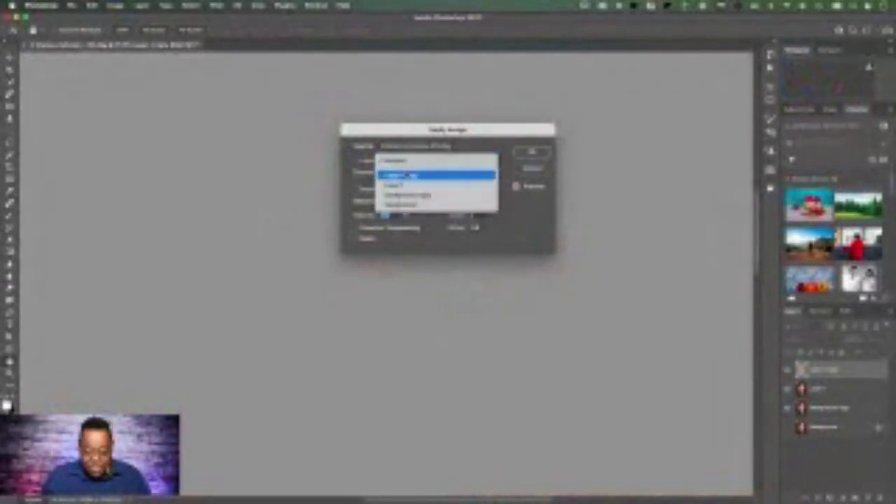
{"action": "left_click", "coordinate": [434, 184]}
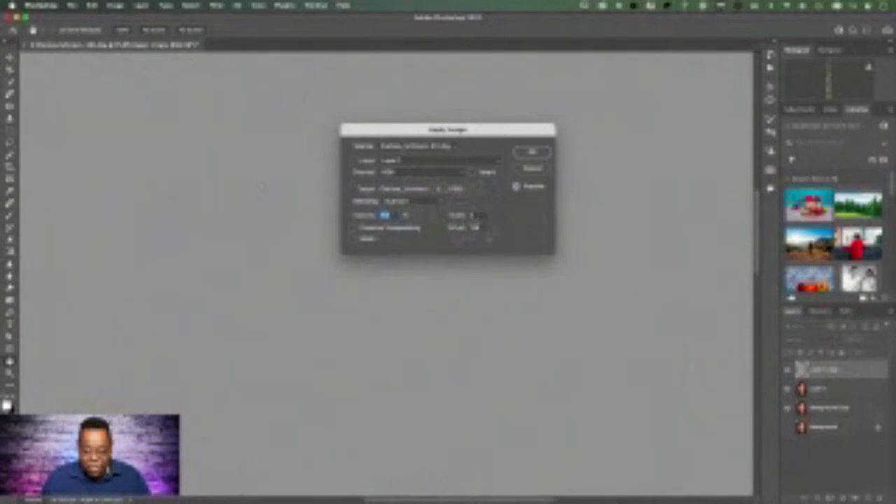
{"action": "left_click_drag", "start_coordinate": [444, 134], "coordinate": [630, 271]}
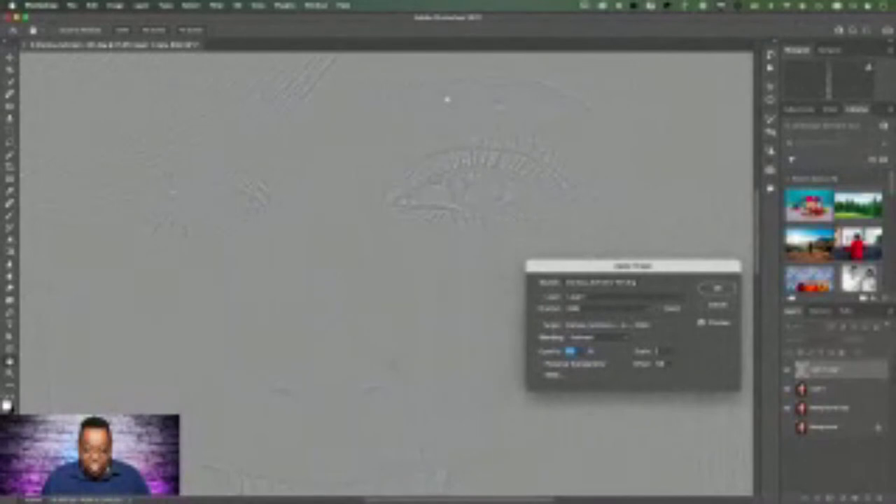
{"action": "left_click_drag", "start_coordinate": [636, 268], "coordinate": [443, 242]}
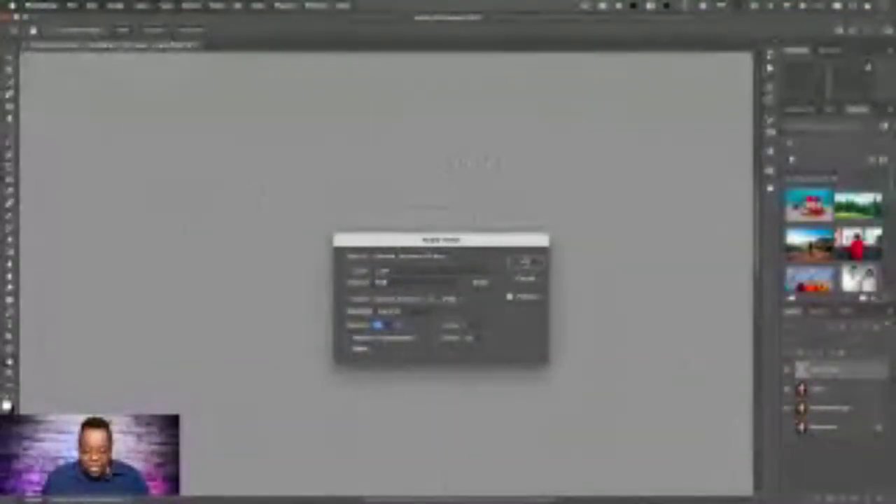
{"action": "left_click", "coordinate": [525, 264]}
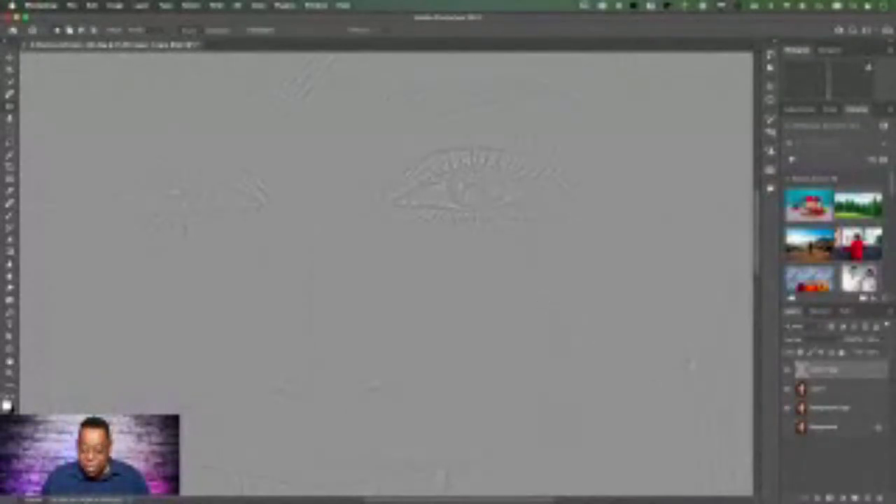
{"action": "left_click", "coordinate": [809, 327]}
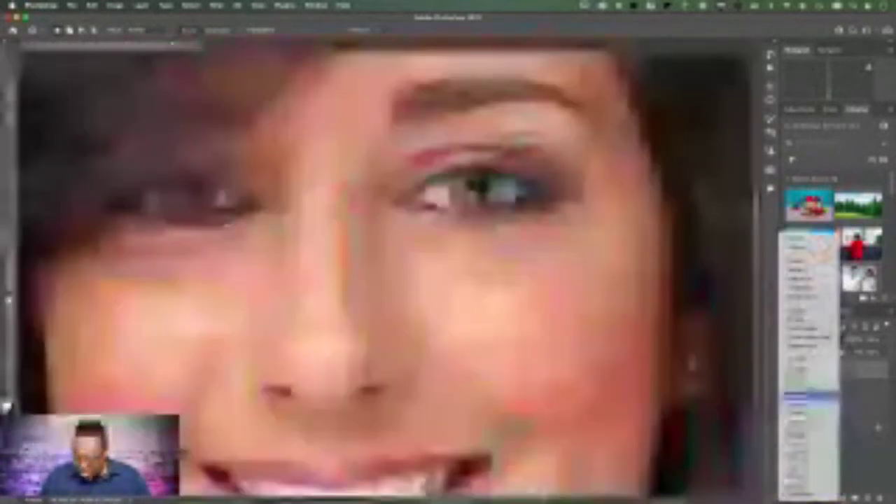
Set the texture layer's blend mode to Linear Light, then select Layer 1 below it
{"action": "left_click", "coordinate": [811, 397]}
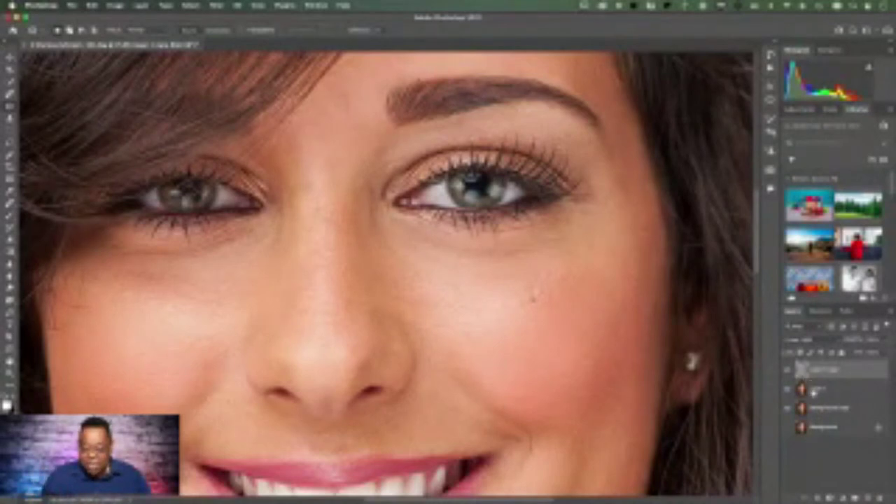
{"action": "left_click", "coordinate": [814, 393]}
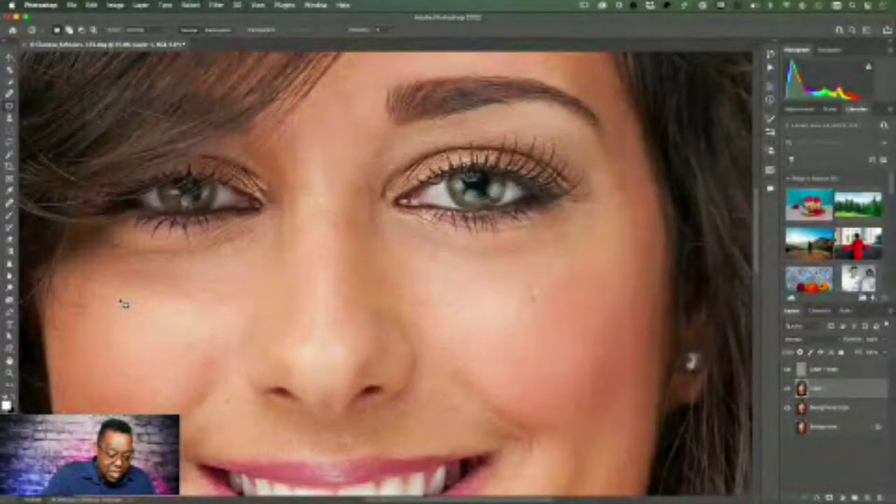
Lasso the cheek below the left eye and feather the selection
{"action": "key", "text": "l"}
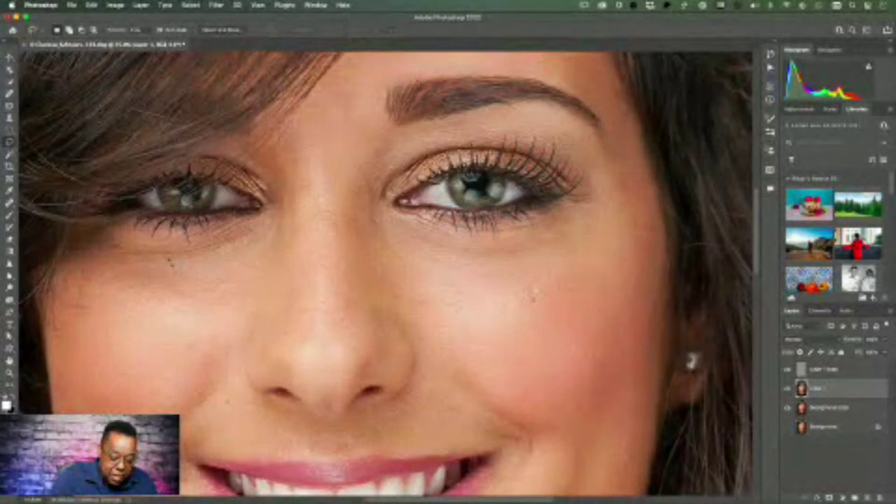
{"action": "mouse_move", "coordinate": [160, 257]}
{"action": "left_mouse_down"}
{"action": "mouse_move", "coordinate": [93, 294]}
{"action": "mouse_move", "coordinate": [101, 354]}
{"action": "mouse_move", "coordinate": [131, 409]}
{"action": "mouse_move", "coordinate": [144, 412]}
{"action": "mouse_move", "coordinate": [243, 329]}
{"action": "mouse_move", "coordinate": [275, 266]}
{"action": "mouse_move", "coordinate": [262, 247]}
{"action": "mouse_move", "coordinate": [163, 257]}
{"action": "left_mouse_up"}
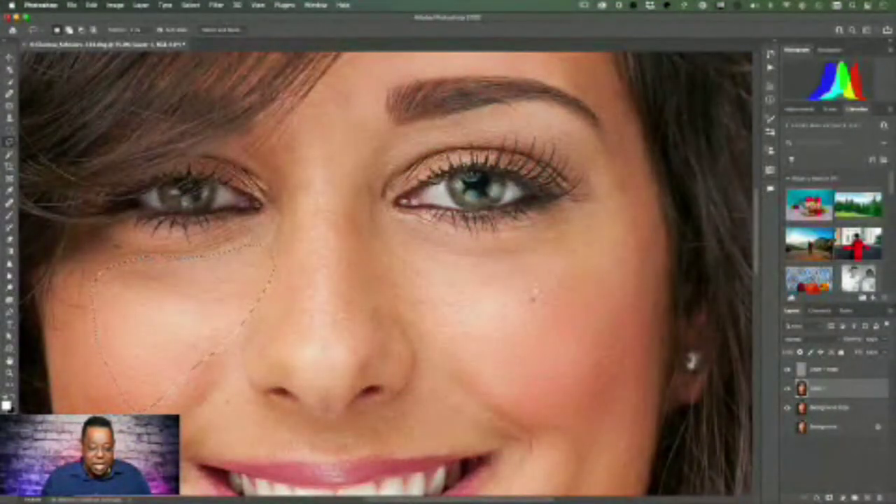
{"action": "left_click", "coordinate": [194, 5]}
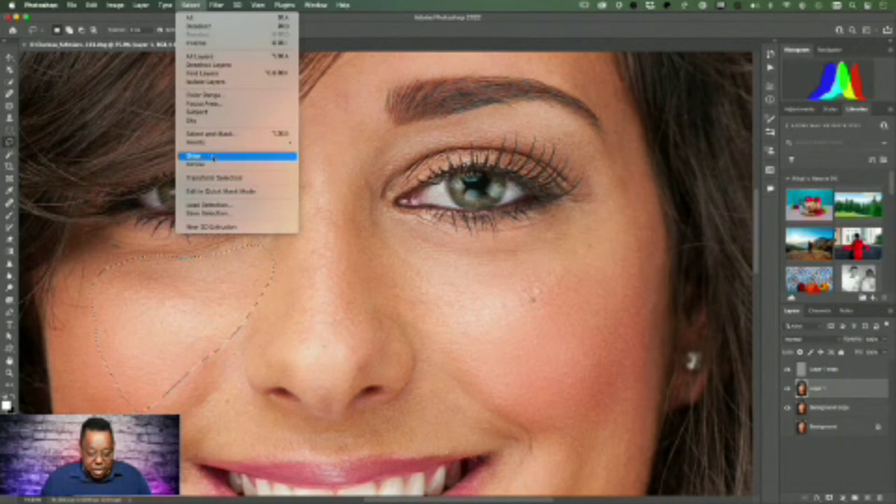
{"action": "mouse_move", "coordinate": [223, 143]}
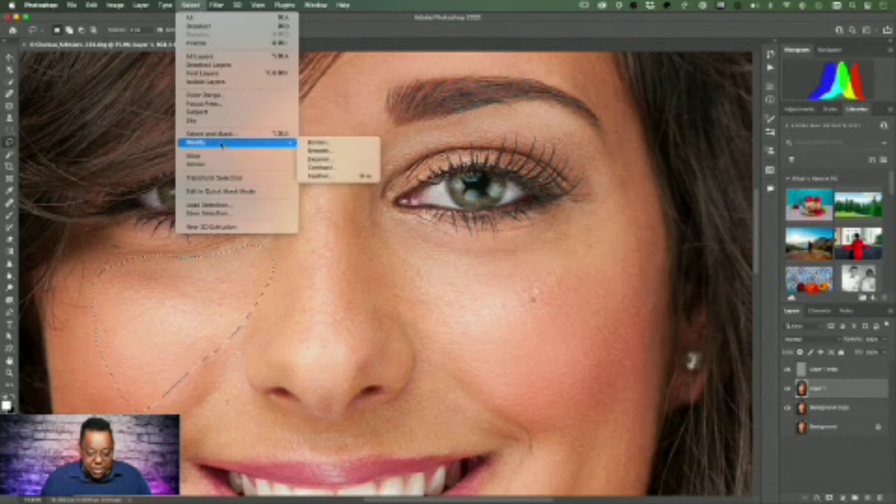
{"action": "left_click", "coordinate": [333, 176]}
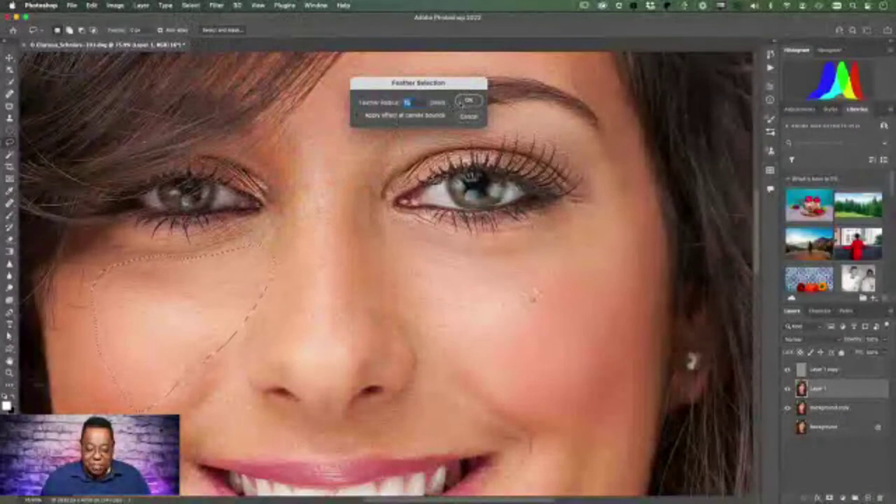
{"action": "left_click", "coordinate": [460, 102]}
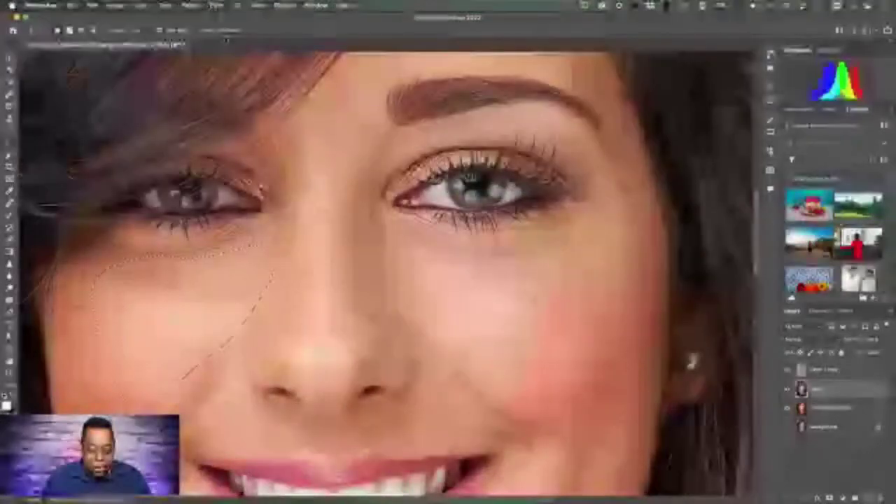
Apply a Gaussian Blur with an increased radius to the selected cheek area
{"action": "left_click", "coordinate": [216, 6]}
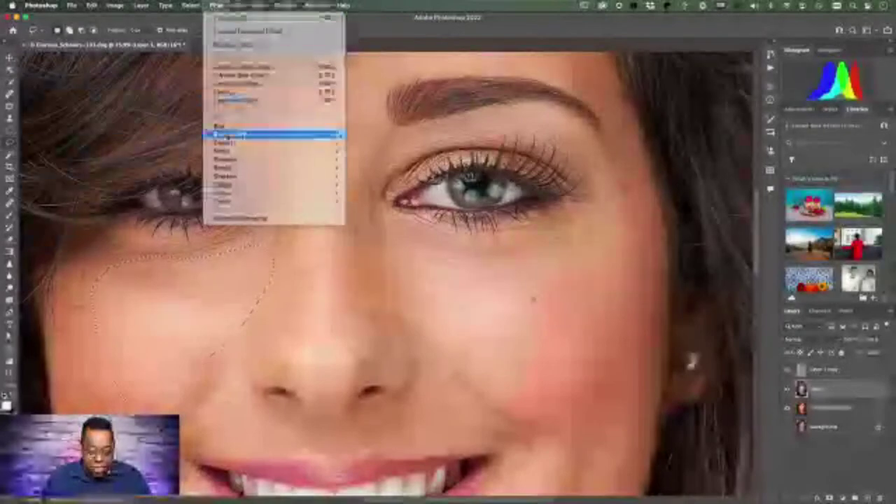
{"action": "mouse_move", "coordinate": [224, 143]}
{"action": "mouse_move", "coordinate": [224, 127]}
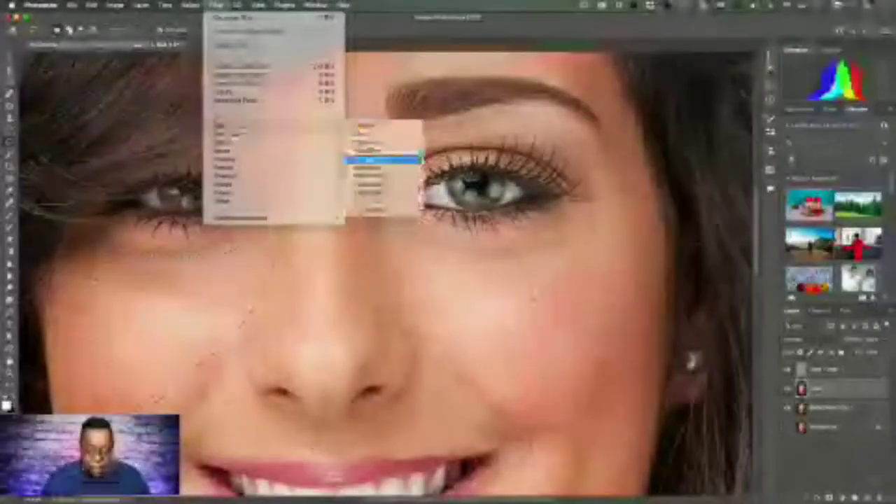
{"action": "left_click", "coordinate": [372, 160]}
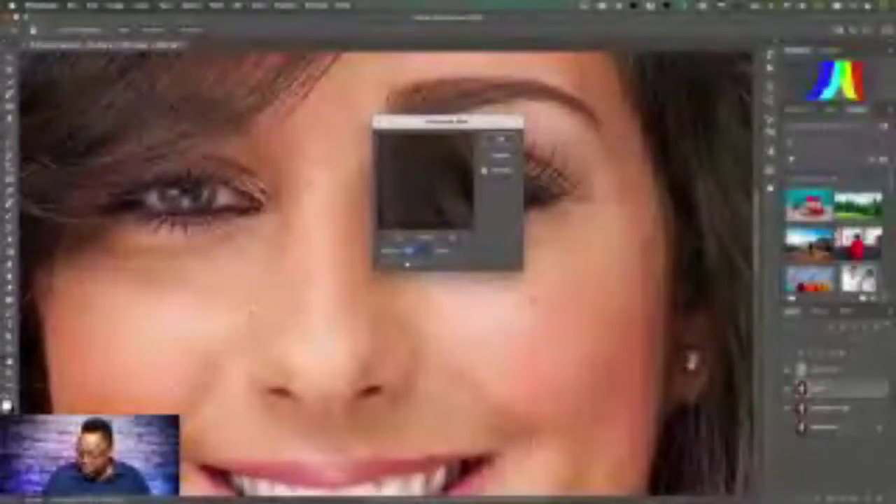
{"action": "left_click_drag", "start_coordinate": [407, 264], "coordinate": [420, 265]}
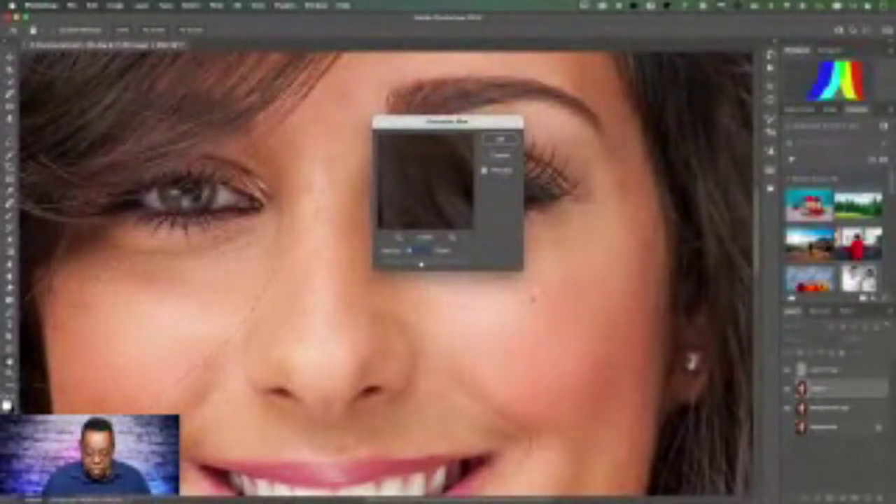
{"action": "left_click", "coordinate": [499, 139]}
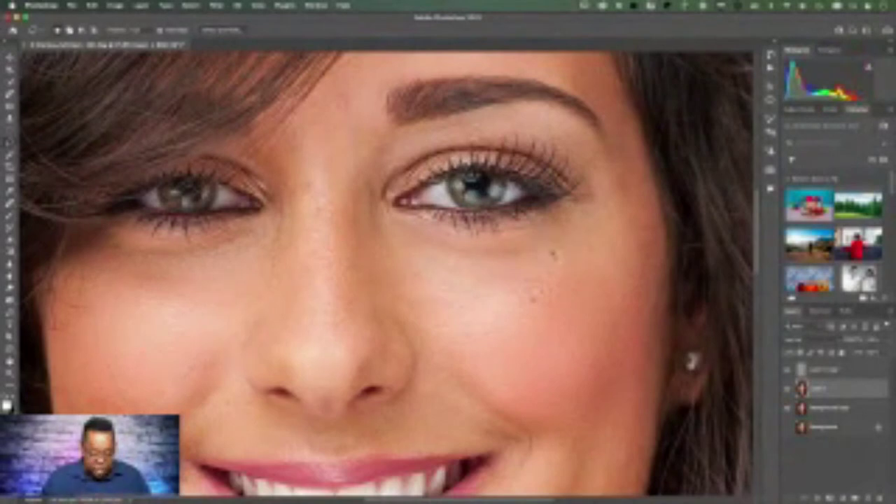
Zoom into the left cheek and vary the smooth layer's opacity to compare the smoothing
{"action": "key", "text": "z"}
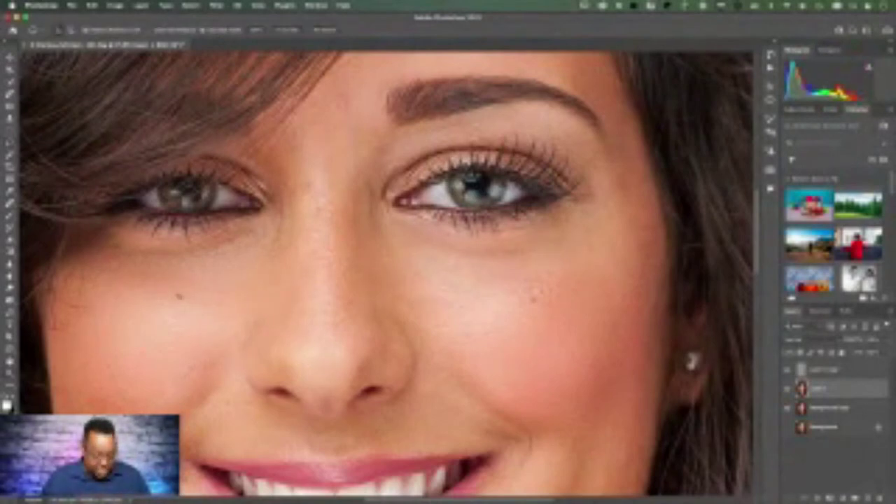
{"action": "left_click", "coordinate": [142, 293]}
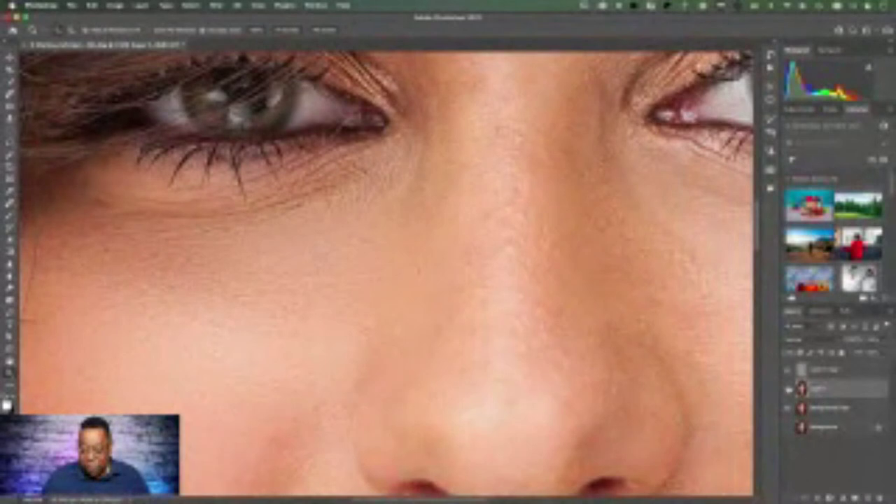
{"action": "left_click", "coordinate": [879, 341]}
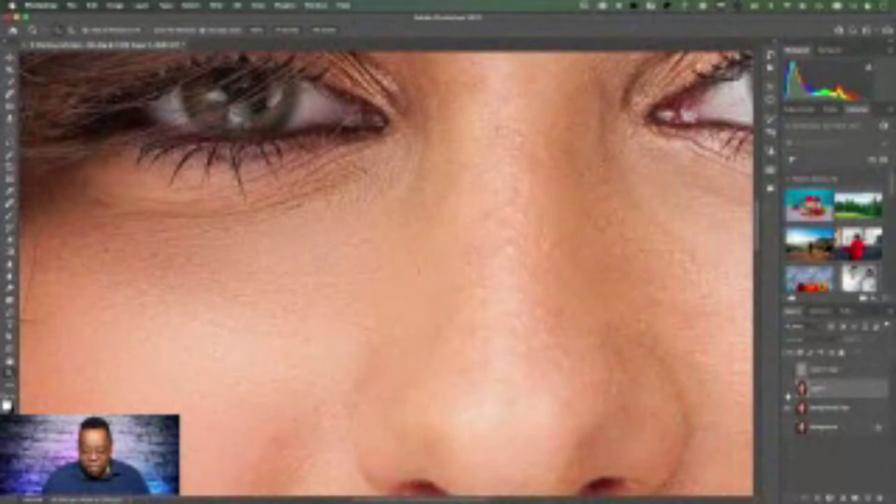
{"action": "left_click_drag", "start_coordinate": [806, 353], "coordinate": [843, 354]}
{"action": "left_click", "coordinate": [788, 390]}
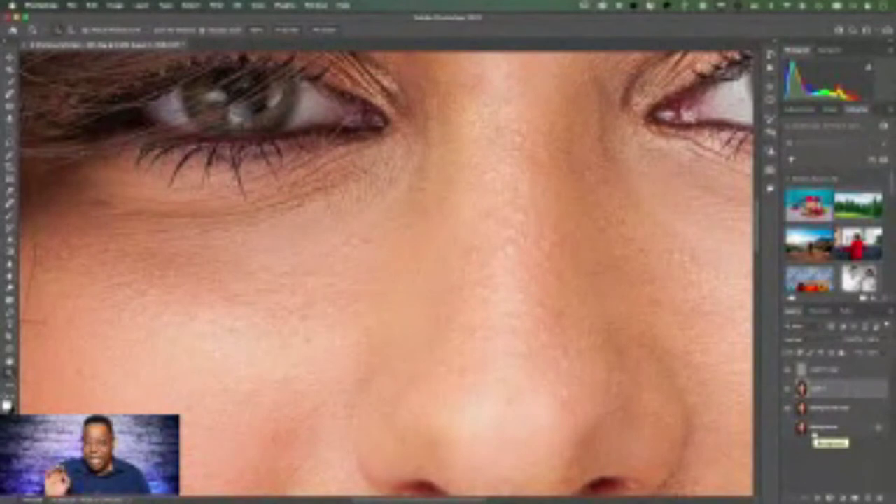
Select the top texture layer, adjust its opacity, and fit the portrait on screen
{"action": "left_click", "coordinate": [825, 373]}
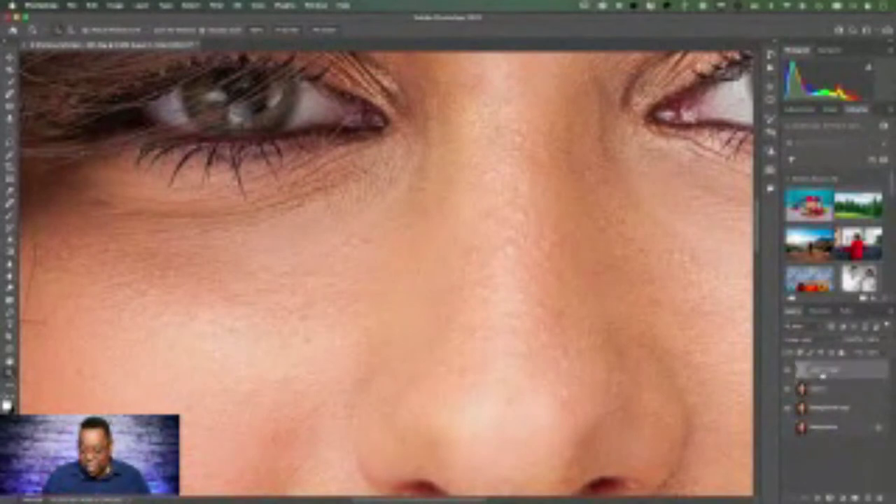
{"action": "left_click", "coordinate": [851, 340]}
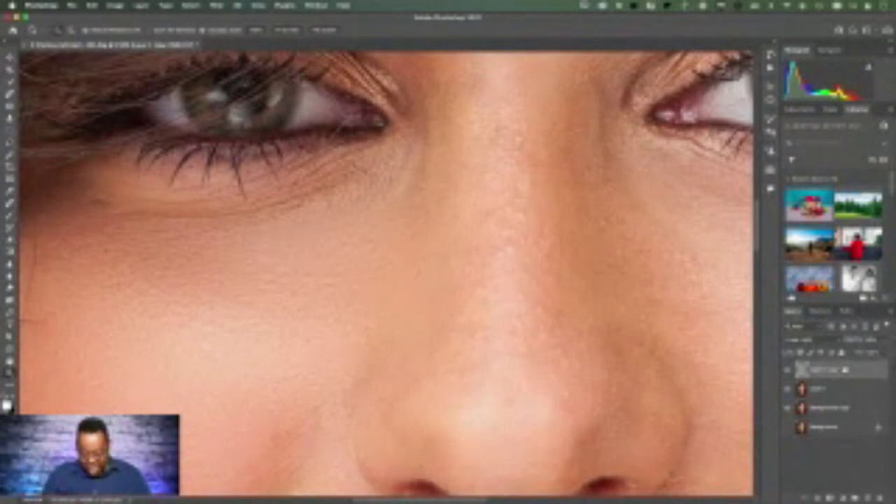
{"action": "key", "text": "super+0"}
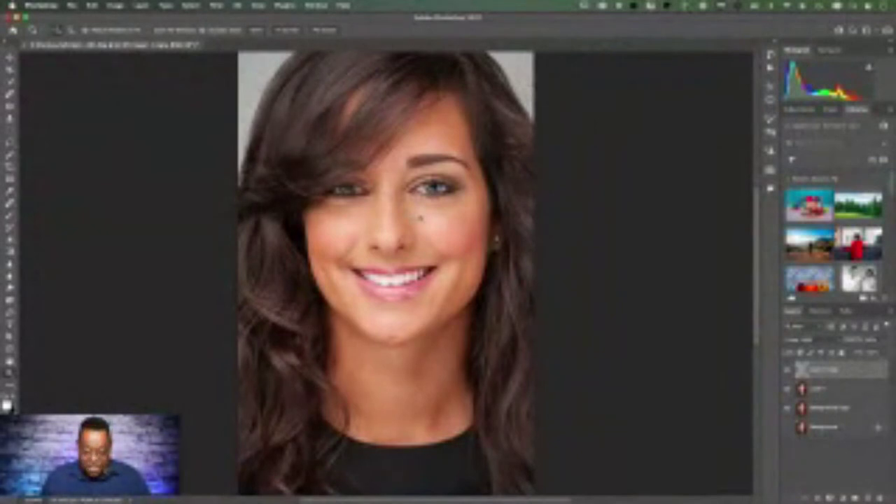
Spot-heal the dark mole on the cheek and the dark spot under the left eye
{"action": "left_click", "coordinate": [419, 218]}
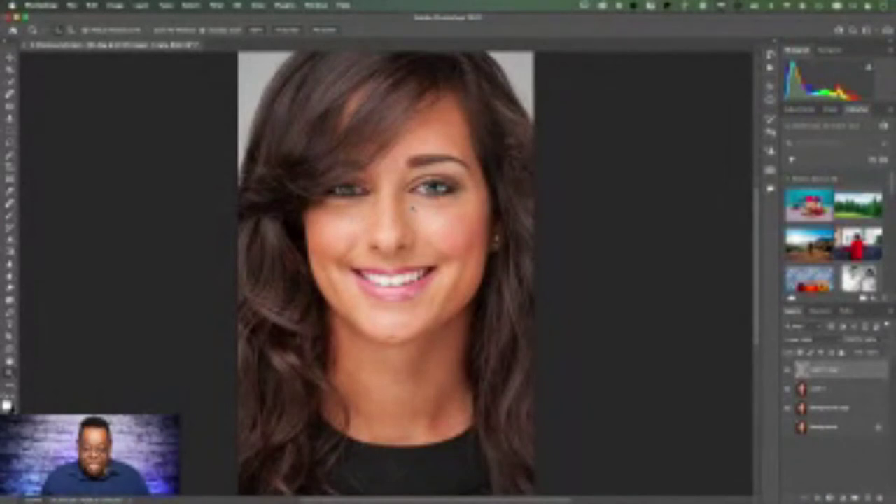
{"action": "left_click", "coordinate": [430, 204]}
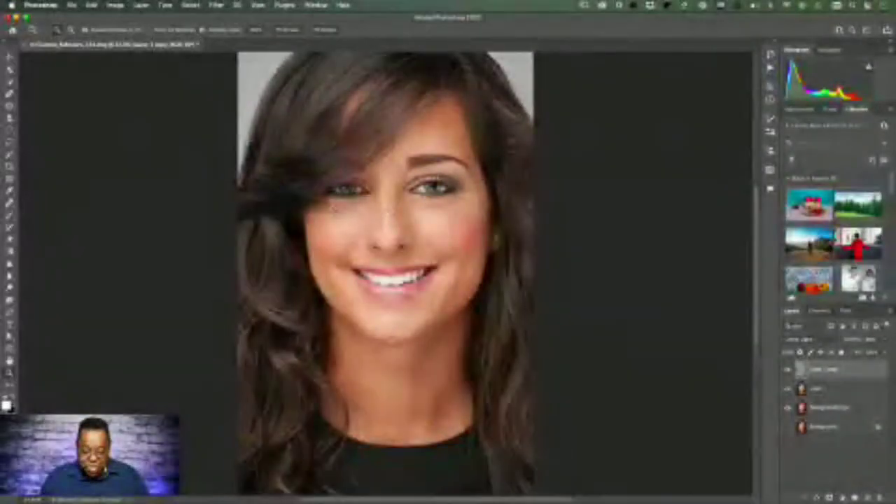